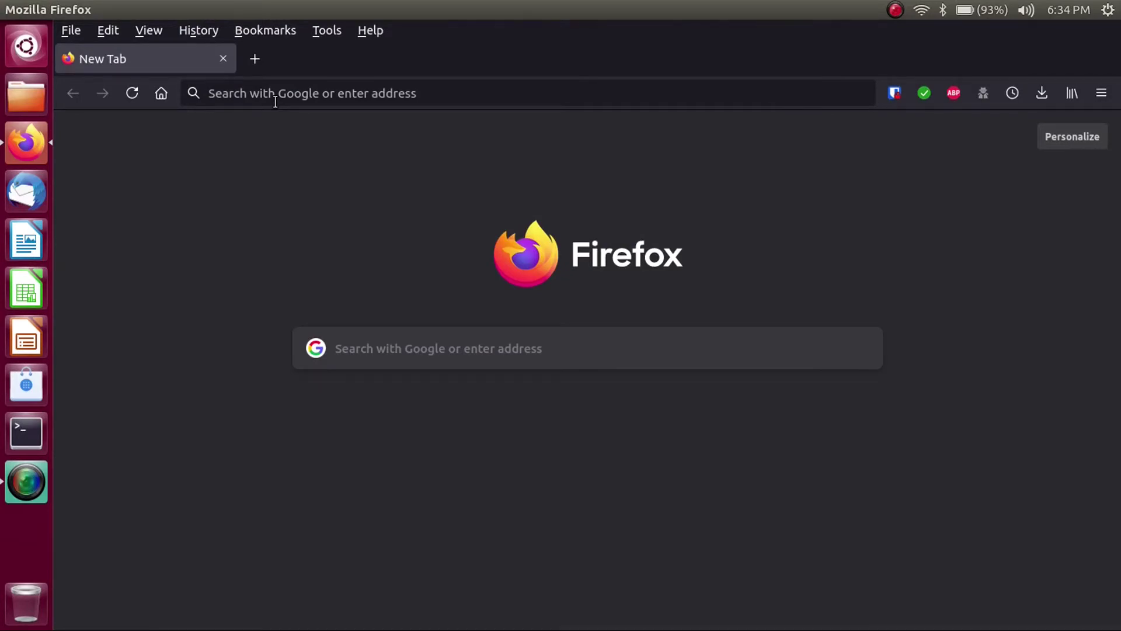
Step: In Firefox, download the Ubuntu 10.04.4 LTS 64-bit desktop CD image from old-releases.ubuntu.com/releases
{"action": "left_click", "coordinate": [275, 102]}
{"action": "type", "text": "old-rele"}
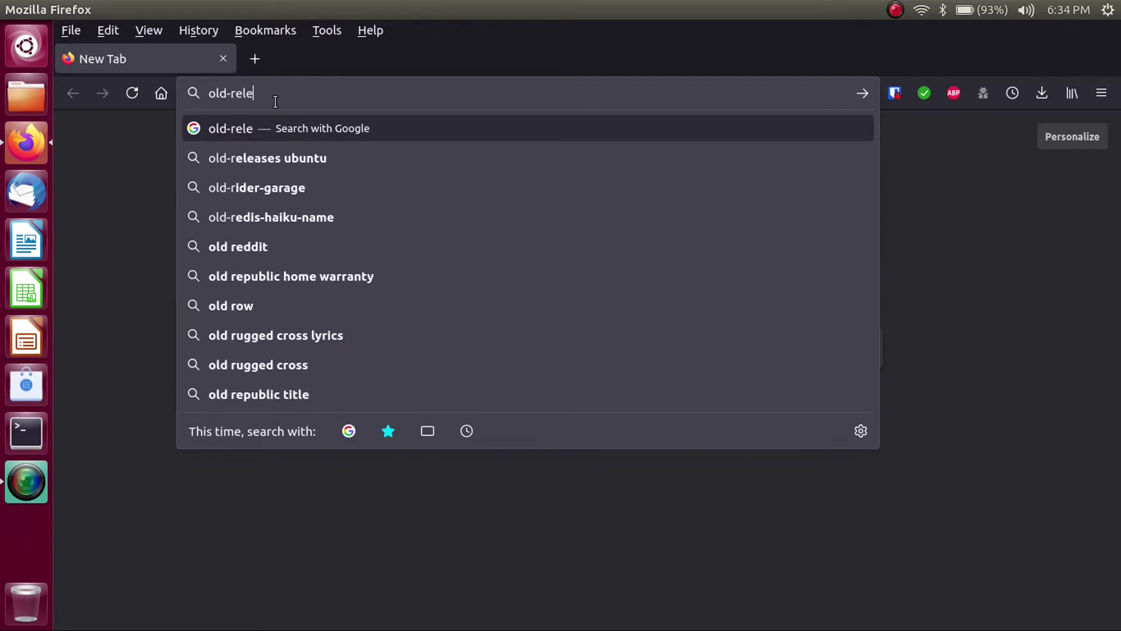
{"action": "type", "text": "ases.ubuntu.co"}
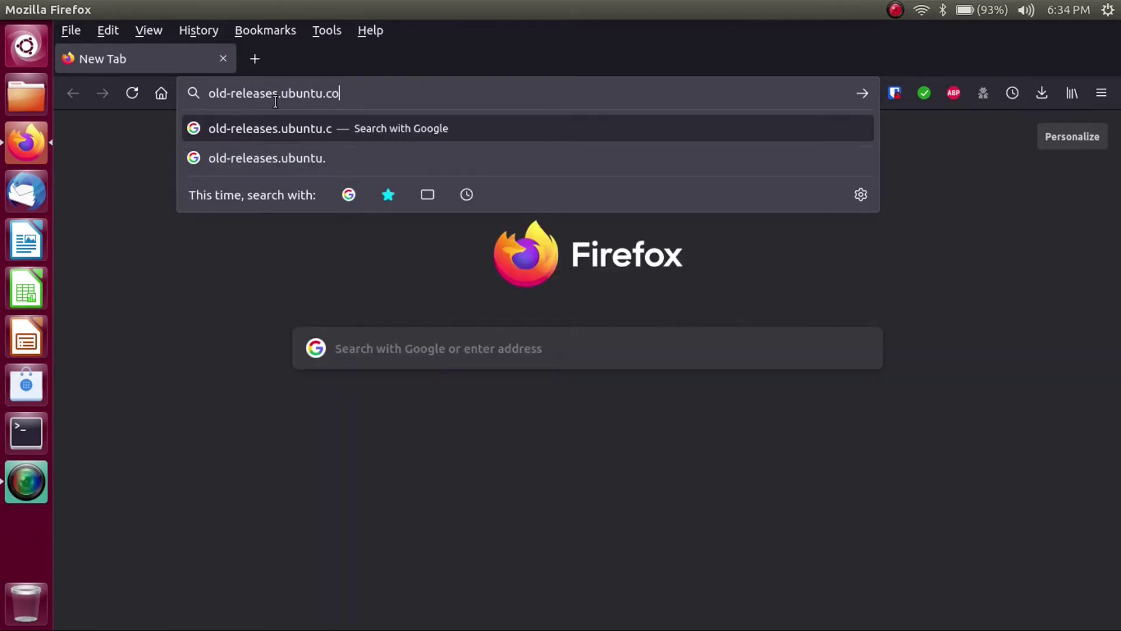
{"action": "type", "text": "m/release"}
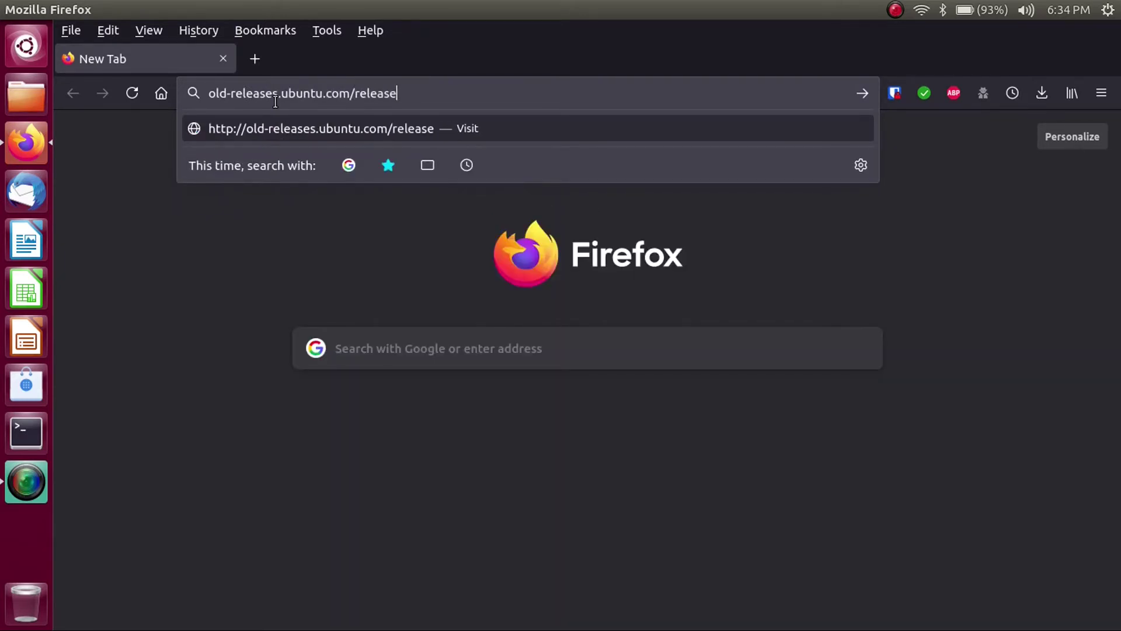
{"action": "type", "text": "s"}
{"action": "key", "text": "Return"}
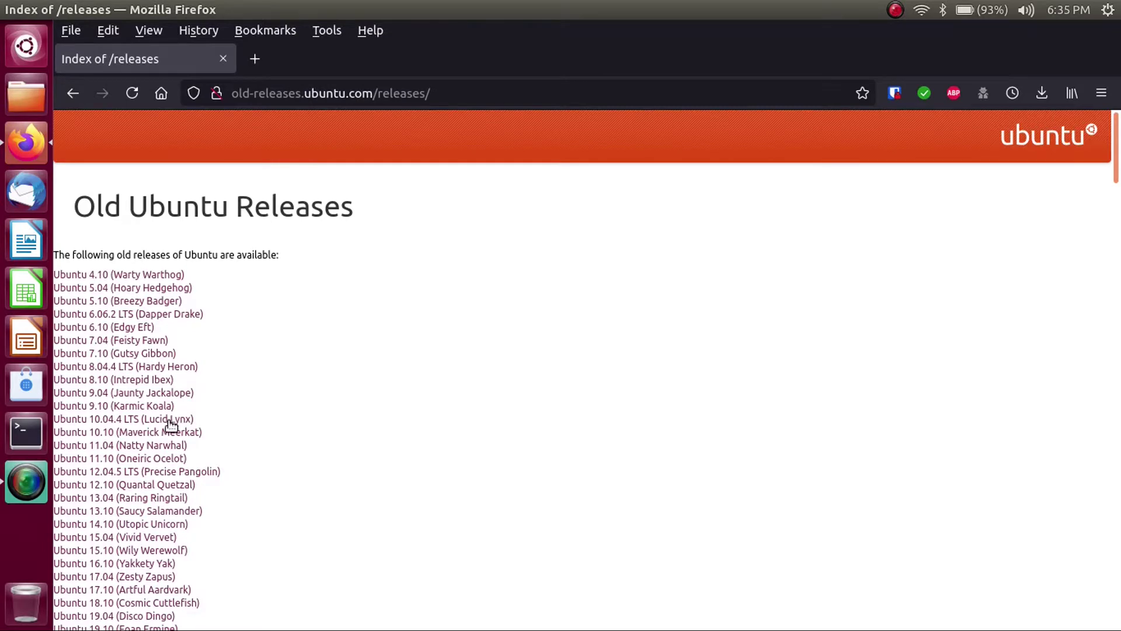
{"action": "left_click", "coordinate": [123, 420]}
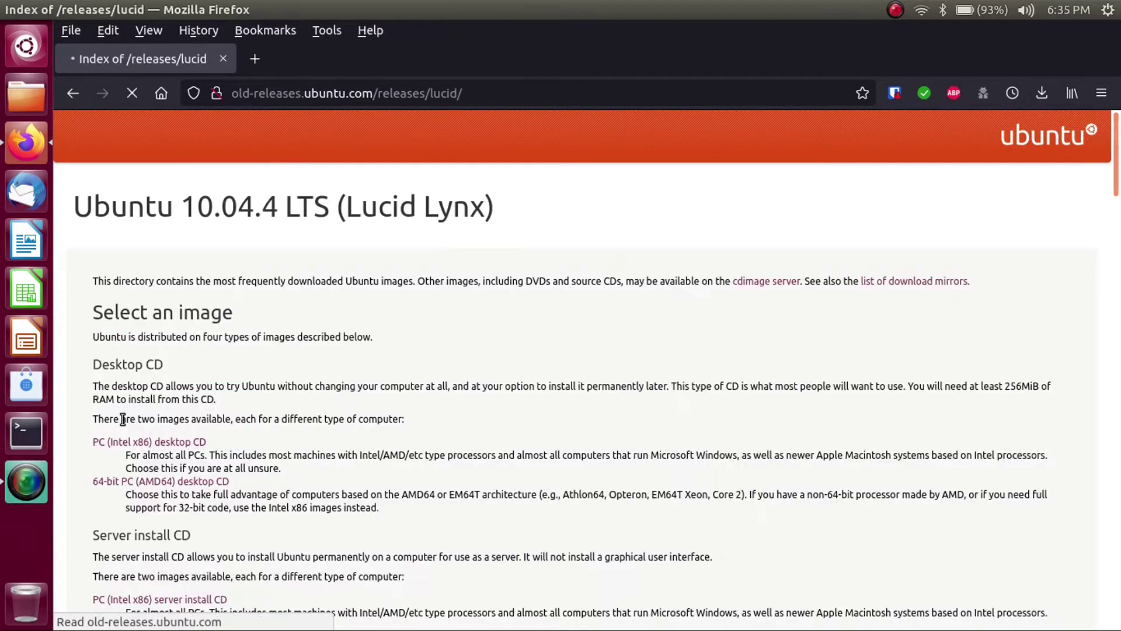
{"action": "left_click", "coordinate": [190, 482]}
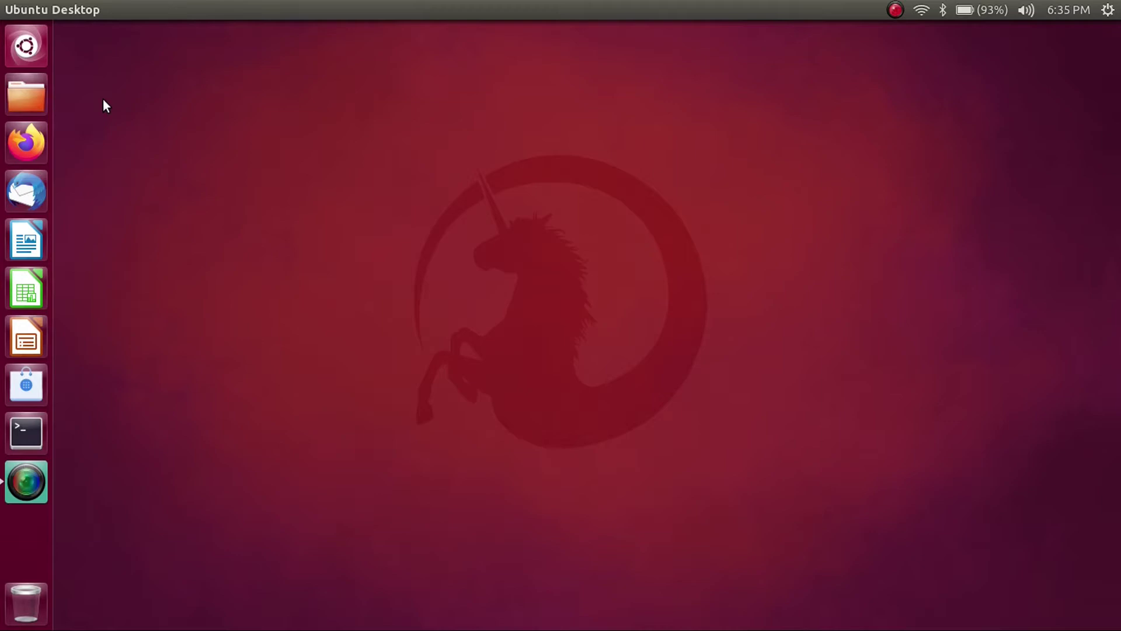
Step: Launch VMware Player maximized and start a new VM with the OS installed later
{"action": "left_click", "coordinate": [26, 46]}
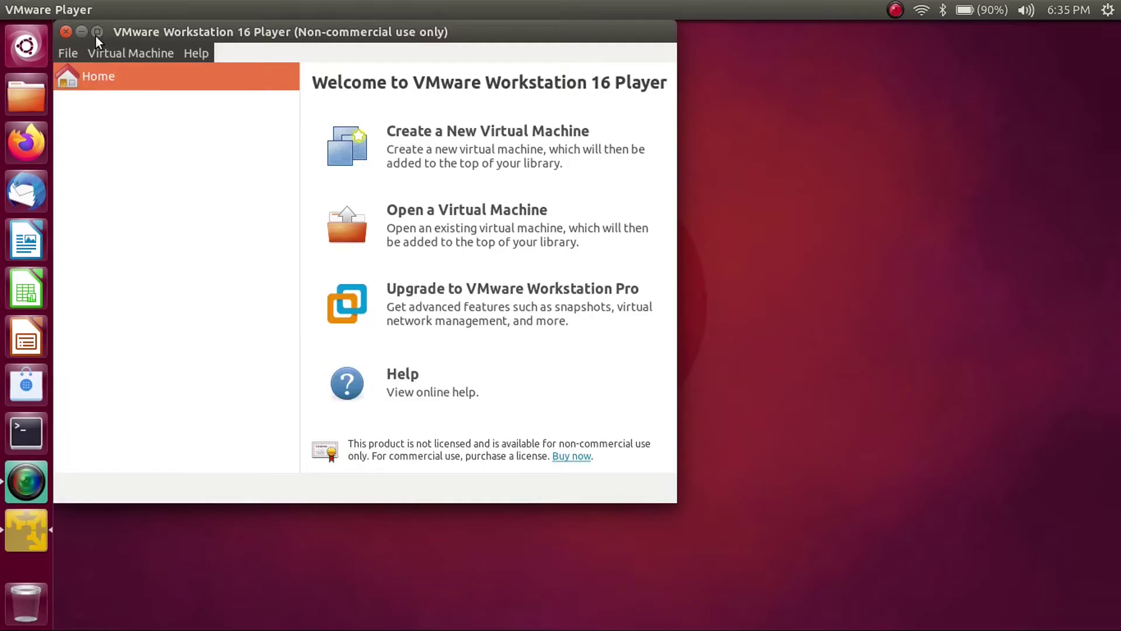
{"action": "double_click", "coordinate": [96, 36]}
{"action": "left_click", "coordinate": [404, 96]}
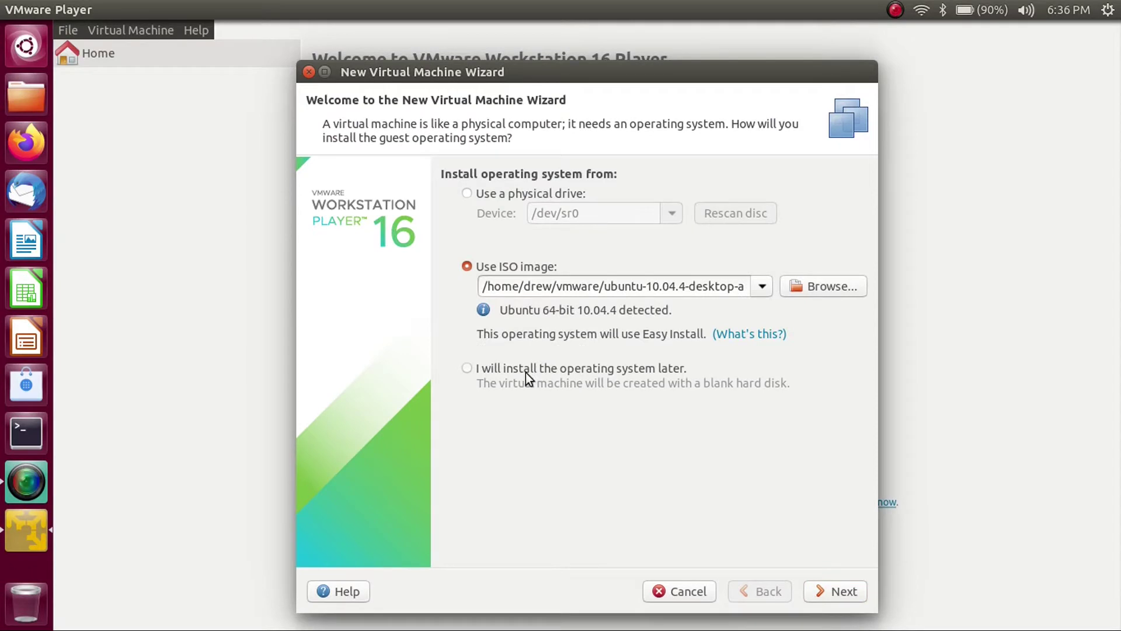
{"action": "left_click", "coordinate": [526, 373]}
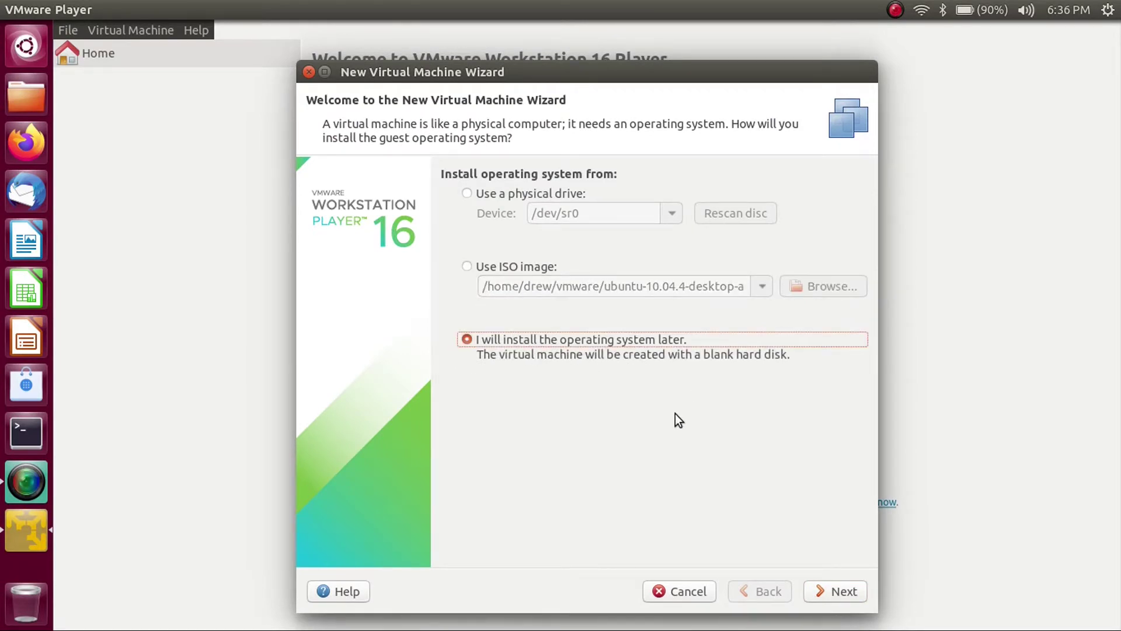
{"action": "left_click", "coordinate": [836, 593]}
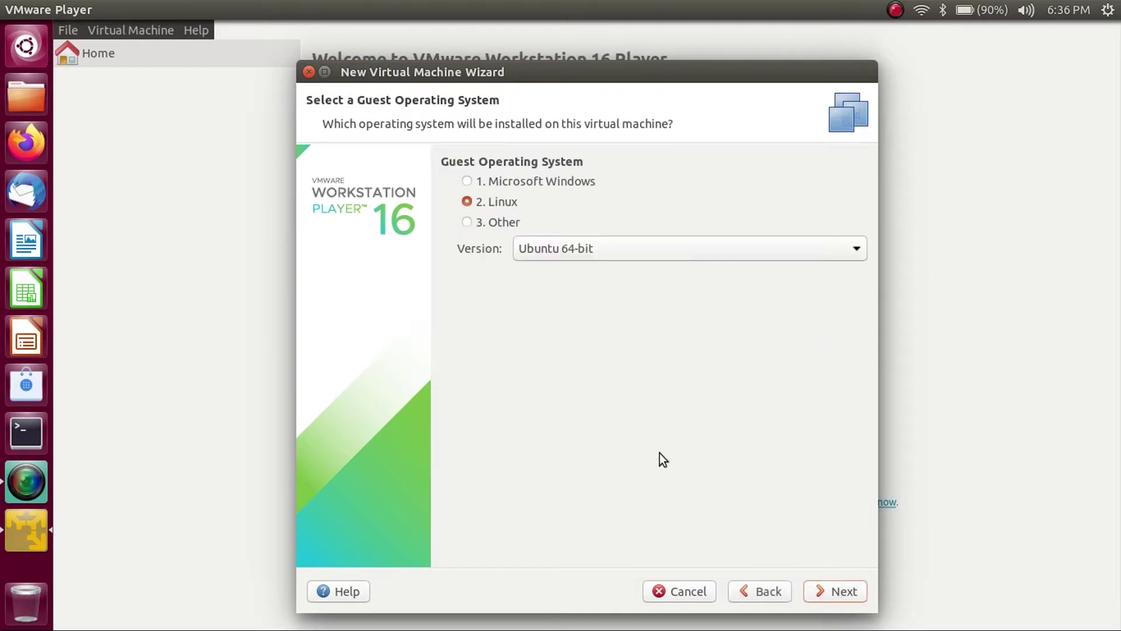
Step: Name the machine Ubuntu 10.04 and store its 20 GB disk as a single file
{"action": "left_click", "coordinate": [821, 592]}
{"action": "left_click_drag", "start_coordinate": [602, 185], "coordinate": [569, 183]}
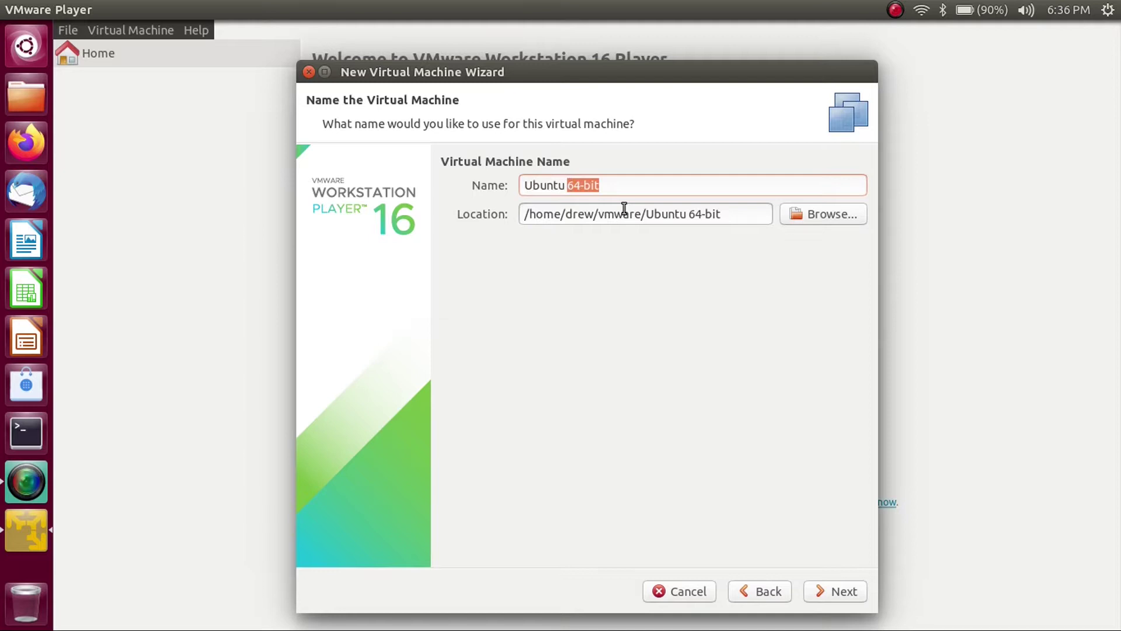
{"action": "type", "text": "10.04"}
{"action": "key", "text": "Return"}
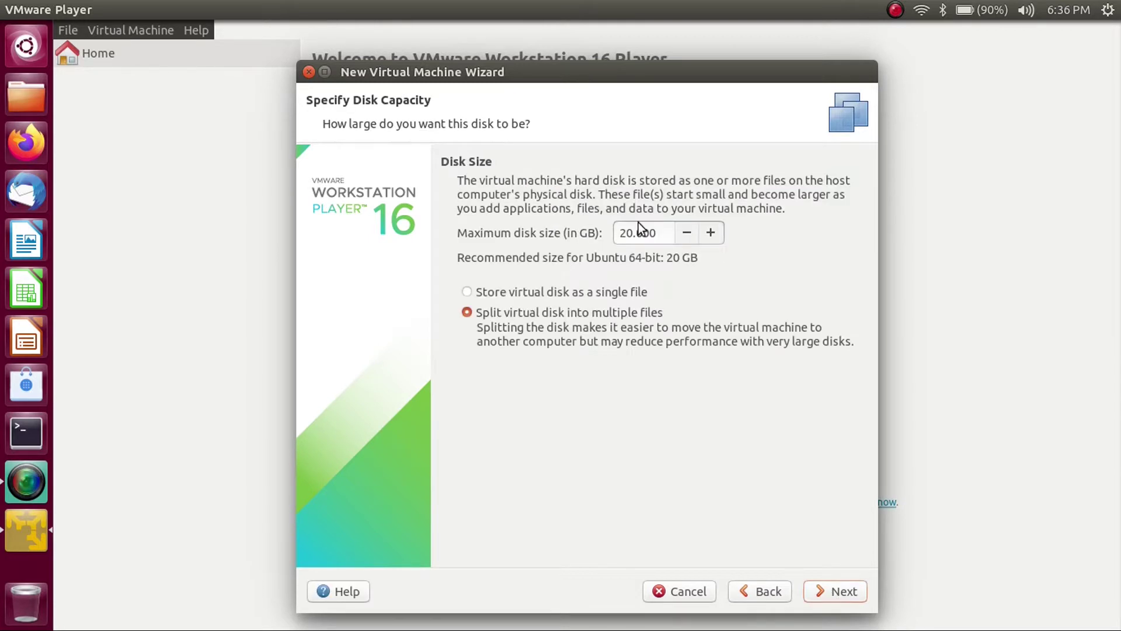
{"action": "left_click", "coordinate": [607, 293]}
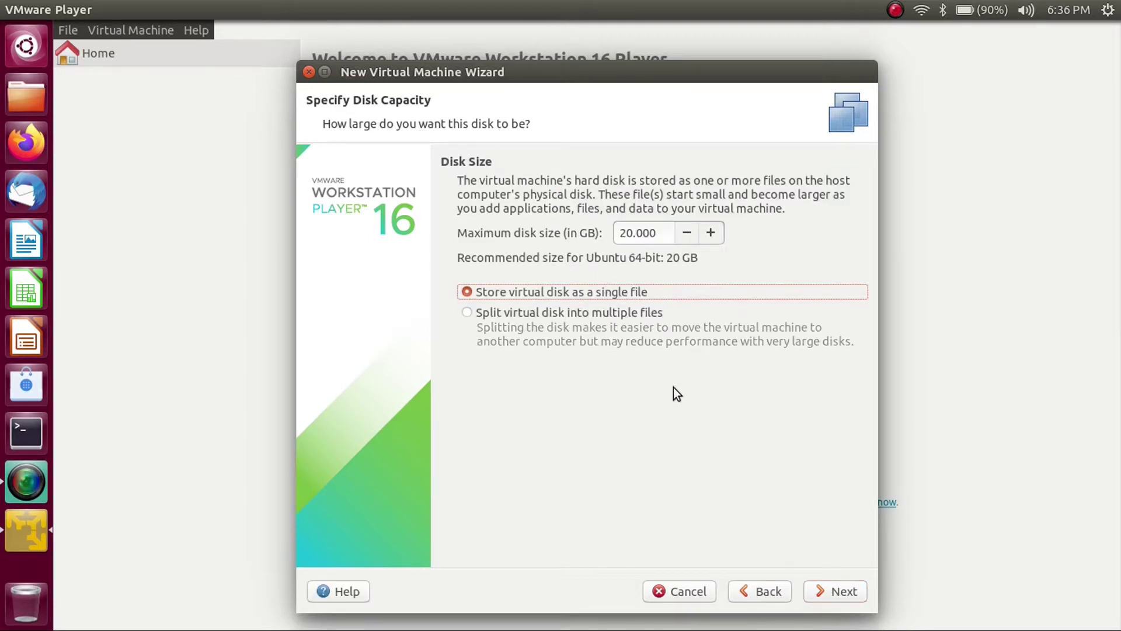
{"action": "left_click", "coordinate": [836, 590]}
Step: Customize hardware: Bridged network adapter and CD/DVD using the Ubuntu ISO image
{"action": "left_click", "coordinate": [528, 372]}
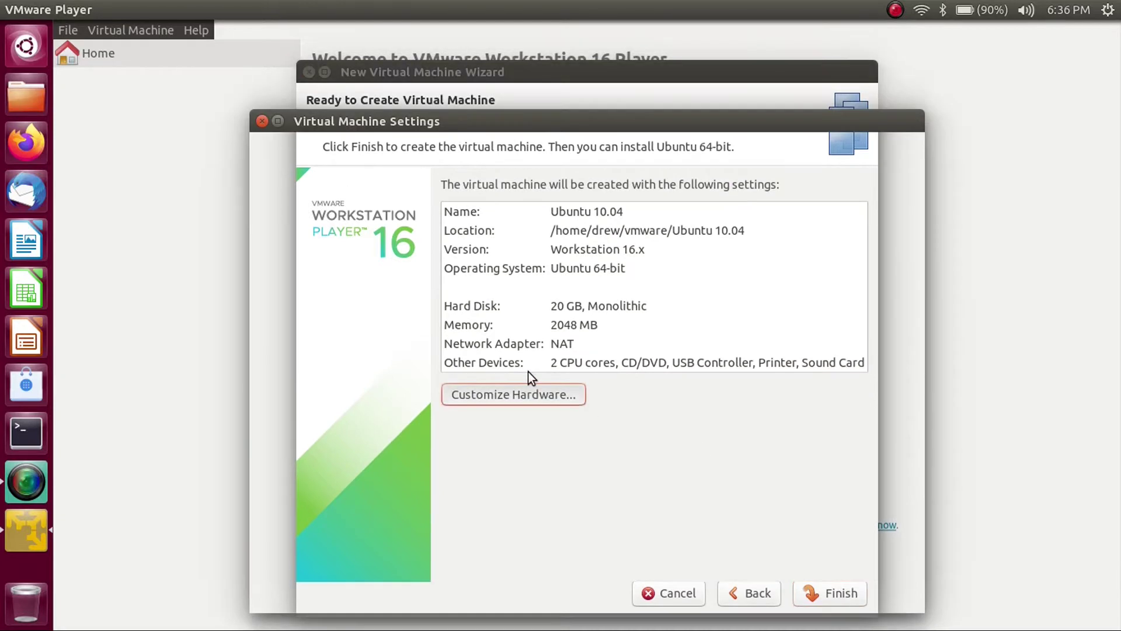
{"action": "left_click", "coordinate": [415, 265]}
{"action": "left_click", "coordinate": [619, 274]}
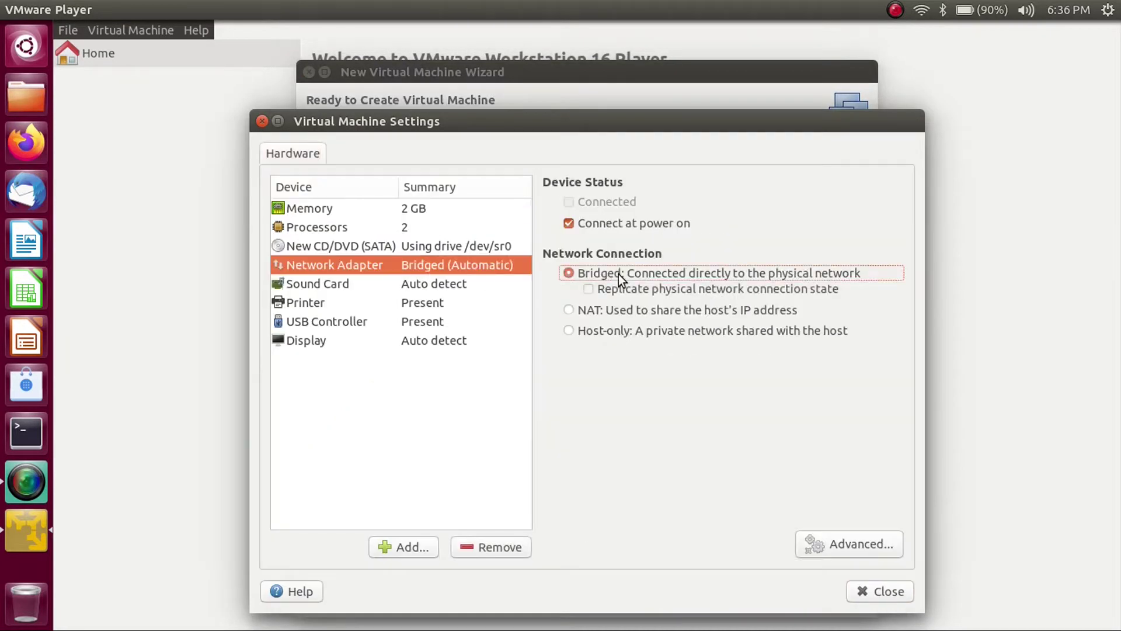
{"action": "left_click", "coordinate": [408, 325]}
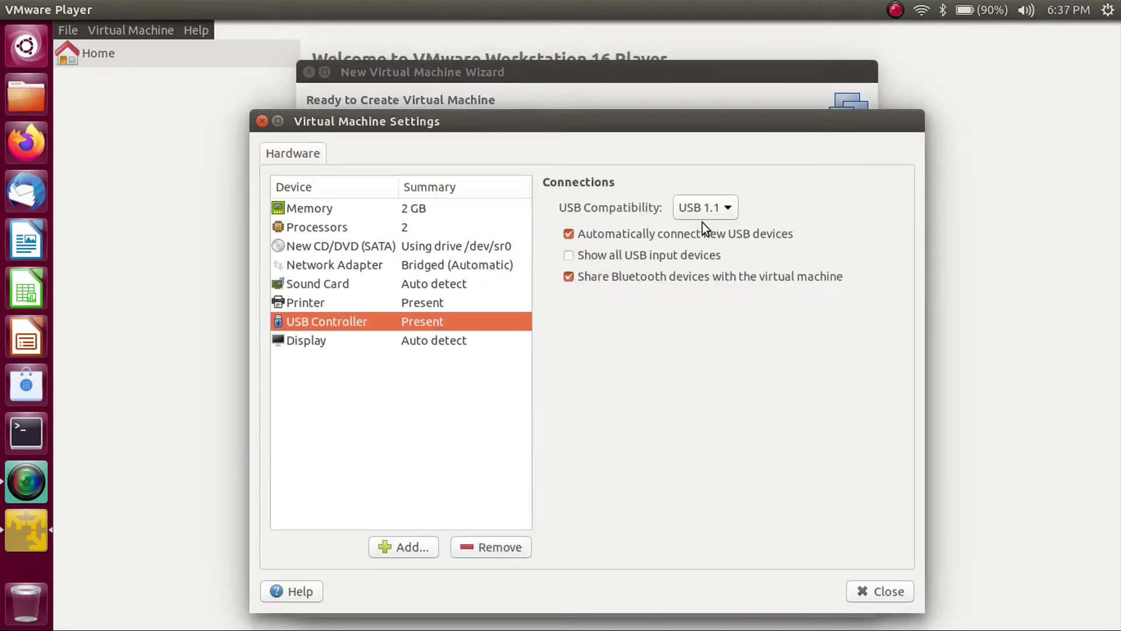
{"action": "left_click", "coordinate": [504, 246]}
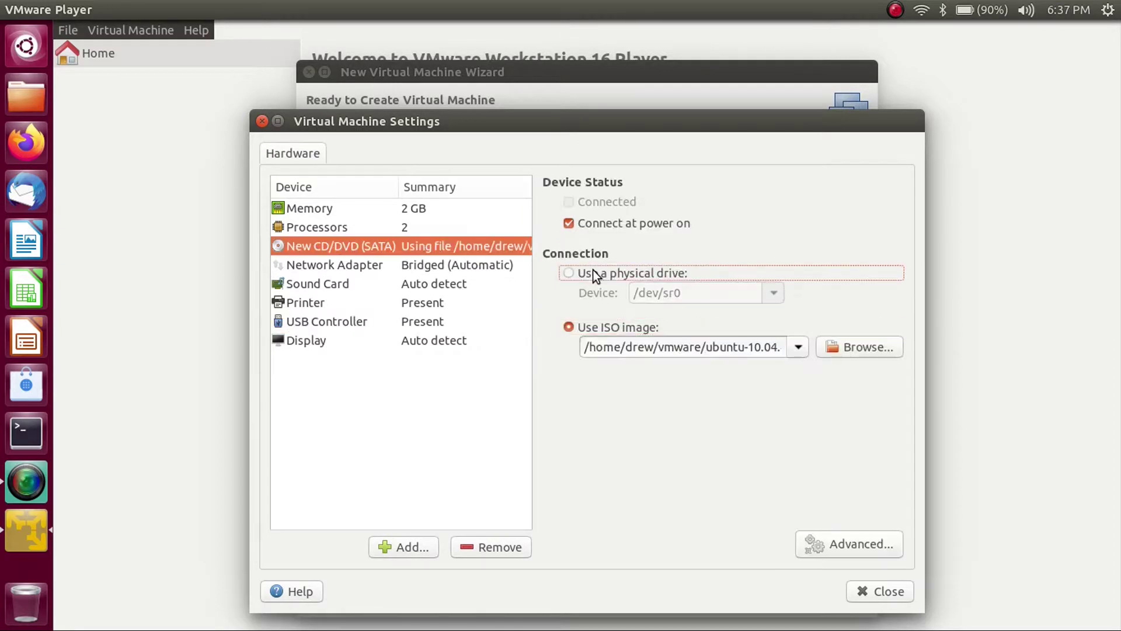
{"action": "left_click", "coordinate": [632, 325]}
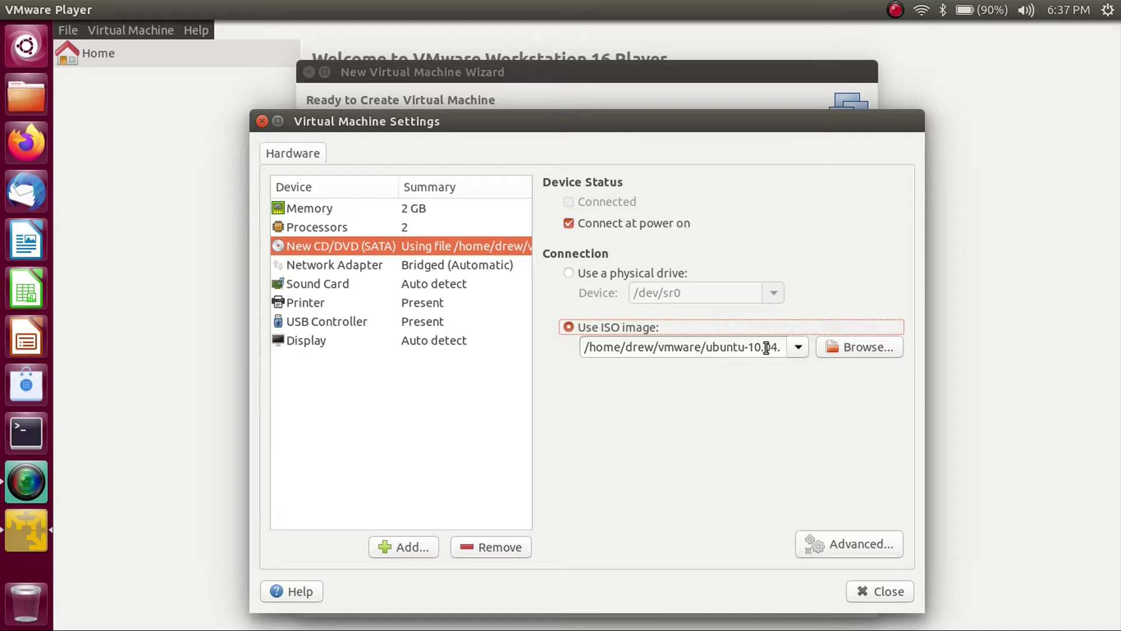
{"action": "left_click", "coordinate": [880, 591]}
Step: Create the VM and launch Ubuntu 10.04.vmx from its folder
{"action": "left_click", "coordinate": [819, 596]}
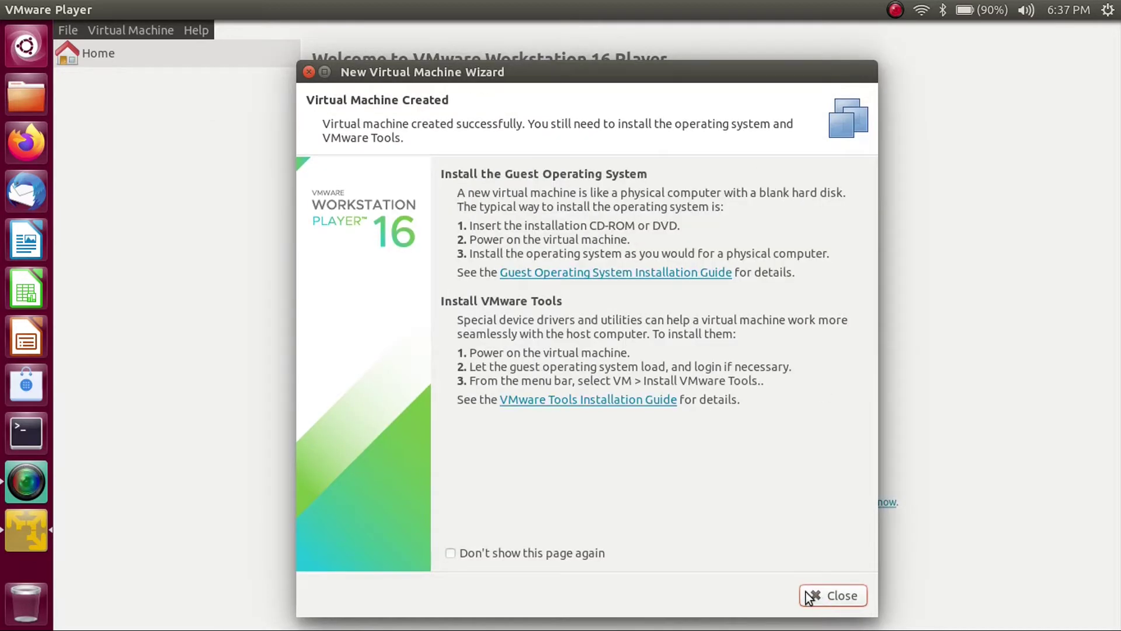
{"action": "left_click", "coordinate": [829, 595]}
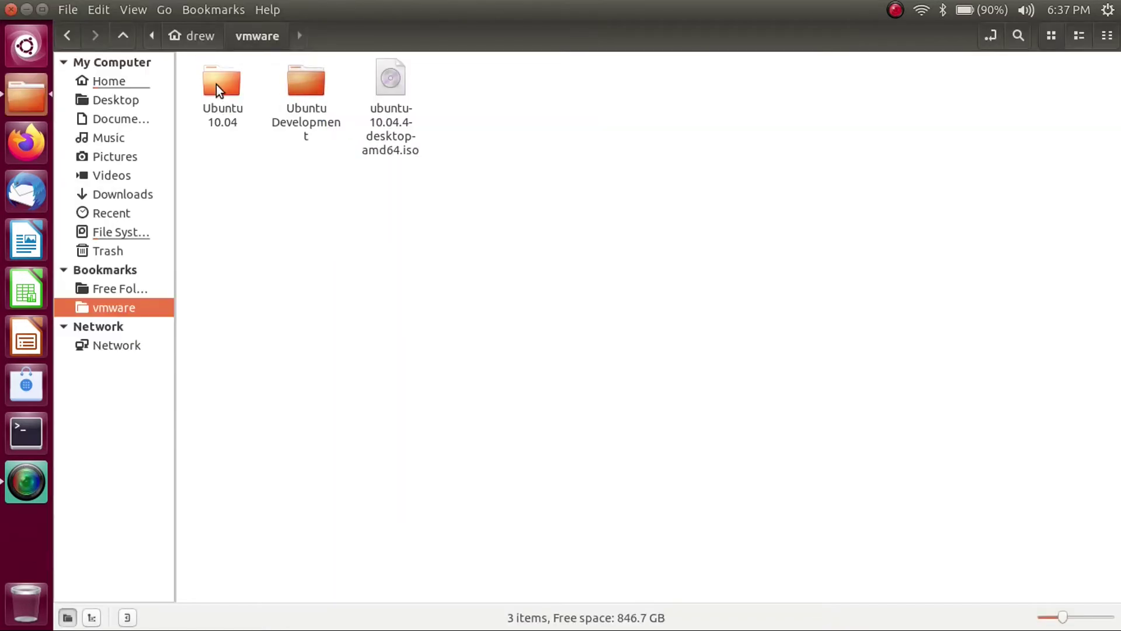
{"action": "double_click", "coordinate": [217, 91]}
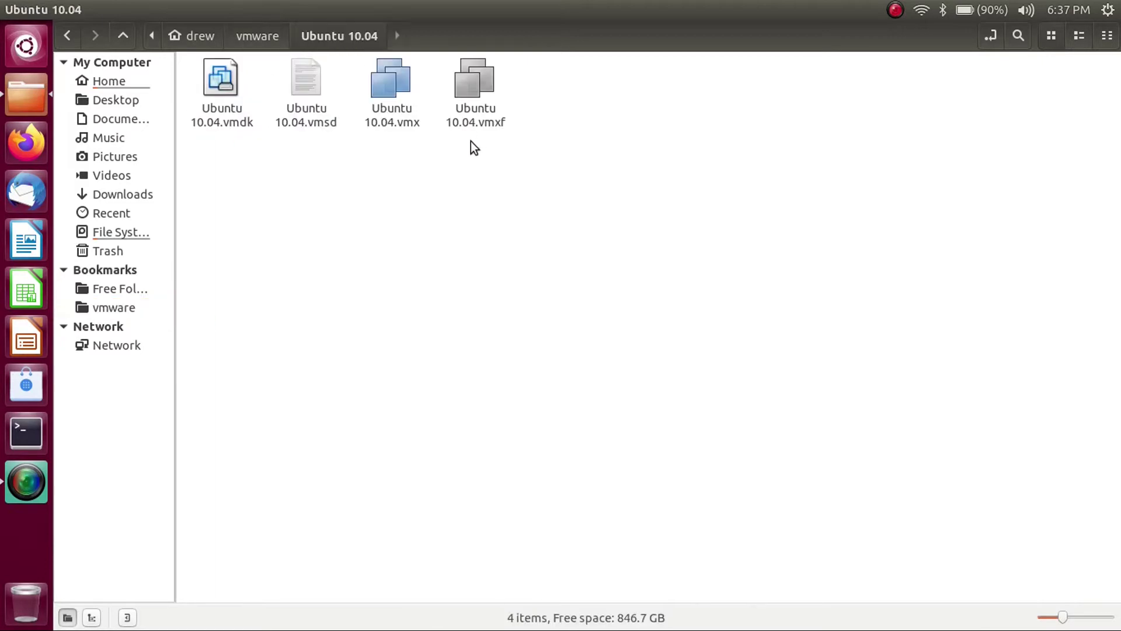
{"action": "double_click", "coordinate": [388, 84]}
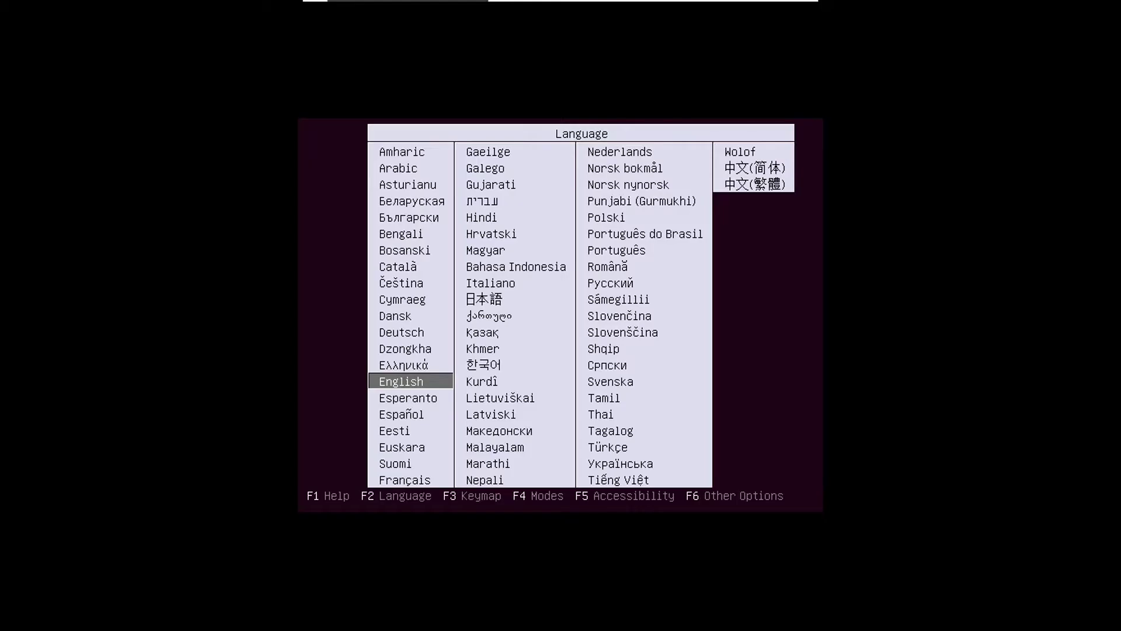
Step: Select English at the boot language menu
{"action": "key", "text": "Return"}
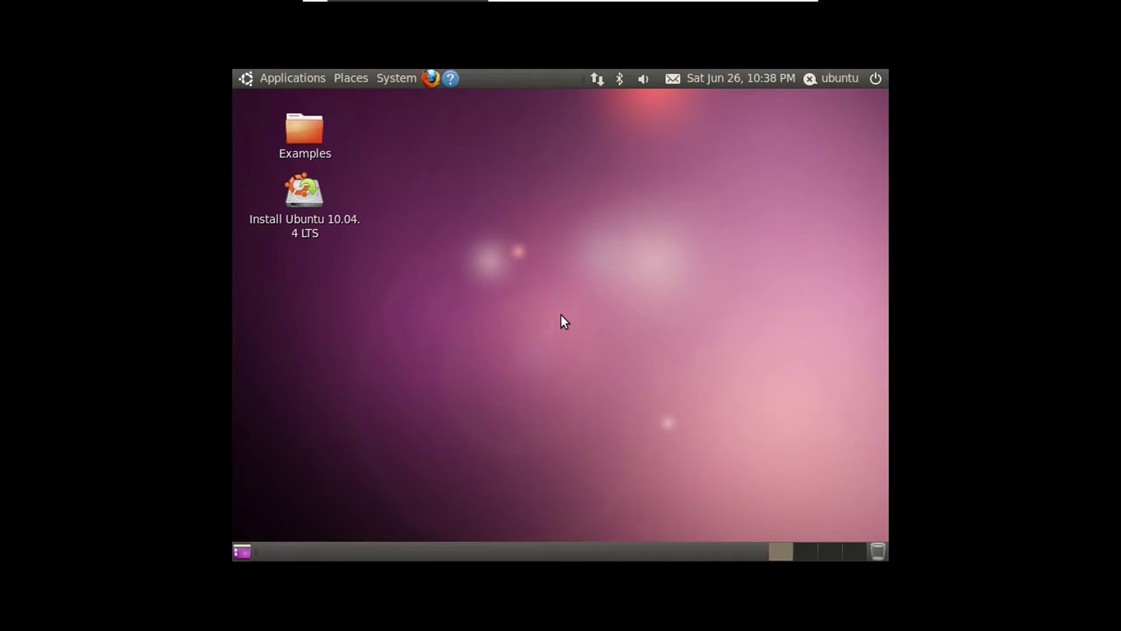
Step: In Monitors preferences, apply and keep the 1366 x 768 (16:9) resolution
{"action": "left_click", "coordinate": [394, 79]}
{"action": "mouse_move", "coordinate": [415, 101]}
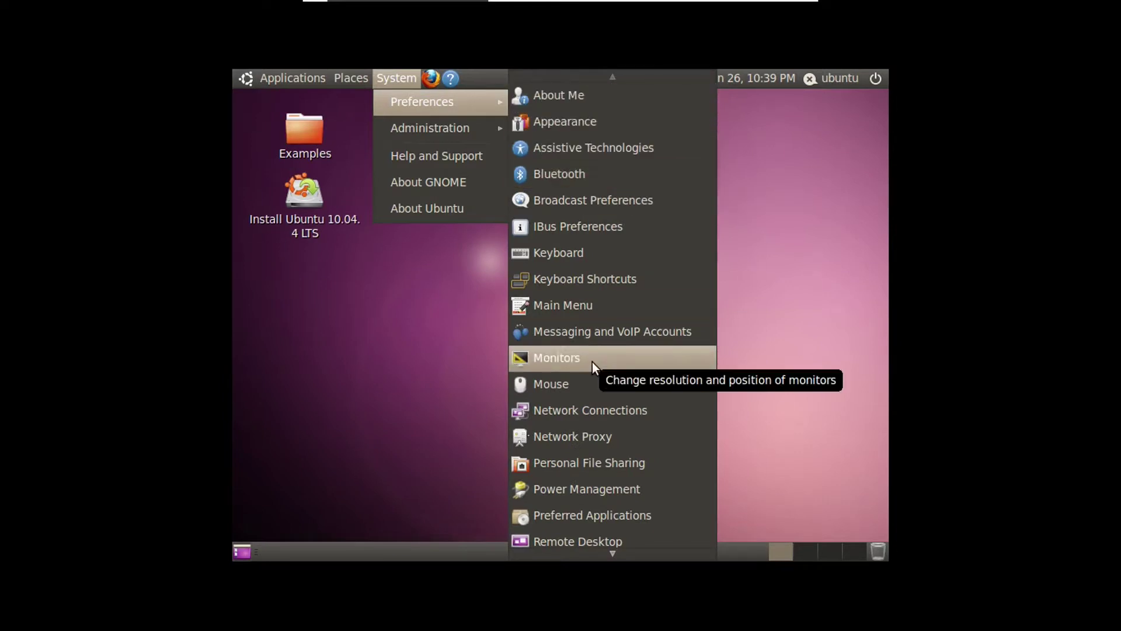
{"action": "scroll", "coordinate": [592, 362], "scroll_direction": "down", "scroll_amount": 1}
{"action": "left_click", "coordinate": [569, 324]}
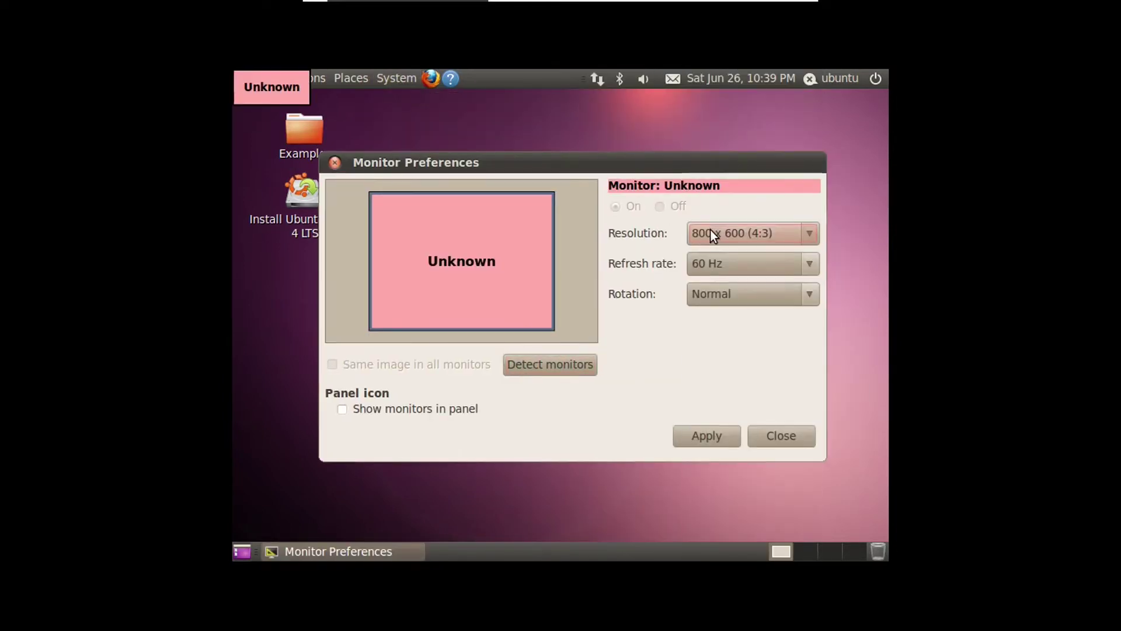
{"action": "left_click", "coordinate": [710, 230]}
{"action": "mouse_move", "coordinate": [759, 77]}
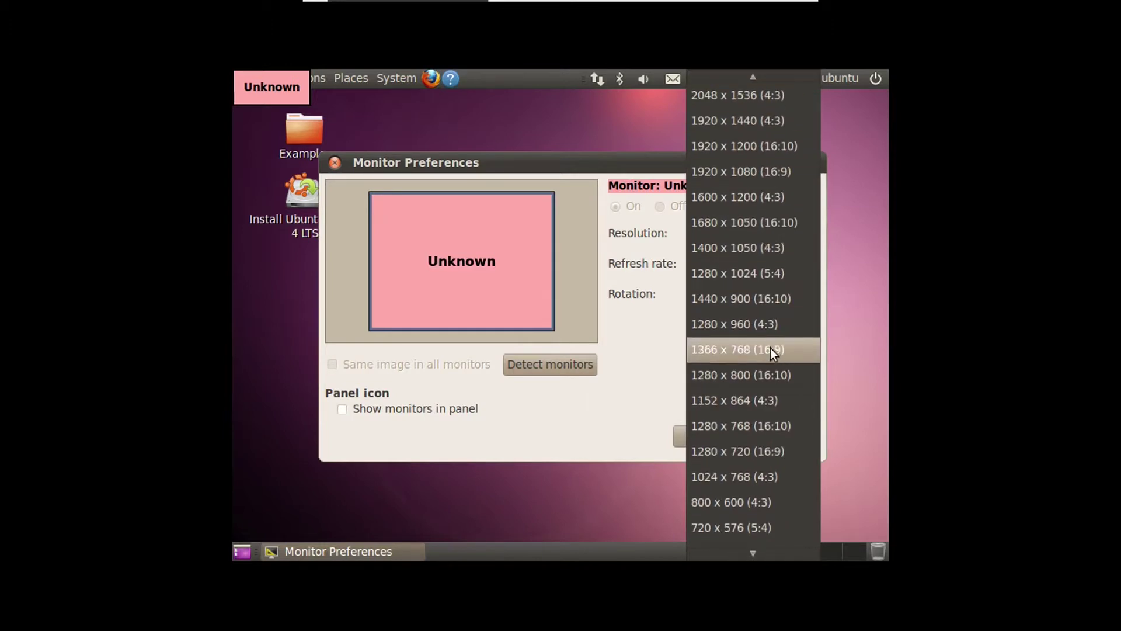
{"action": "left_click", "coordinate": [770, 348]}
{"action": "left_click", "coordinate": [700, 433]}
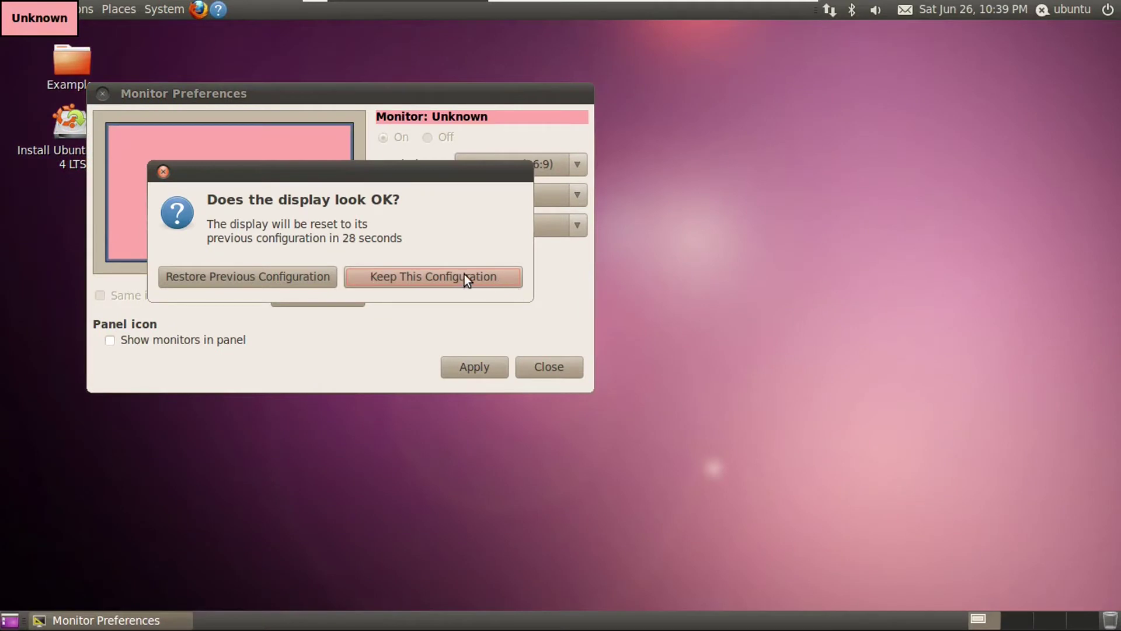
{"action": "left_click", "coordinate": [465, 278]}
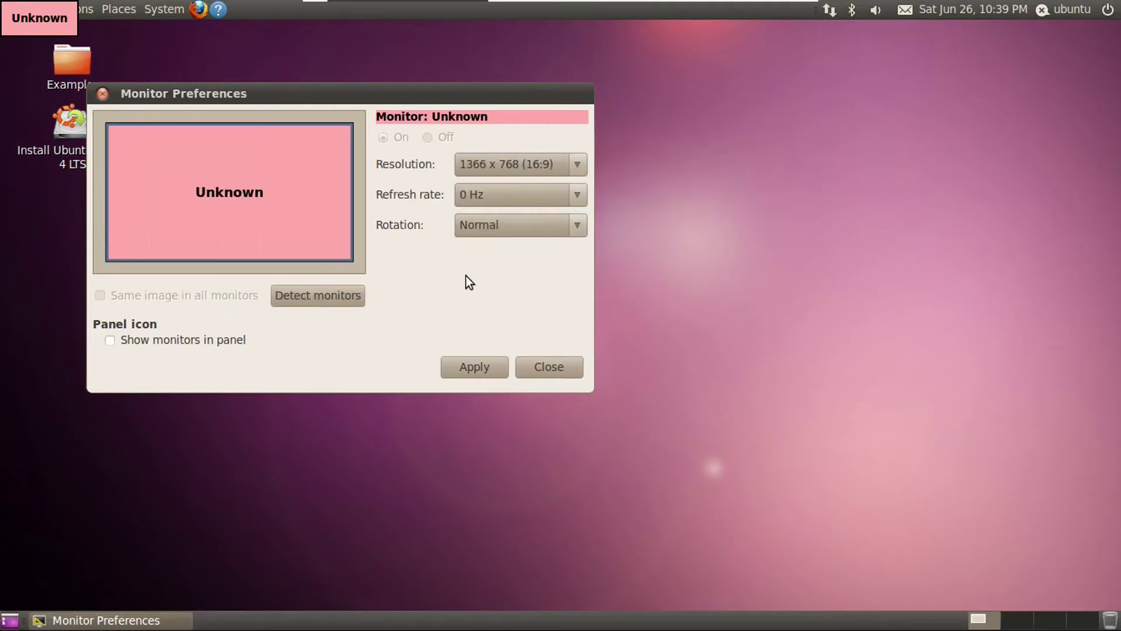
{"action": "left_click", "coordinate": [525, 369]}
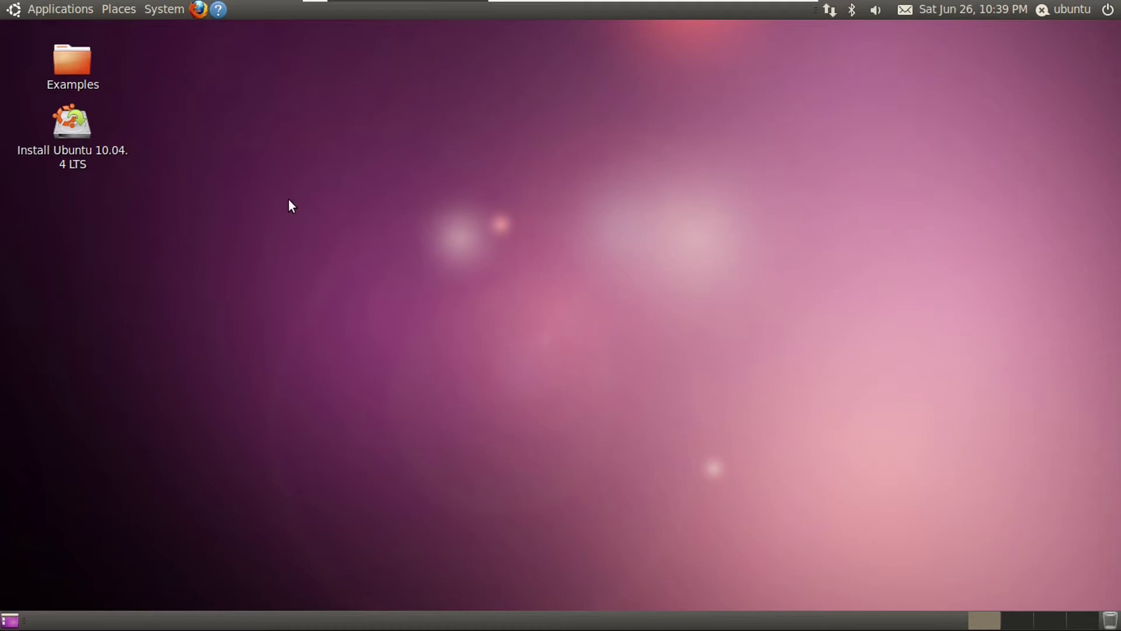
Step: Start the installer, accepting English, Toronto, default keyboard and erasing the entire disk
{"action": "double_click", "coordinate": [76, 124]}
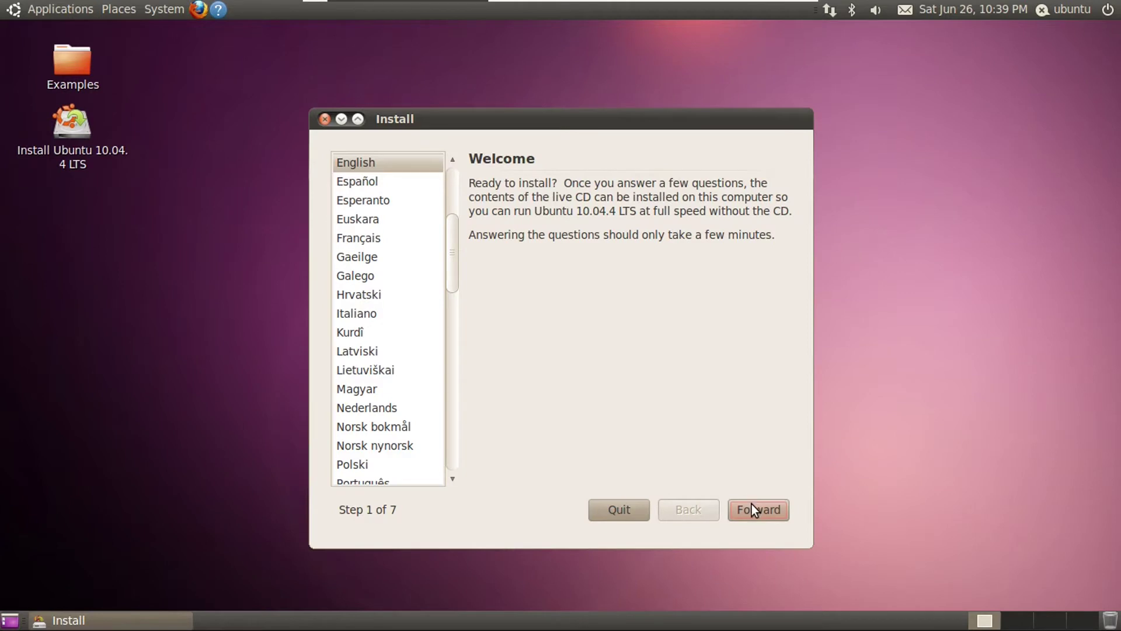
{"action": "left_click", "coordinate": [753, 509]}
{"action": "left_click", "coordinate": [756, 514]}
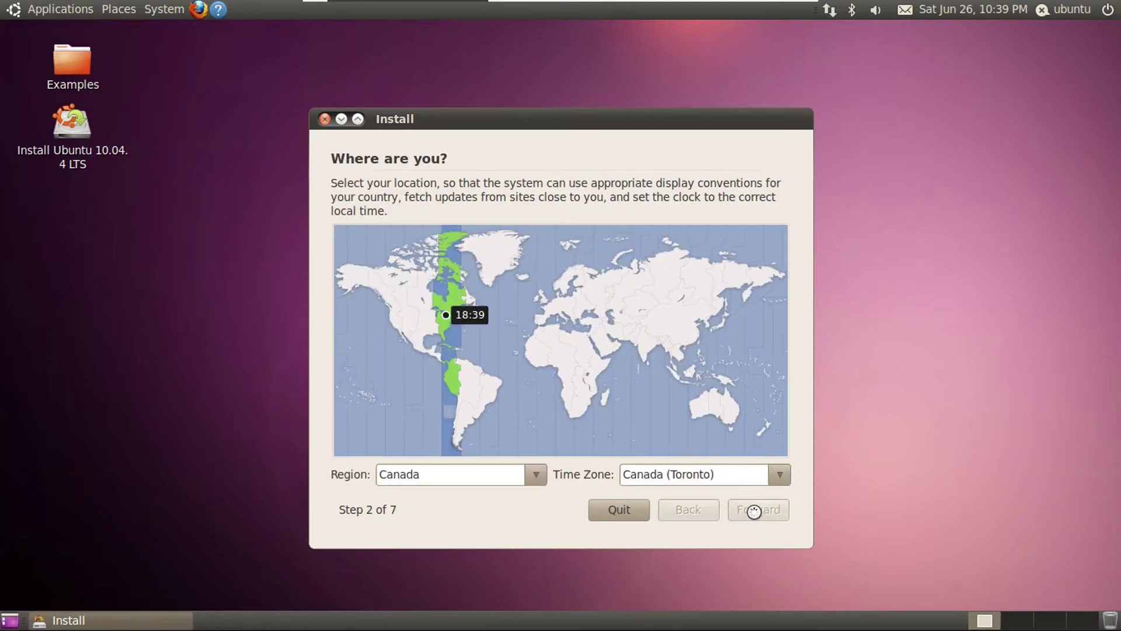
{"action": "left_click", "coordinate": [754, 513]}
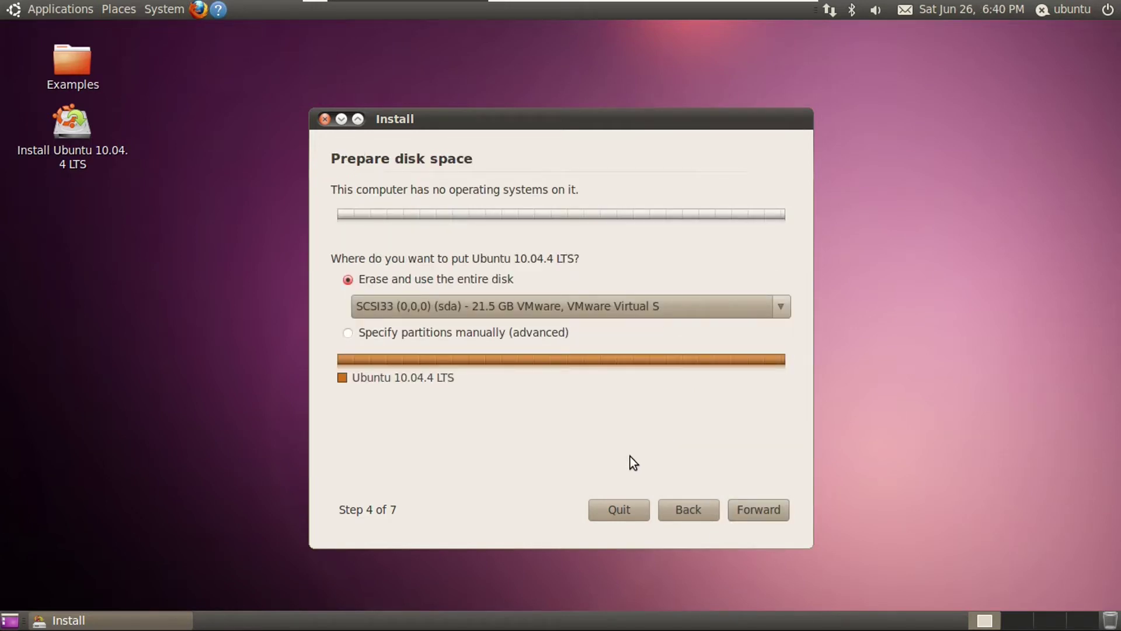
{"action": "left_click", "coordinate": [774, 513]}
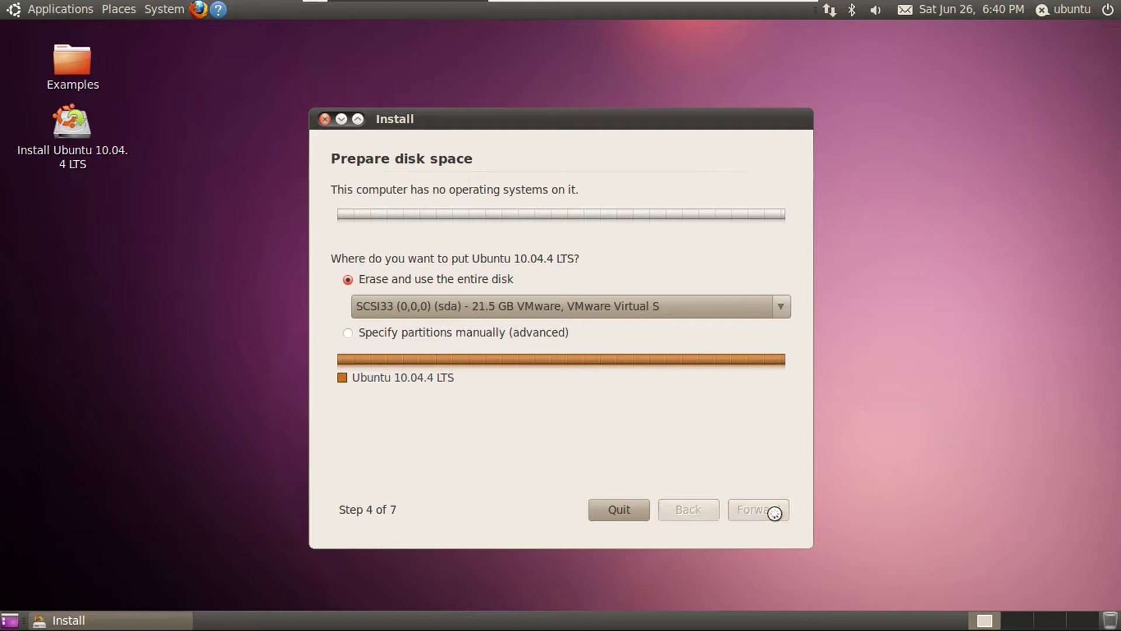
Step: Enter the user's full name and account password in Who are you?
{"action": "type", "text": "Drew Howm"}
{"action": "key", "text": "BackSpace"}
{"action": "type", "text": "den"}
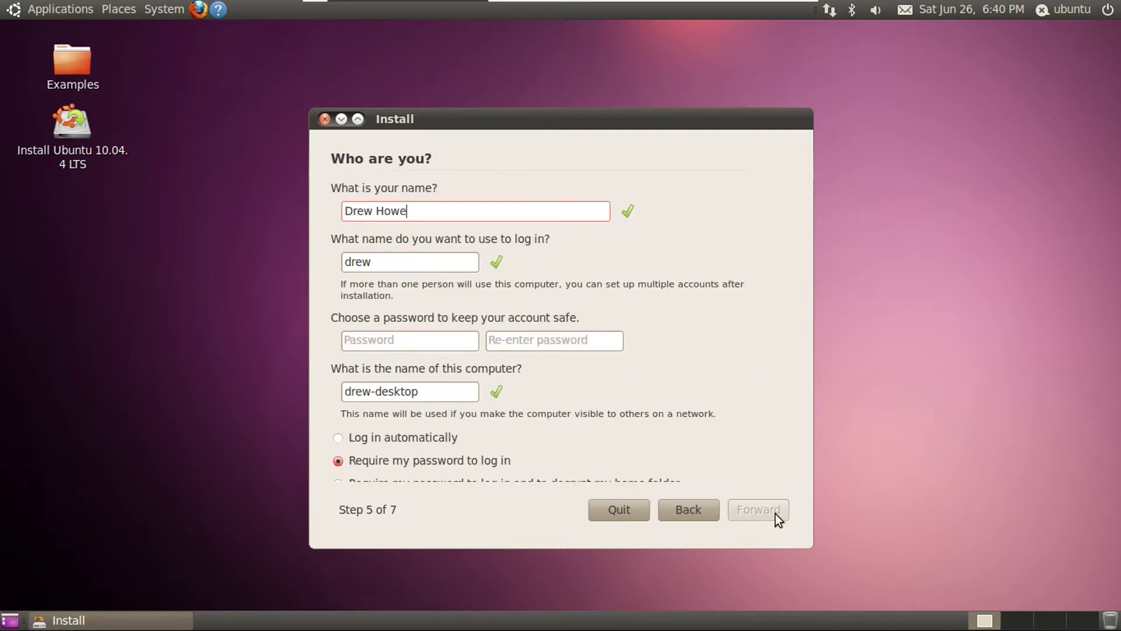
{"action": "key", "text": "Tab"}
{"action": "key", "text": "Tab"}
{"action": "type", "text": "*************"}
{"action": "key", "text": "Tab"}
{"action": "type", "text": "*************"}
Step: Set computer name ubuntu-10-04, choose Log in automatically, and continue to the summary
{"action": "left_click_drag", "start_coordinate": [419, 391], "coordinate": [337, 390]}
{"action": "type", "text": "ubuntu-10-04"}
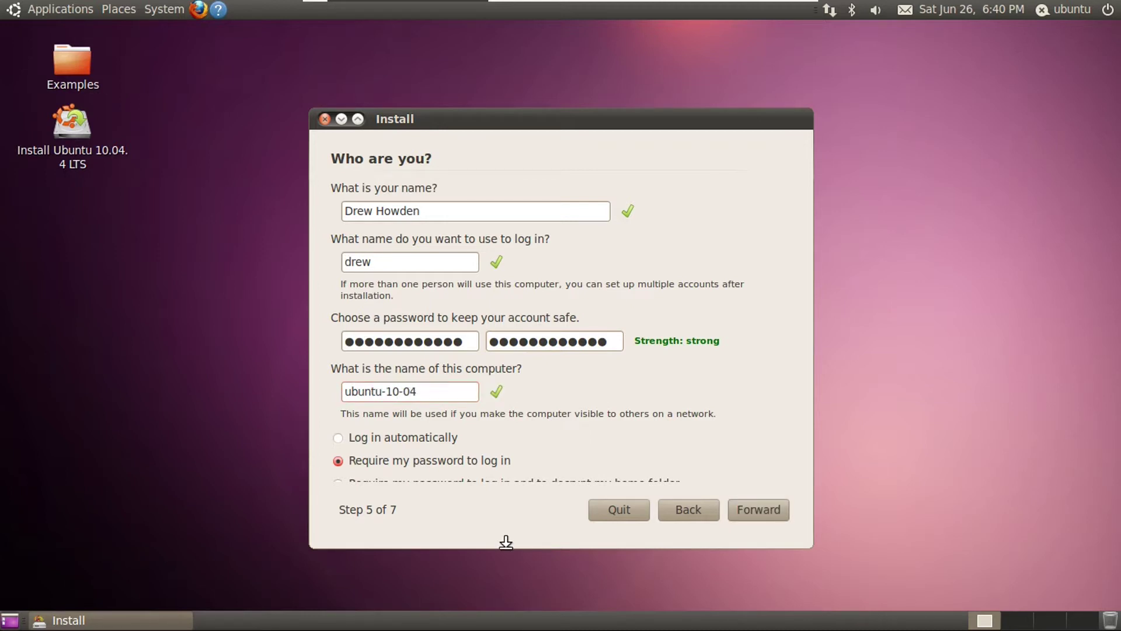
{"action": "left_click_drag", "start_coordinate": [506, 542], "coordinate": [505, 557]}
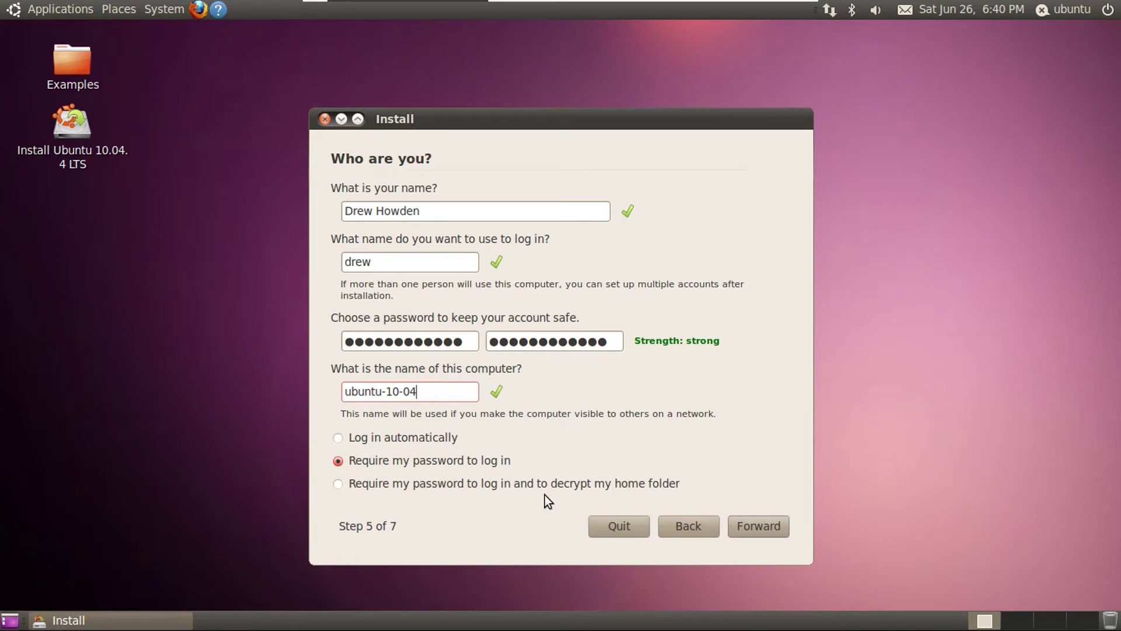
{"action": "left_click", "coordinate": [424, 438]}
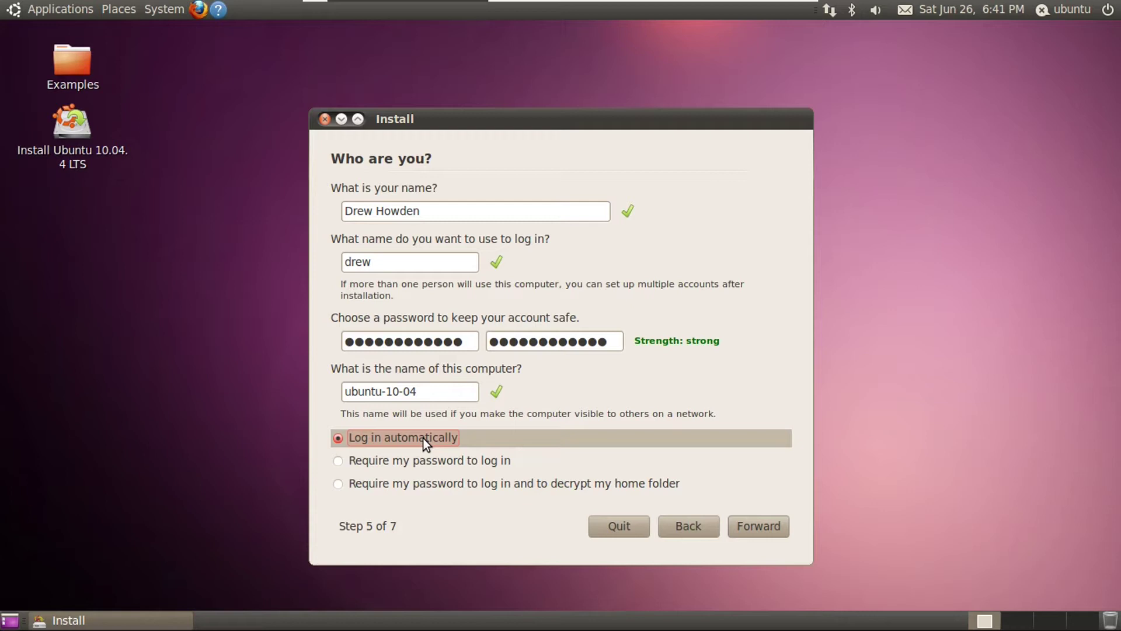
{"action": "left_click", "coordinate": [760, 527]}
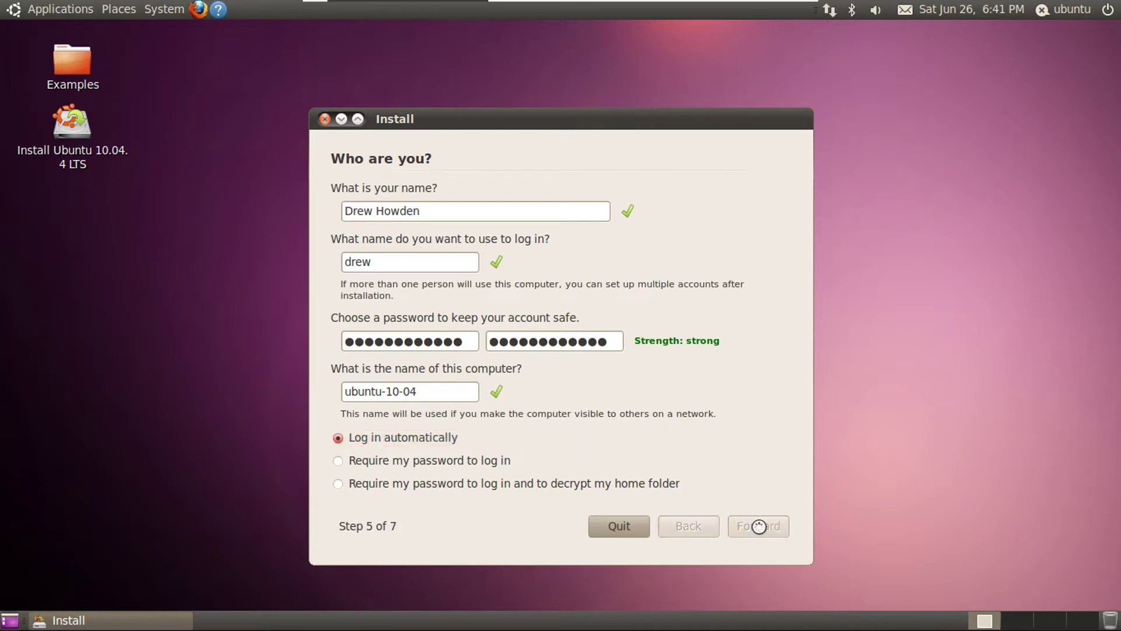
{"action": "scroll", "coordinate": [701, 349], "scroll_direction": "down", "scroll_amount": 1}
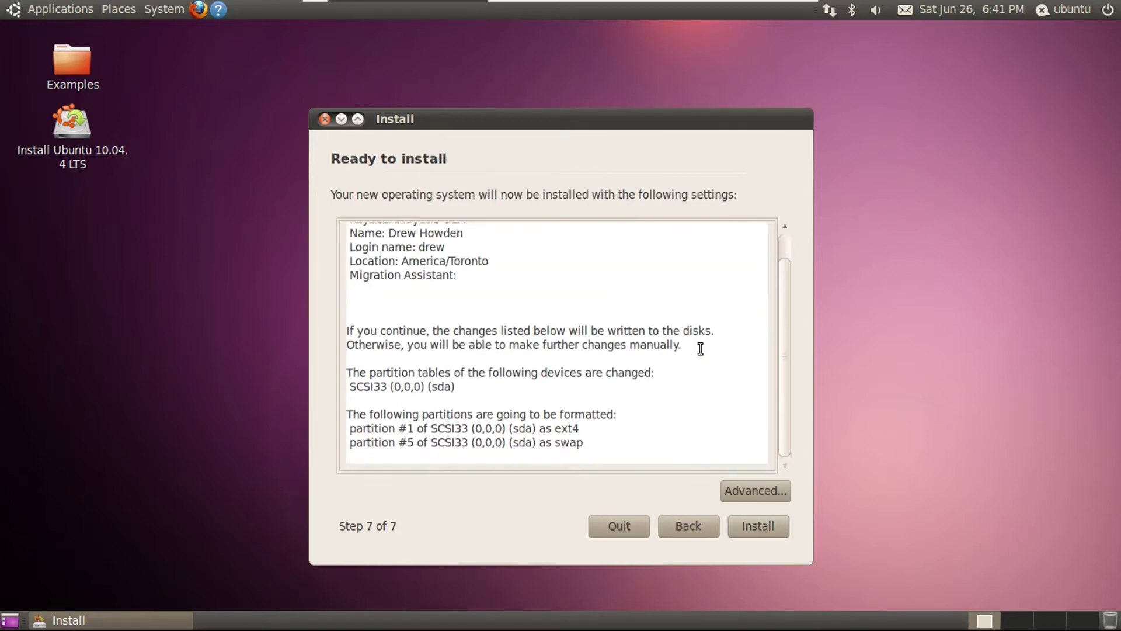
Step: Leave Advanced options unchanged, install Ubuntu, then Restart Now when installation completes
{"action": "scroll", "coordinate": [700, 348], "scroll_direction": "up", "scroll_amount": 1}
{"action": "left_click", "coordinate": [734, 492]}
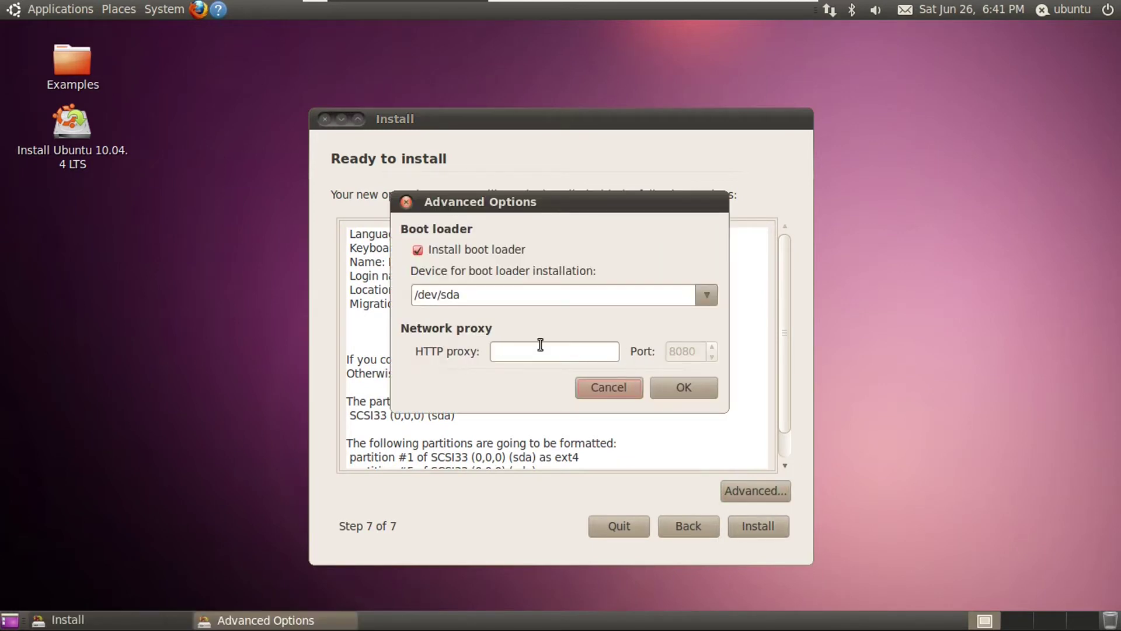
{"action": "left_click", "coordinate": [595, 388]}
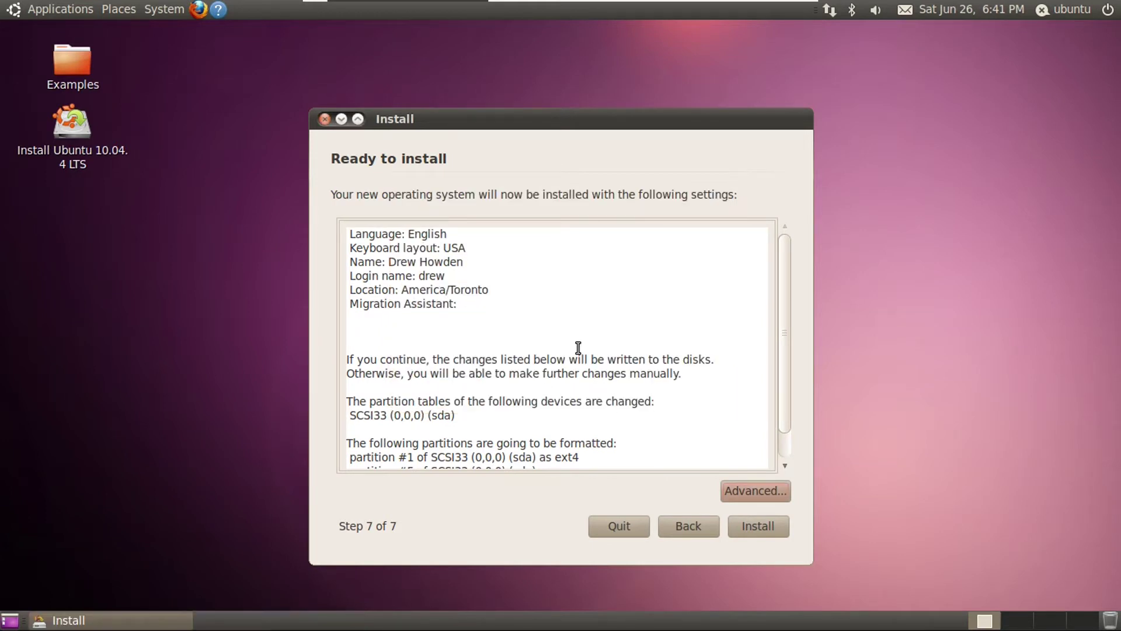
{"action": "left_click", "coordinate": [758, 527]}
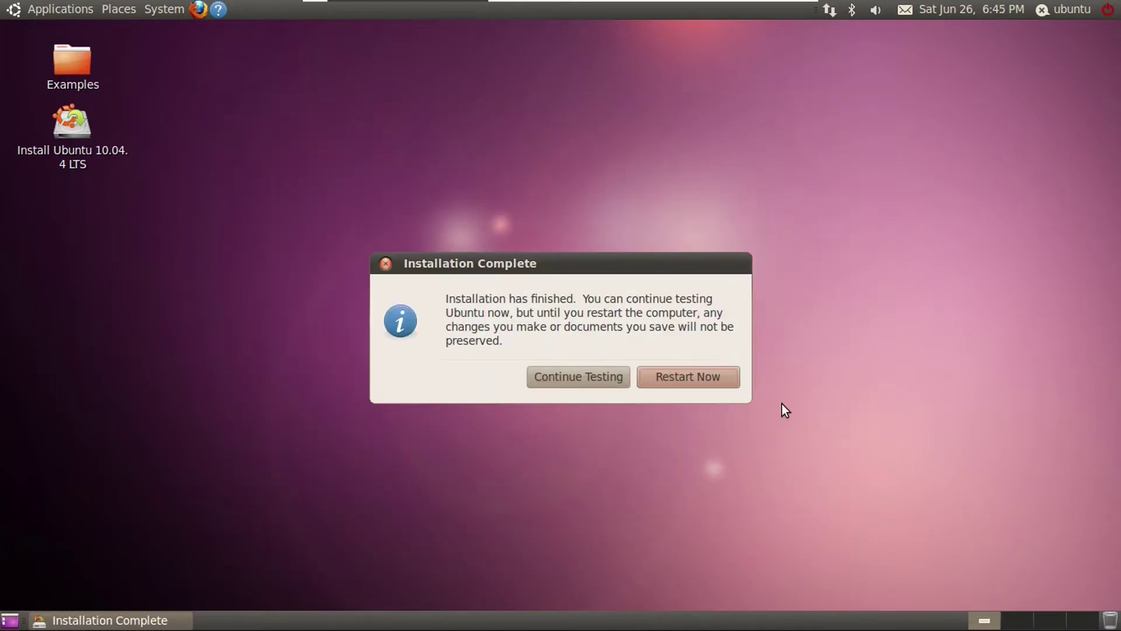
{"action": "left_click", "coordinate": [705, 379]}
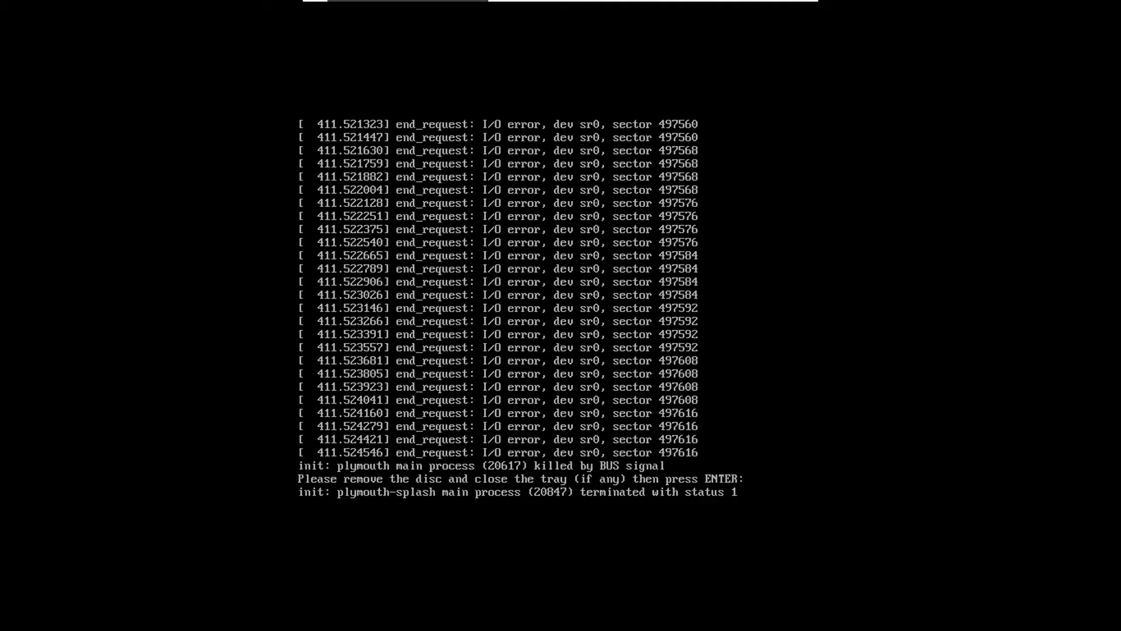
Step: Confirm the restart, then choose a larger resolution in Monitors preferences
{"action": "key", "text": "Return"}
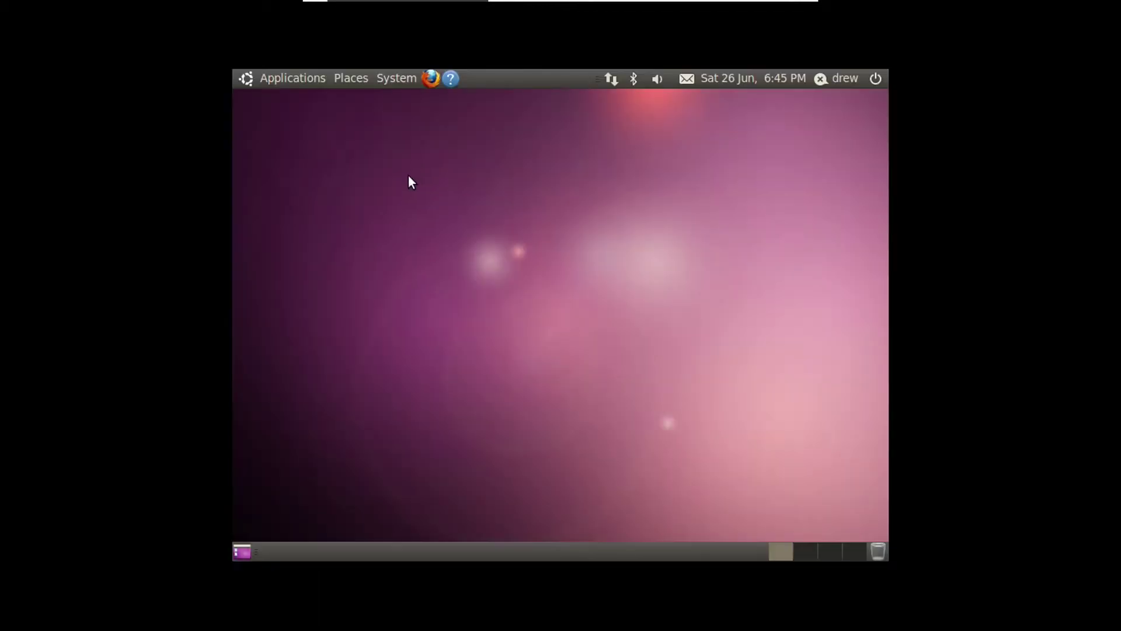
{"action": "left_click", "coordinate": [397, 78]}
{"action": "mouse_move", "coordinate": [421, 101]}
{"action": "left_click", "coordinate": [560, 358]}
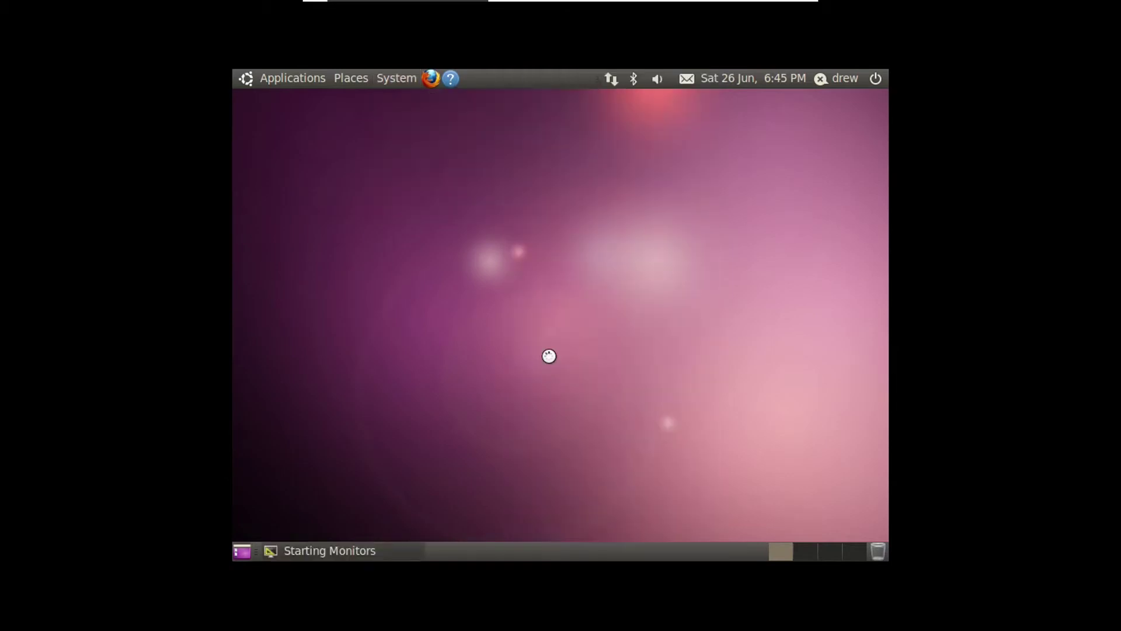
{"action": "left_click", "coordinate": [757, 239]}
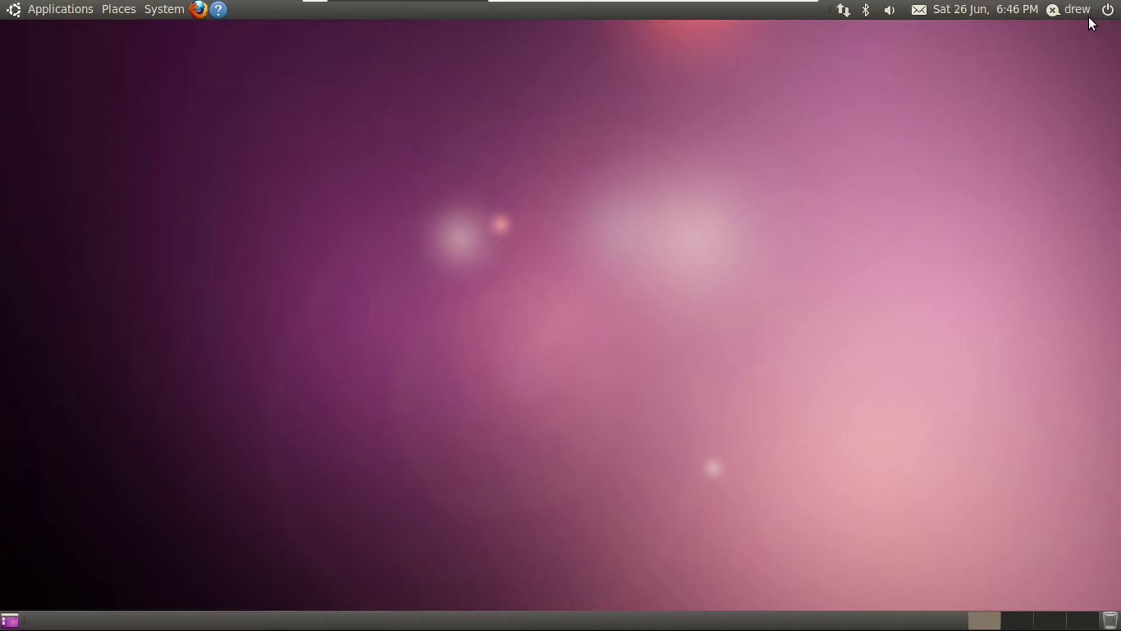
{"action": "left_click", "coordinate": [33, 12]}
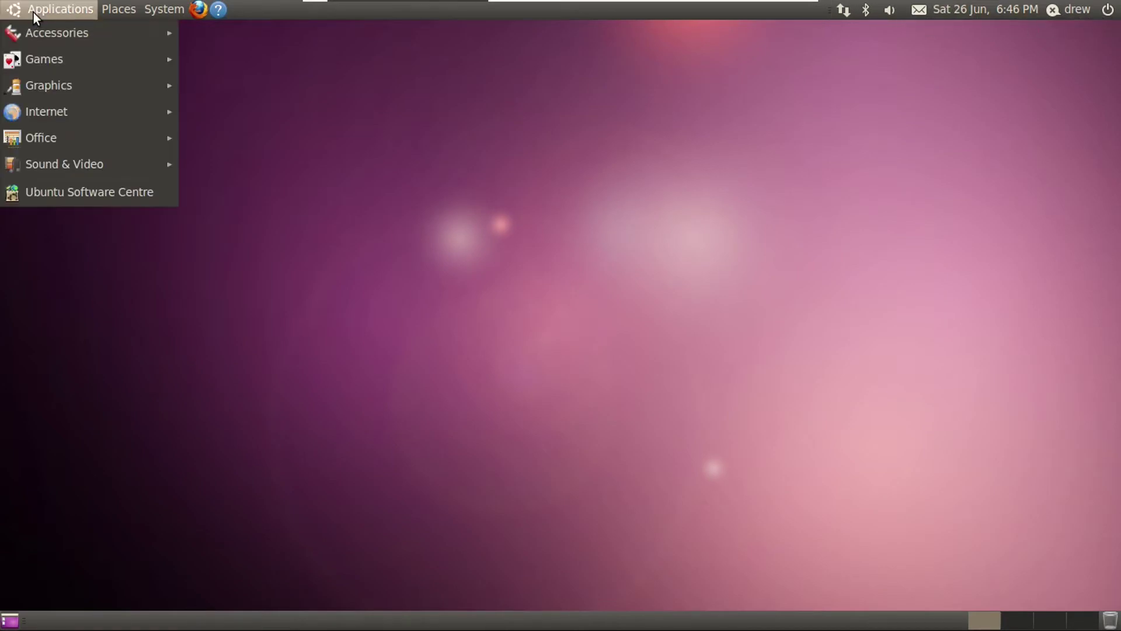
{"action": "mouse_move", "coordinate": [119, 9]}
{"action": "left_click", "coordinate": [133, 33]}
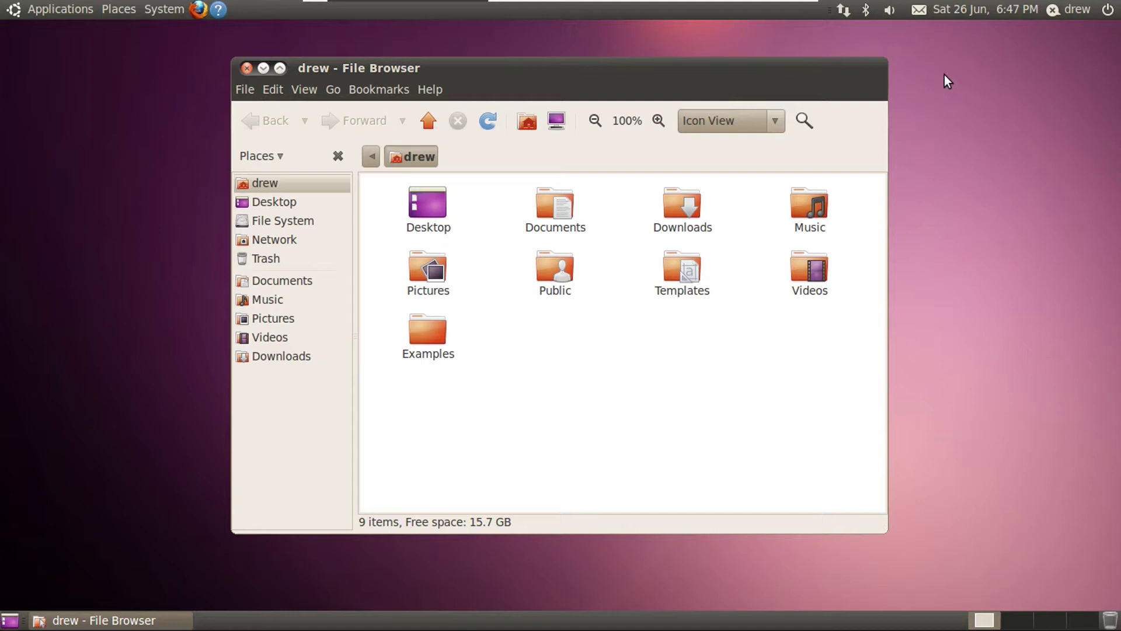
Step: Close the home folder, view About GNOME showing version 2.30.2, then dismiss it
{"action": "left_click", "coordinate": [247, 68]}
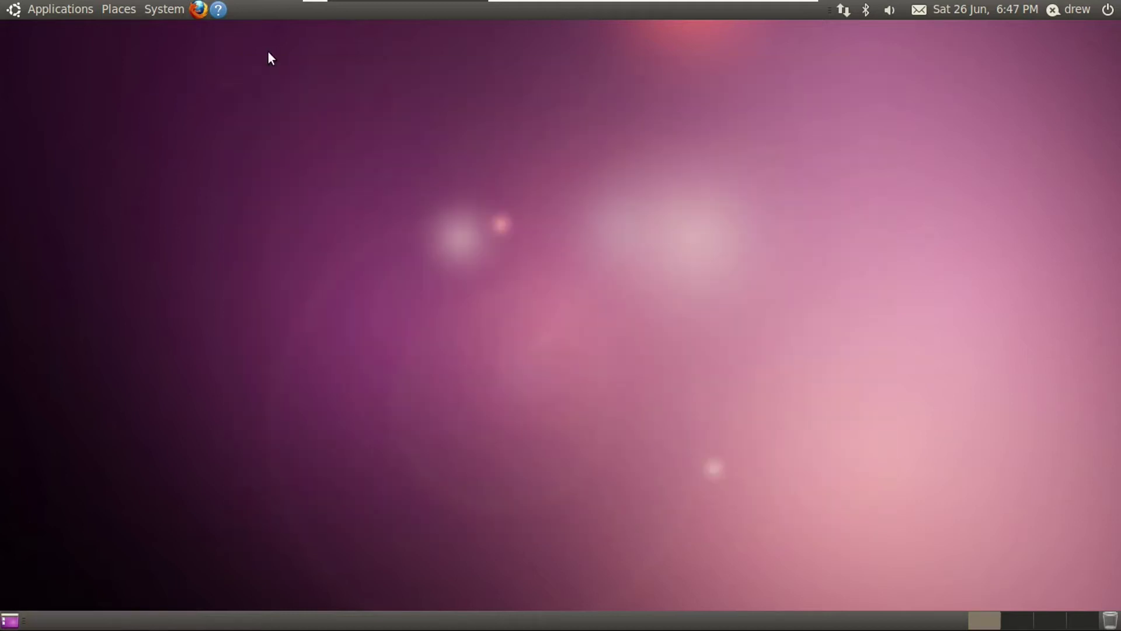
{"action": "left_click", "coordinate": [158, 11]}
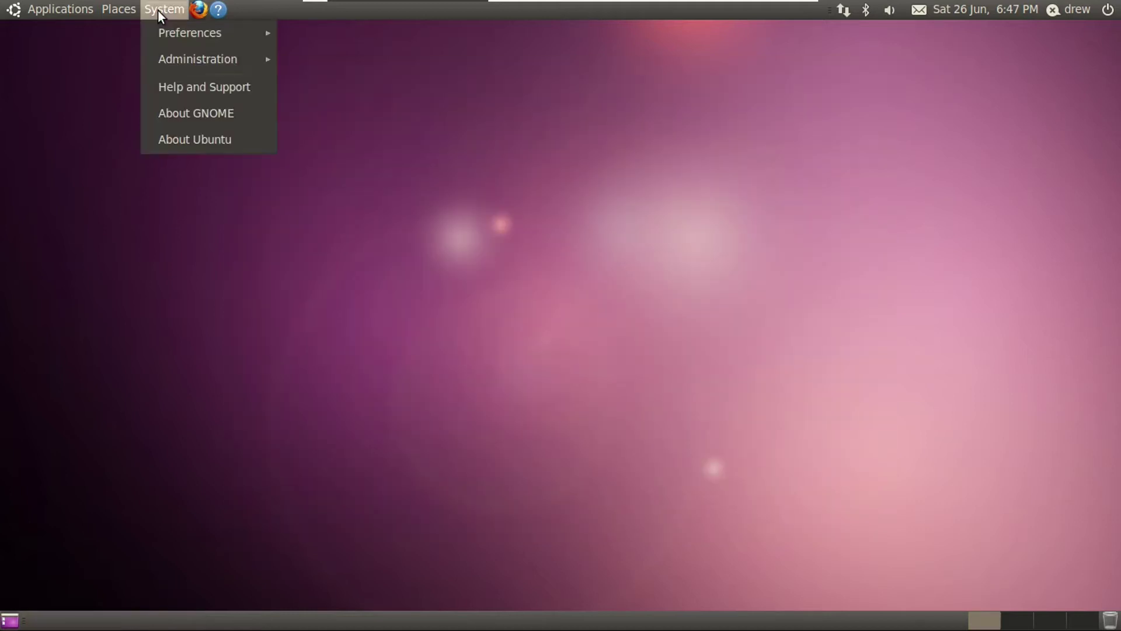
{"action": "left_click", "coordinate": [188, 114]}
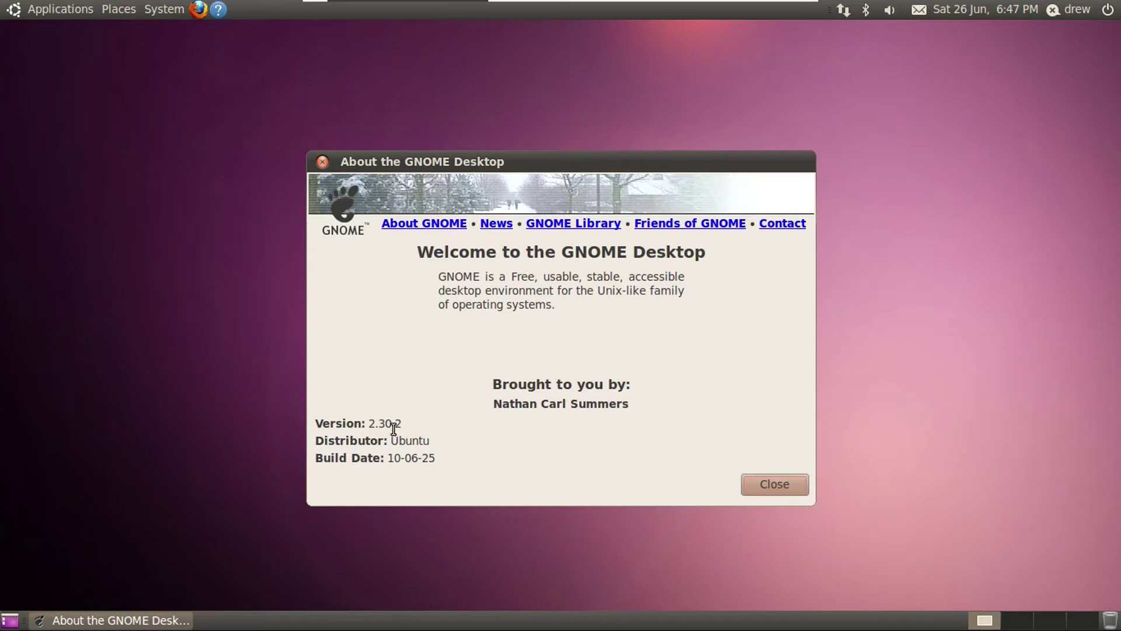
{"action": "key", "text": "Escape"}
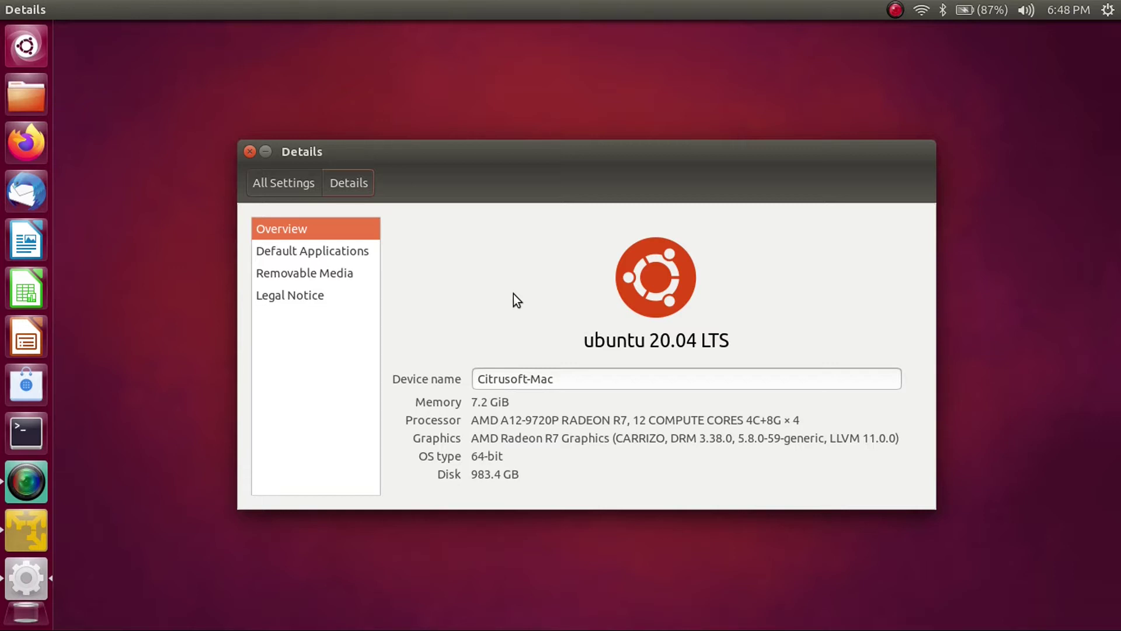
Step: Close the host's Details window with Alt+F4 and open the VM's Applications menu
{"action": "key", "text": "alt+F4"}
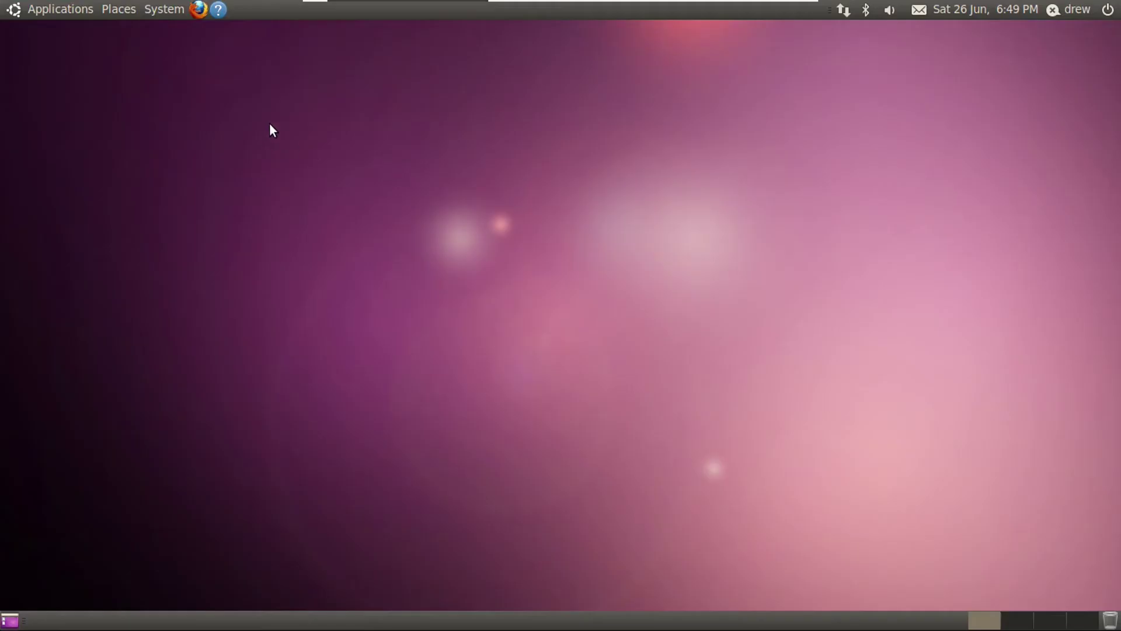
{"action": "left_click", "coordinate": [61, 10]}
{"action": "mouse_move", "coordinate": [73, 29]}
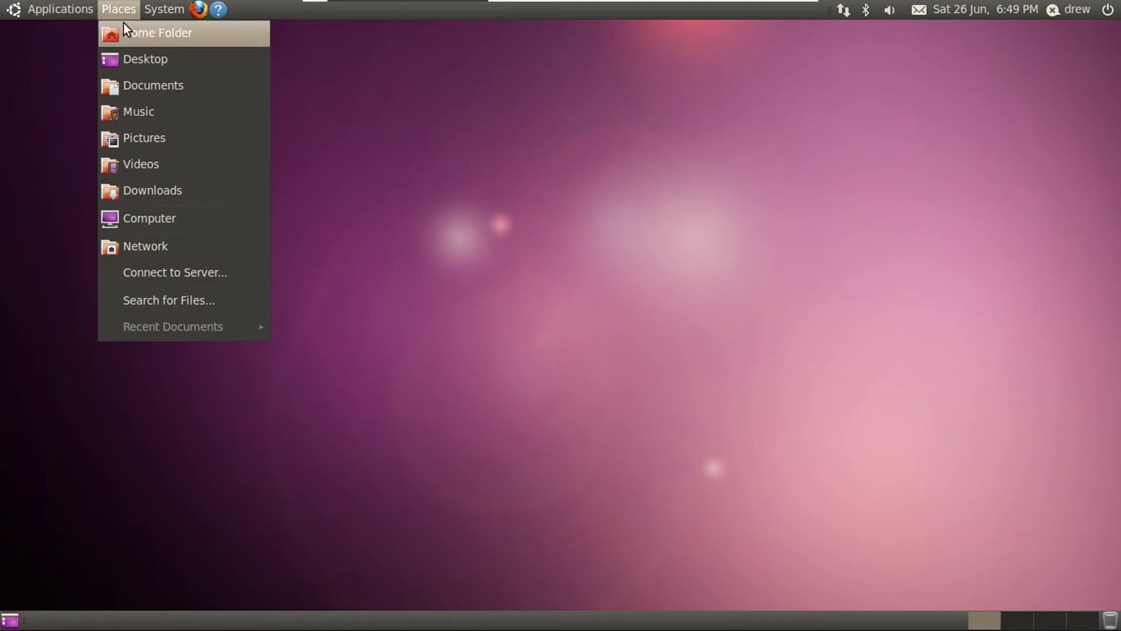
Step: Open and close the home folder, then look through the panel's status and messaging indicator menus
{"action": "left_click", "coordinate": [124, 27]}
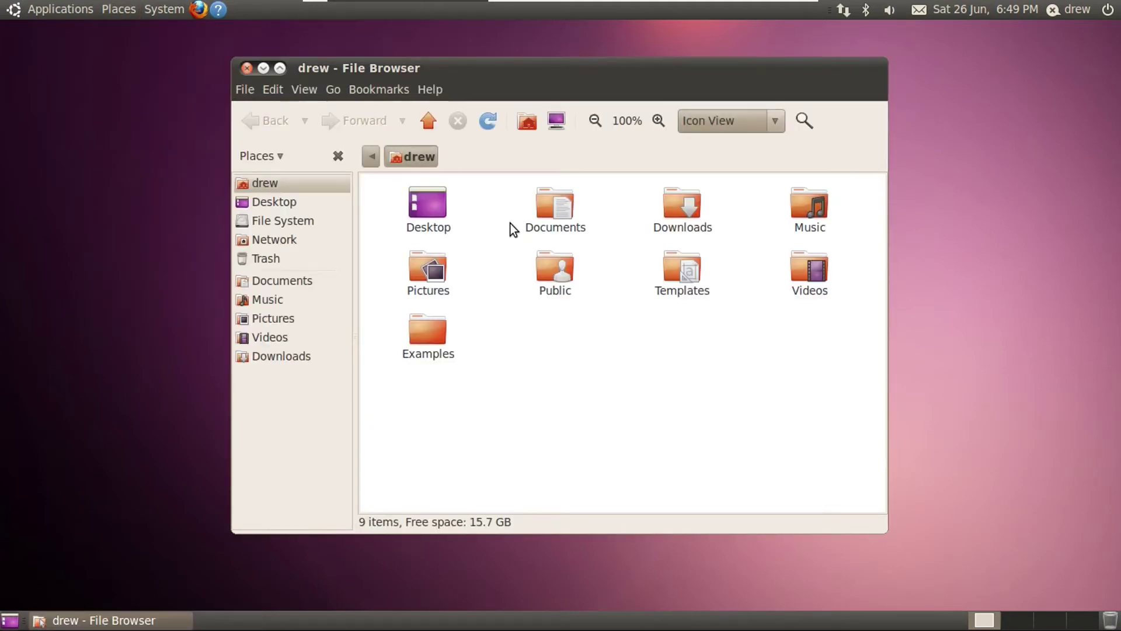
{"action": "left_click", "coordinate": [246, 68]}
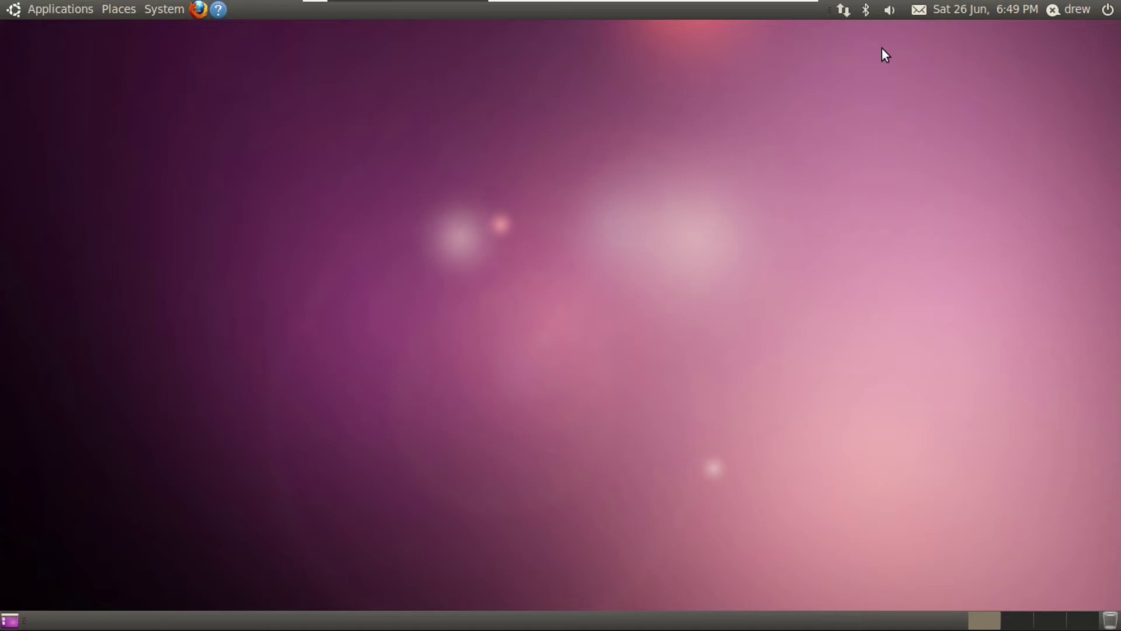
{"action": "left_click", "coordinate": [1070, 9]}
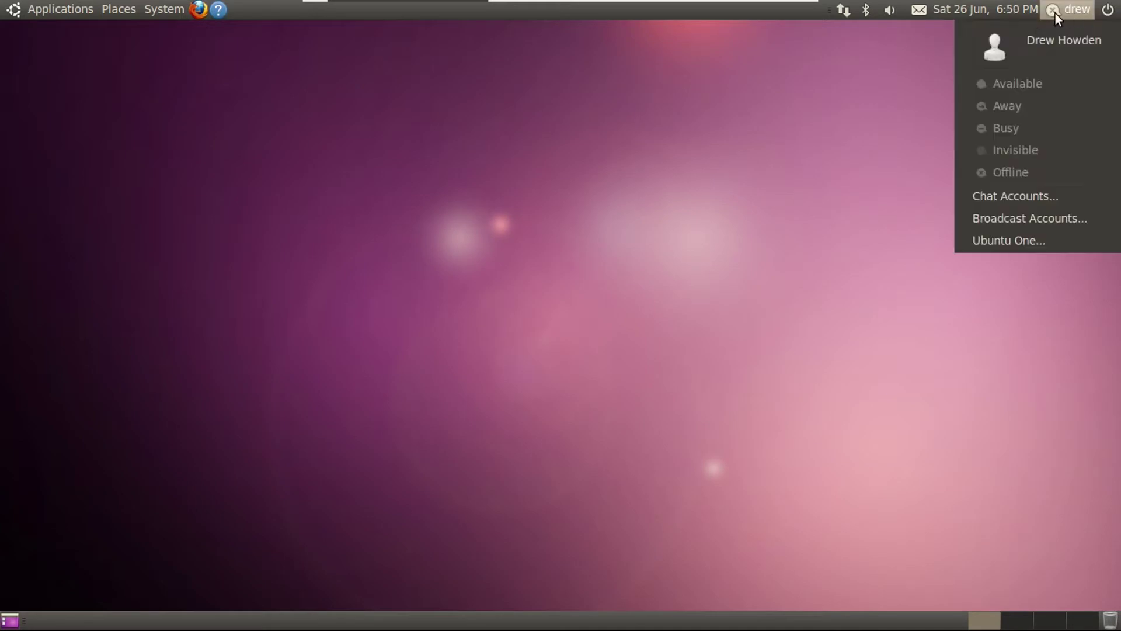
{"action": "left_click", "coordinate": [920, 12]}
{"action": "left_click", "coordinate": [867, 9]}
Step: View the wired network connection options, then bring up System > Preferences
{"action": "mouse_move", "coordinate": [919, 10]}
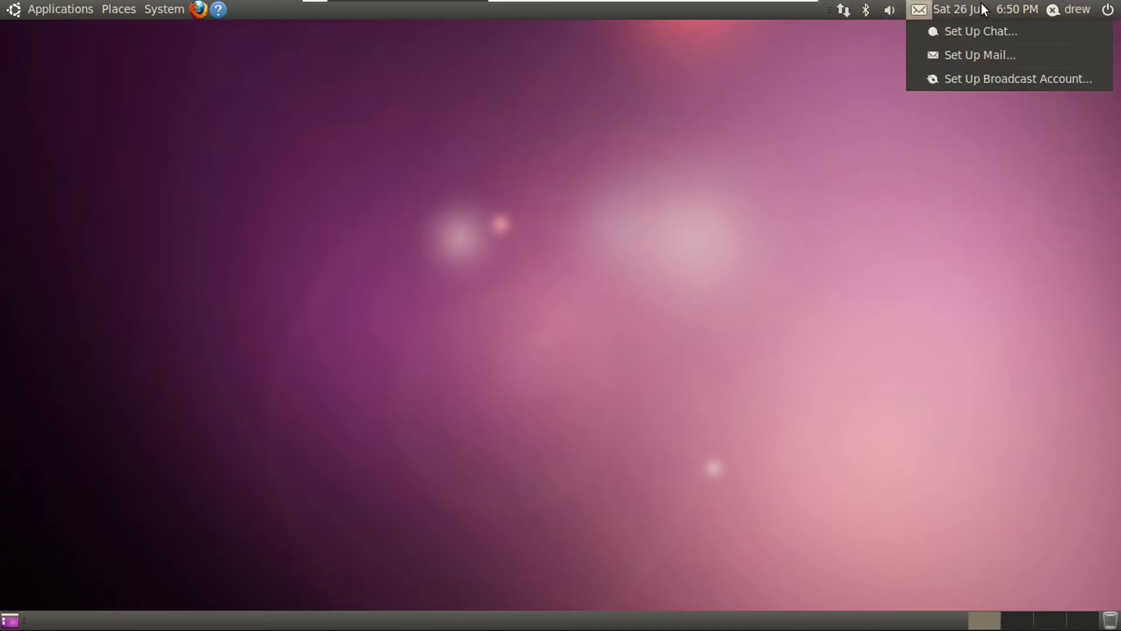
{"action": "left_click", "coordinate": [844, 10]}
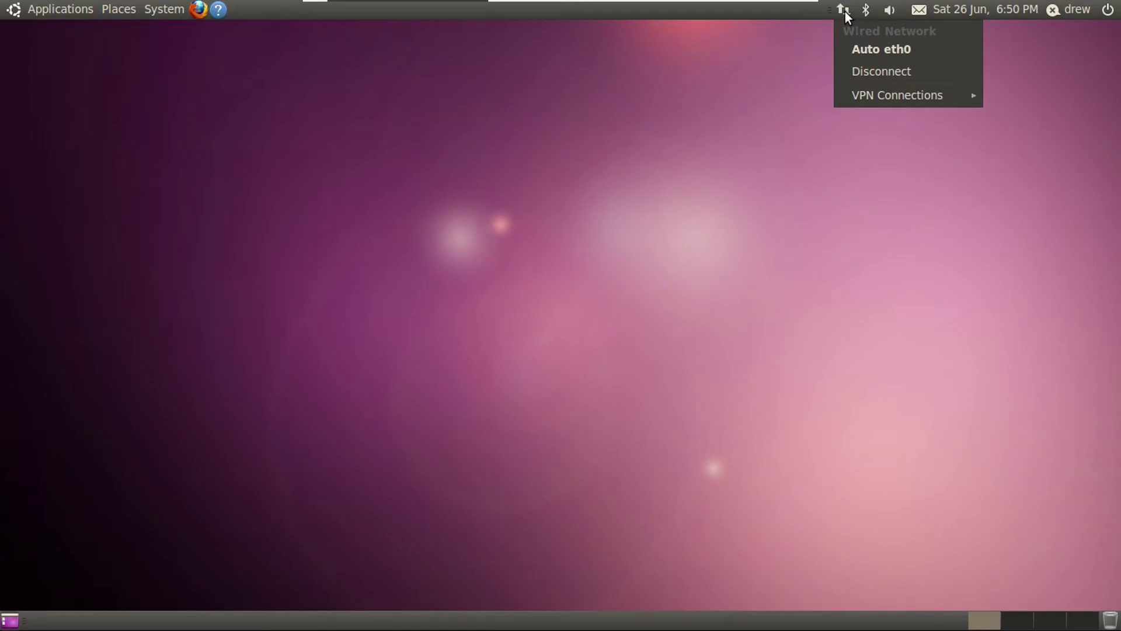
{"action": "left_click", "coordinate": [844, 10]}
{"action": "left_click", "coordinate": [60, 10]}
{"action": "mouse_move", "coordinate": [164, 9]}
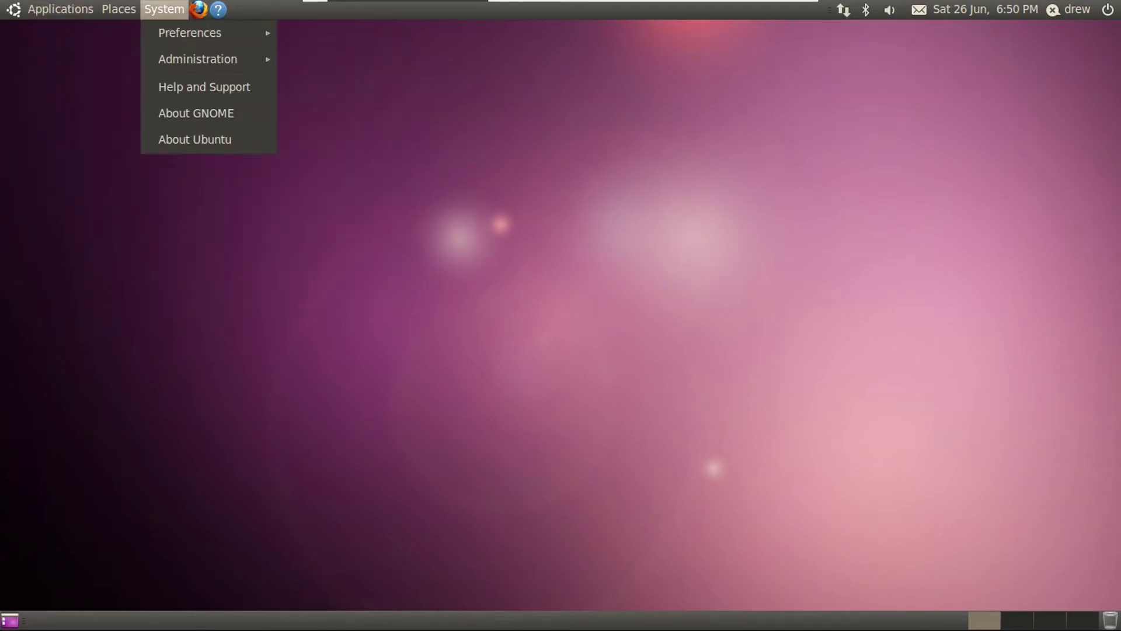
{"action": "mouse_move", "coordinate": [187, 32]}
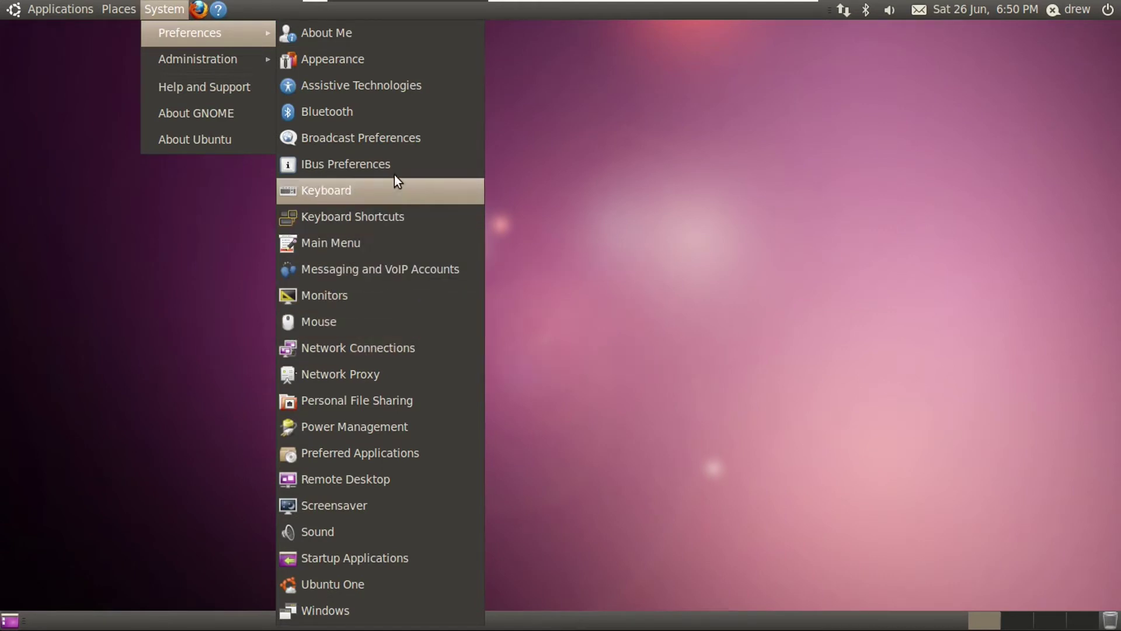
Step: Open Appearance Preferences, apply the Radiance theme, and reposition the window
{"action": "left_click", "coordinate": [331, 64]}
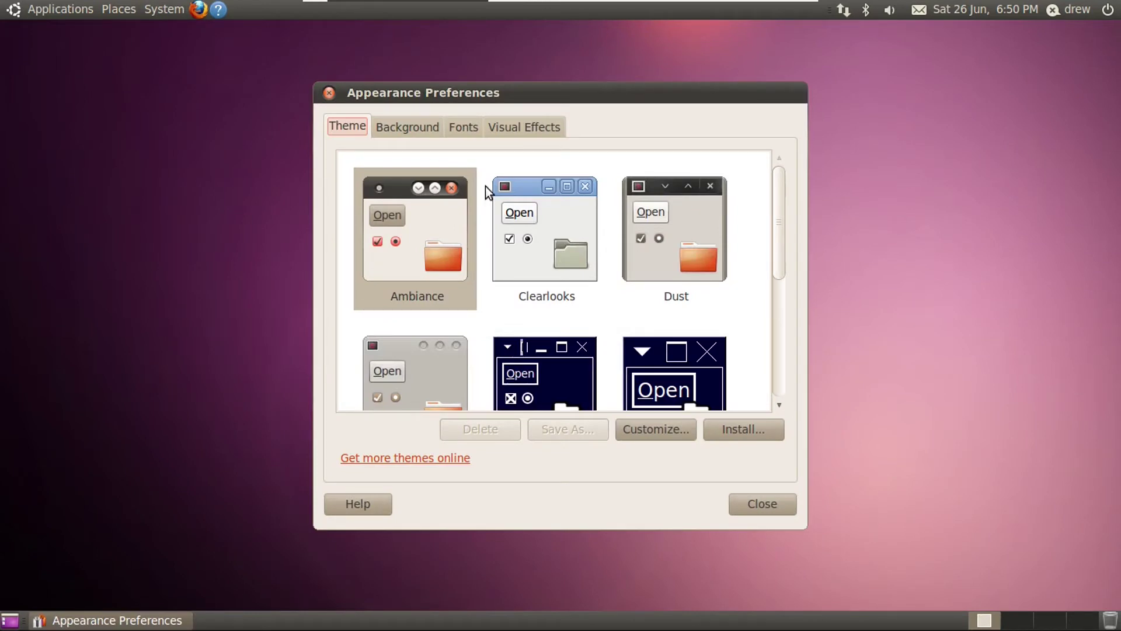
{"action": "scroll", "coordinate": [479, 230], "scroll_direction": "down", "scroll_amount": 5}
{"action": "scroll", "coordinate": [479, 230], "scroll_direction": "up", "scroll_amount": 5}
{"action": "scroll", "coordinate": [478, 230], "scroll_direction": "down", "scroll_amount": 5}
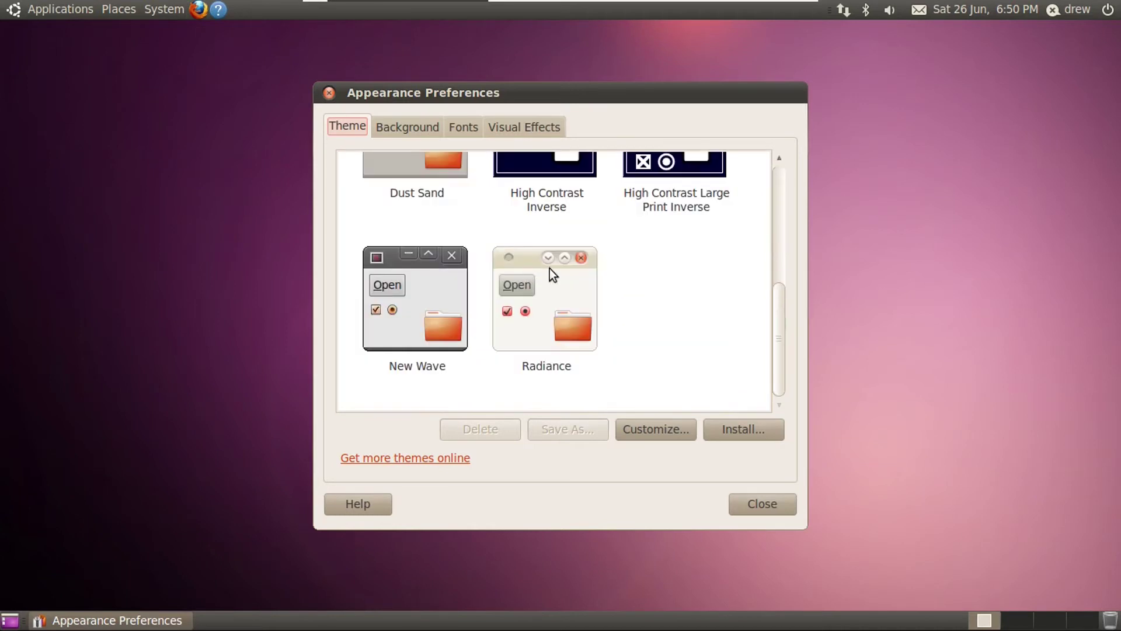
{"action": "left_click", "coordinate": [550, 271]}
{"action": "mouse_move", "coordinate": [430, 82]}
{"action": "left_mouse_down"}
{"action": "mouse_move", "coordinate": [393, 73]}
{"action": "mouse_move", "coordinate": [417, 90]}
{"action": "left_mouse_up"}
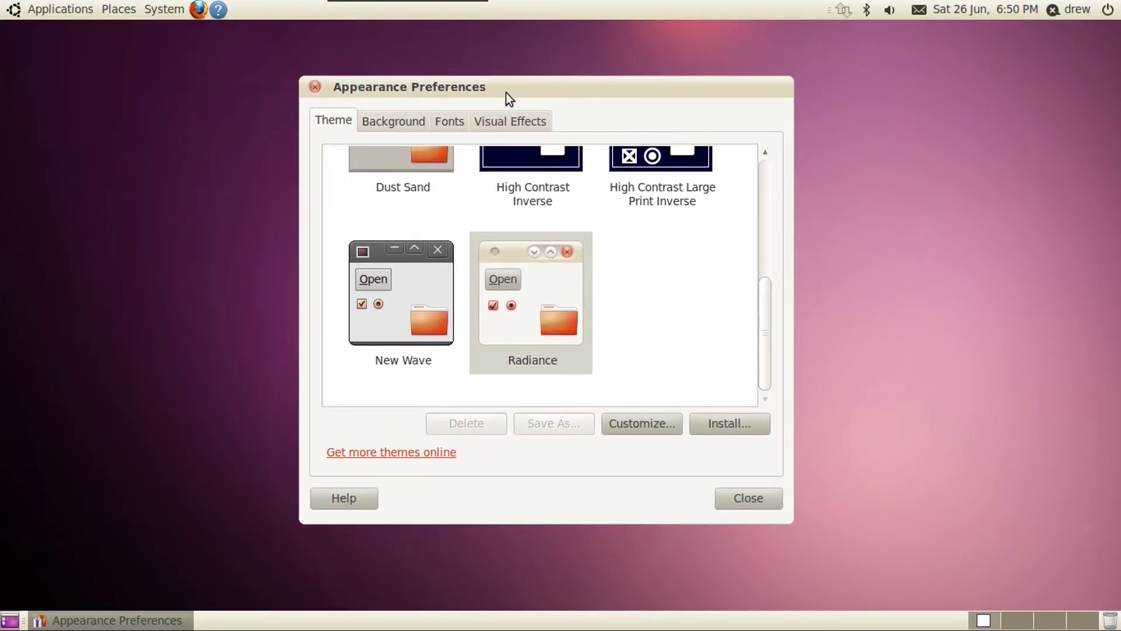
{"action": "scroll", "coordinate": [614, 299], "scroll_direction": "up", "scroll_amount": 5}
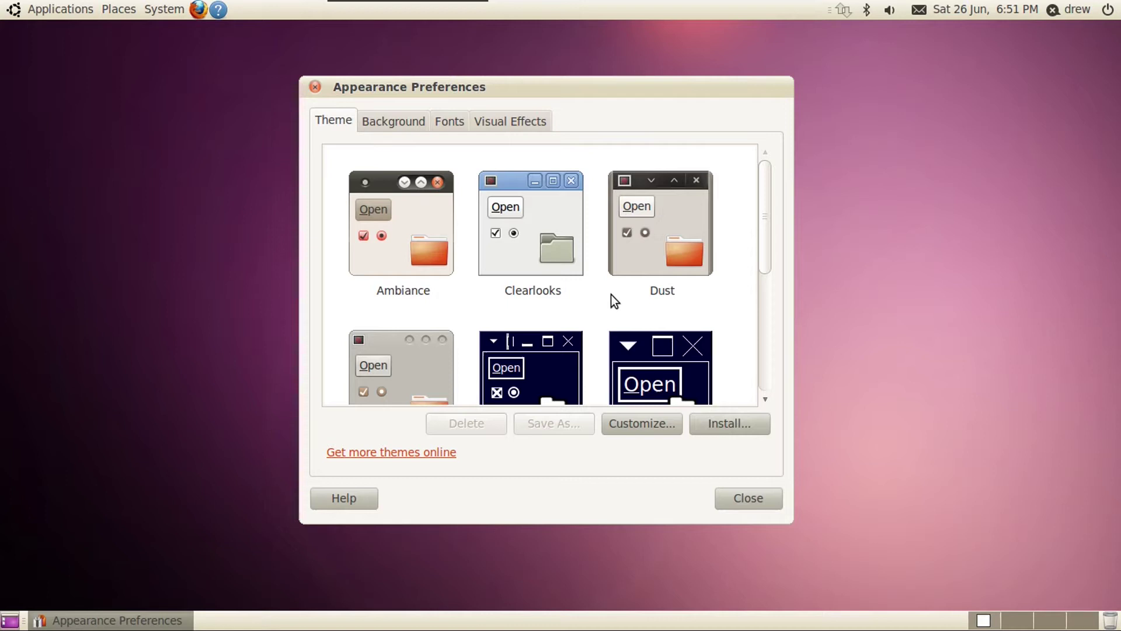
{"action": "left_click_drag", "start_coordinate": [581, 89], "coordinate": [587, 86]}
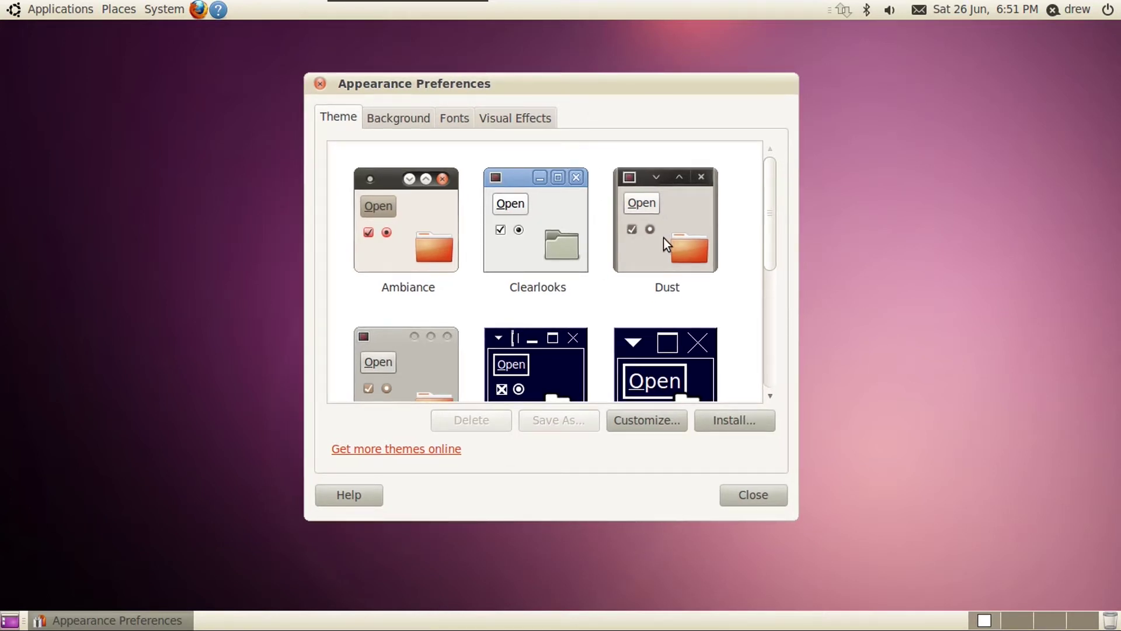
Step: Try the Ambiance, Dust Sand, New Wave and Dust themes, then return to Ambiance
{"action": "left_click", "coordinate": [398, 237]}
{"action": "scroll", "coordinate": [518, 235], "scroll_direction": "down", "scroll_amount": 3}
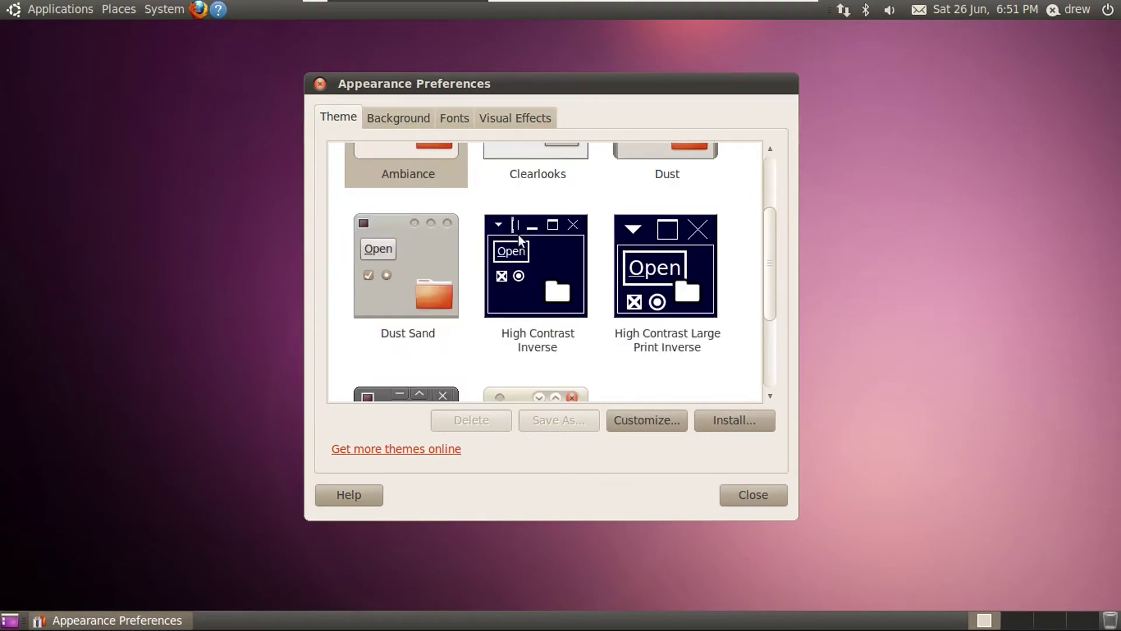
{"action": "left_click", "coordinate": [406, 265]}
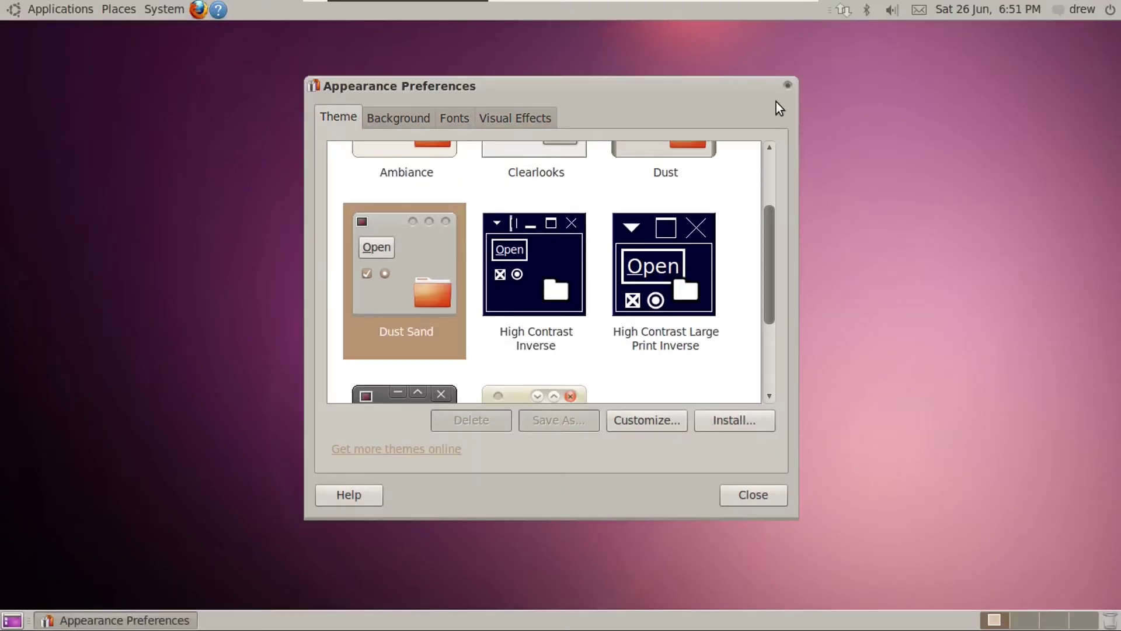
{"action": "key", "text": "Down"}
{"action": "scroll", "coordinate": [693, 146], "scroll_direction": "up", "scroll_amount": 8}
{"action": "left_click", "coordinate": [693, 146]}
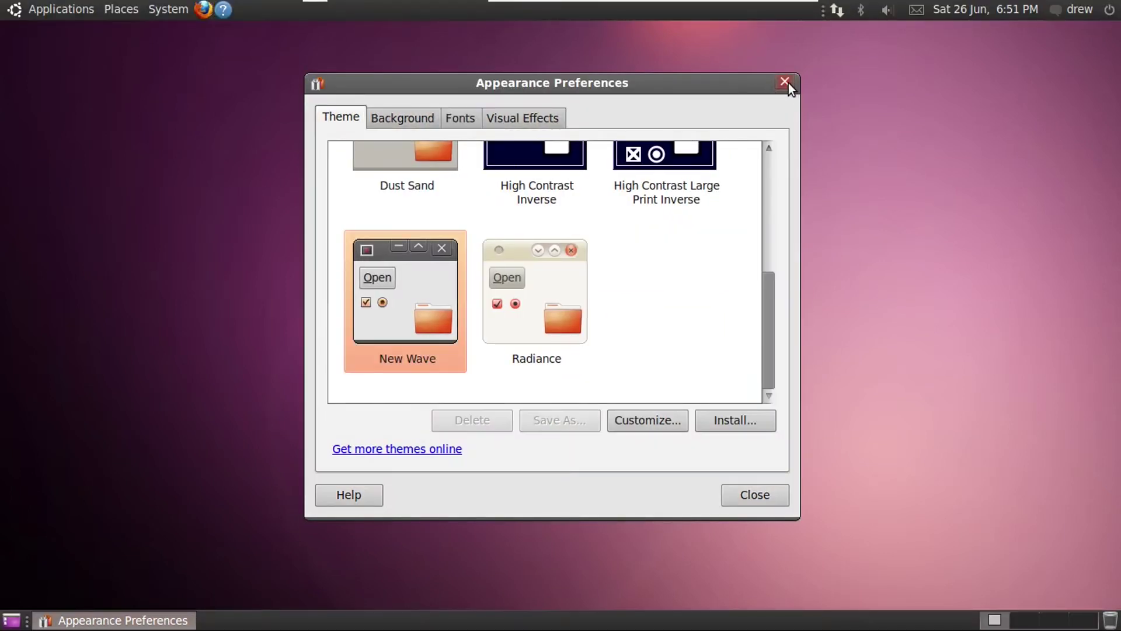
{"action": "scroll", "coordinate": [560, 260], "scroll_direction": "up", "scroll_amount": 8}
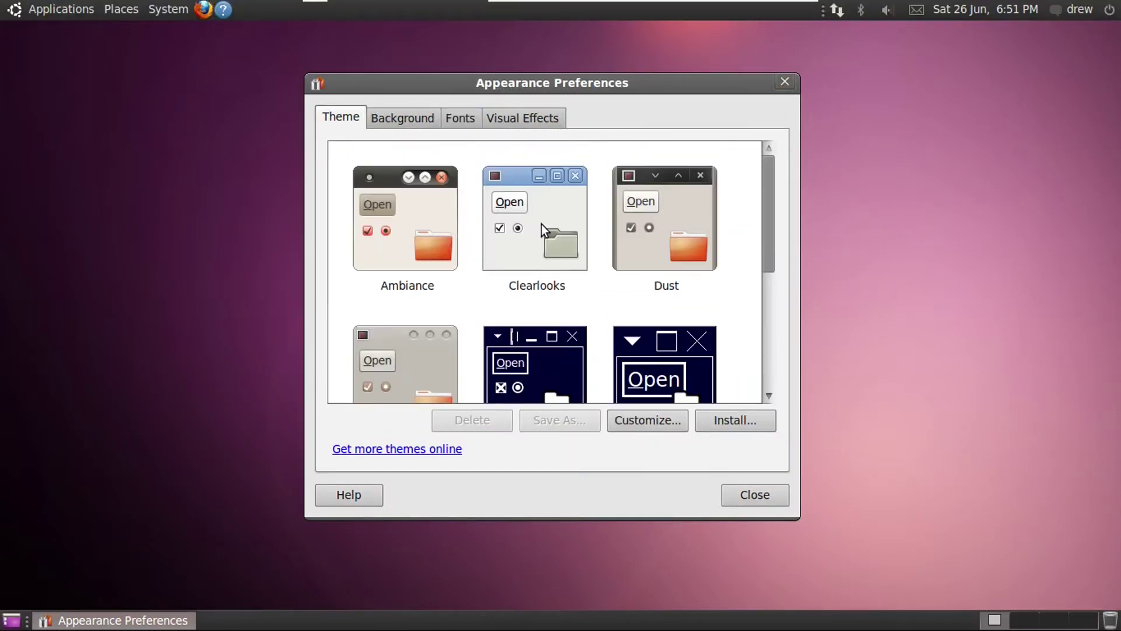
{"action": "left_click", "coordinate": [425, 219]}
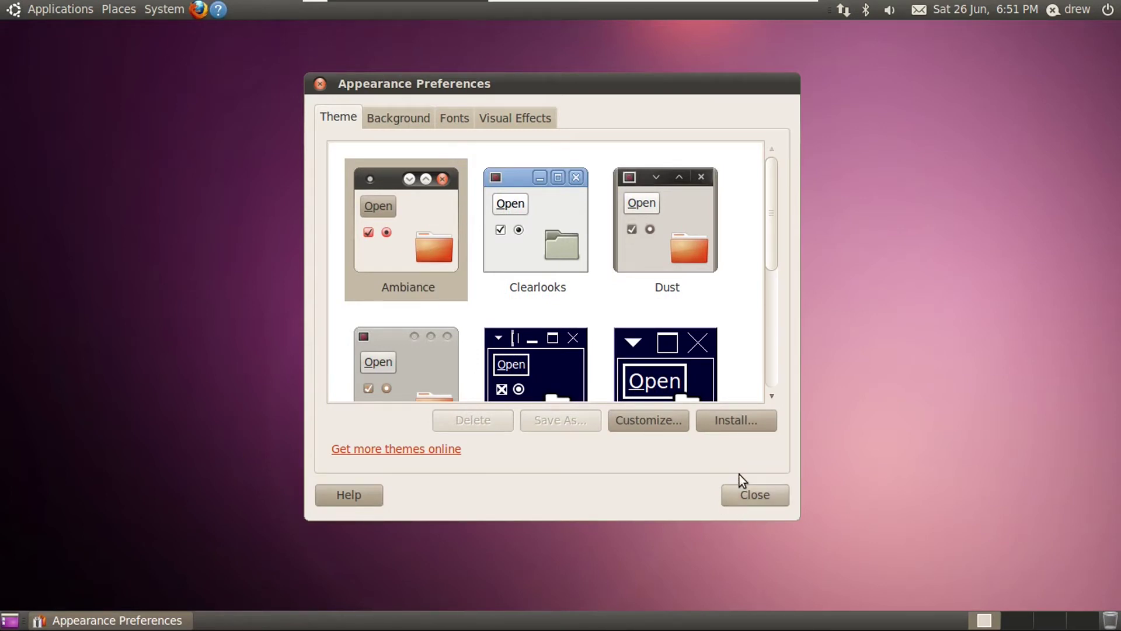
{"action": "left_click", "coordinate": [646, 423]}
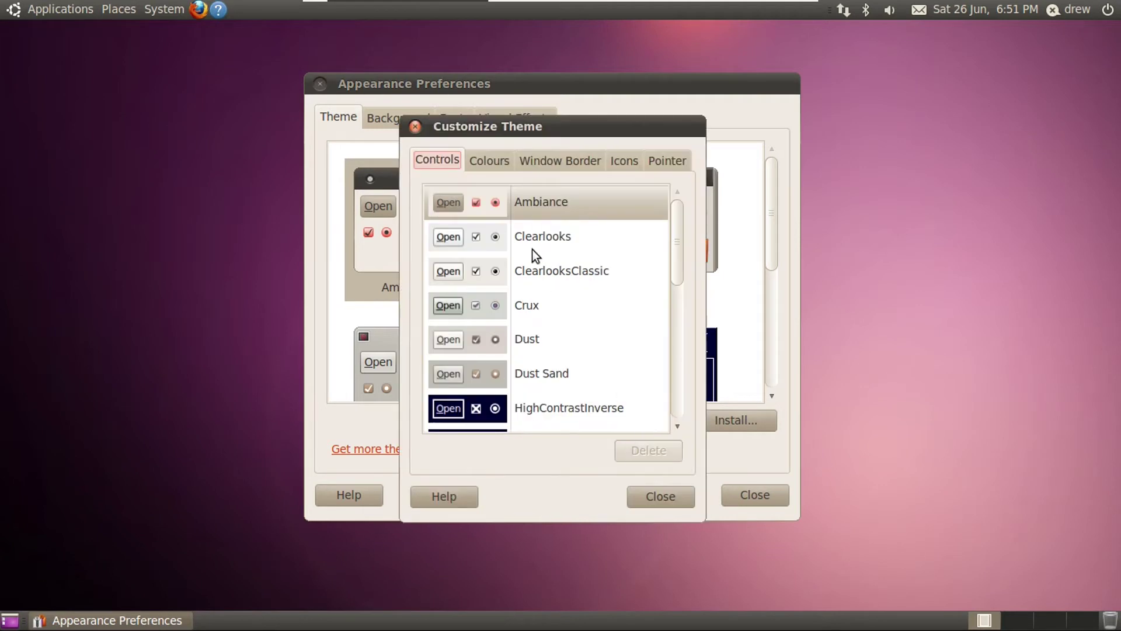
{"action": "left_click", "coordinate": [415, 120]}
{"action": "left_click", "coordinate": [392, 120]}
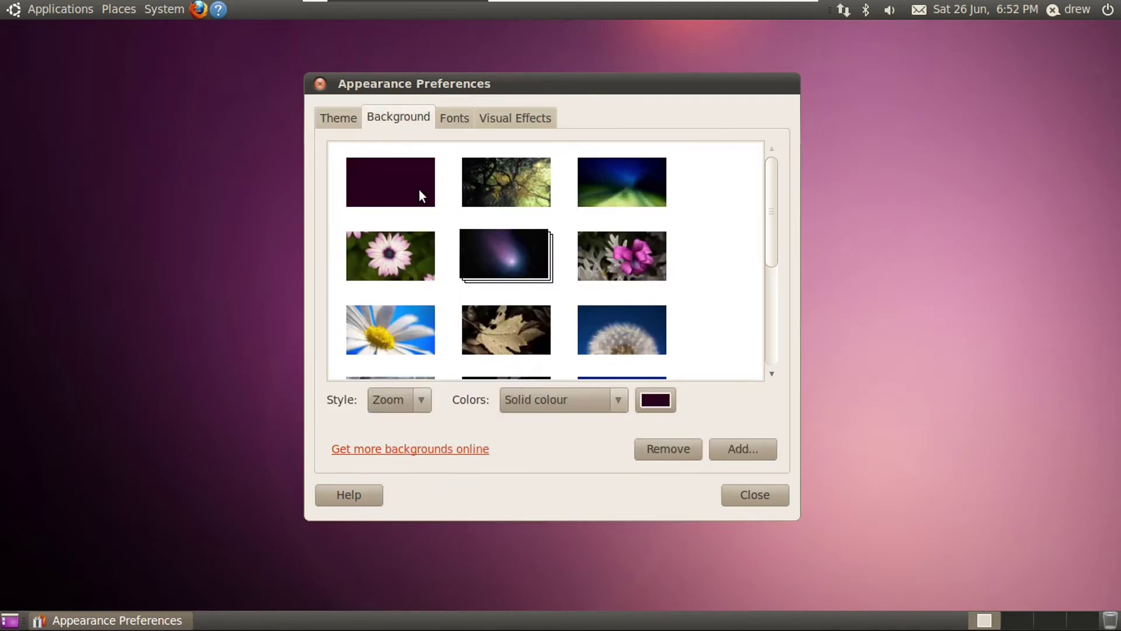
{"action": "left_click", "coordinate": [395, 176]}
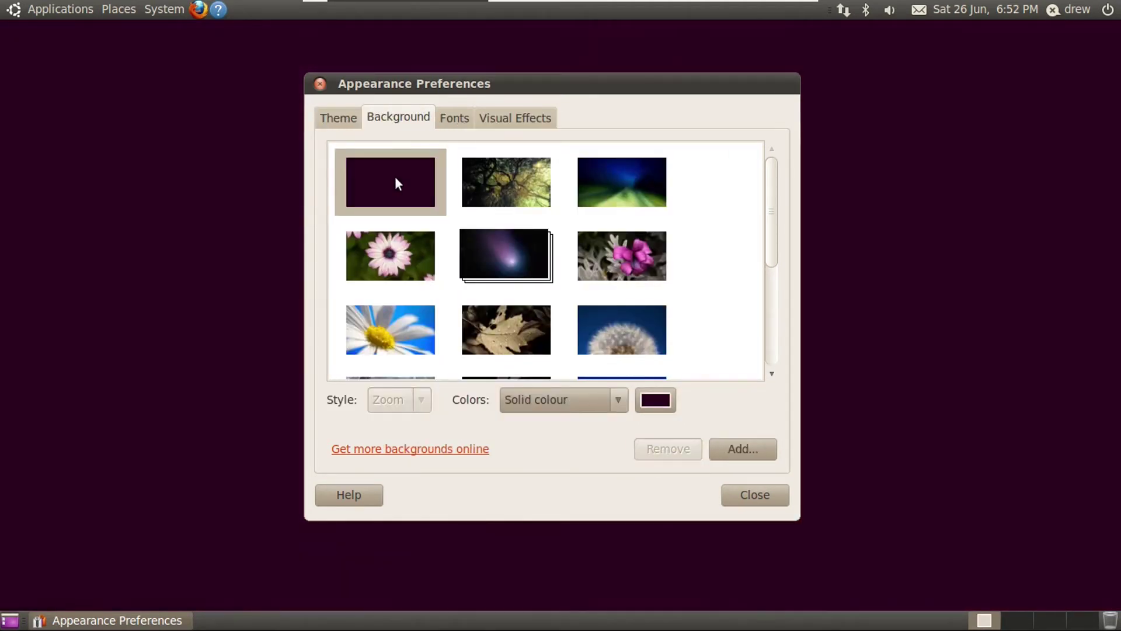
{"action": "mouse_move", "coordinate": [673, 90]}
{"action": "left_mouse_down"}
{"action": "mouse_move", "coordinate": [850, 441]}
{"action": "mouse_move", "coordinate": [665, 113]}
{"action": "mouse_move", "coordinate": [680, 97]}
{"action": "left_mouse_up"}
{"action": "scroll", "coordinate": [724, 173], "scroll_direction": "down", "scroll_amount": 5}
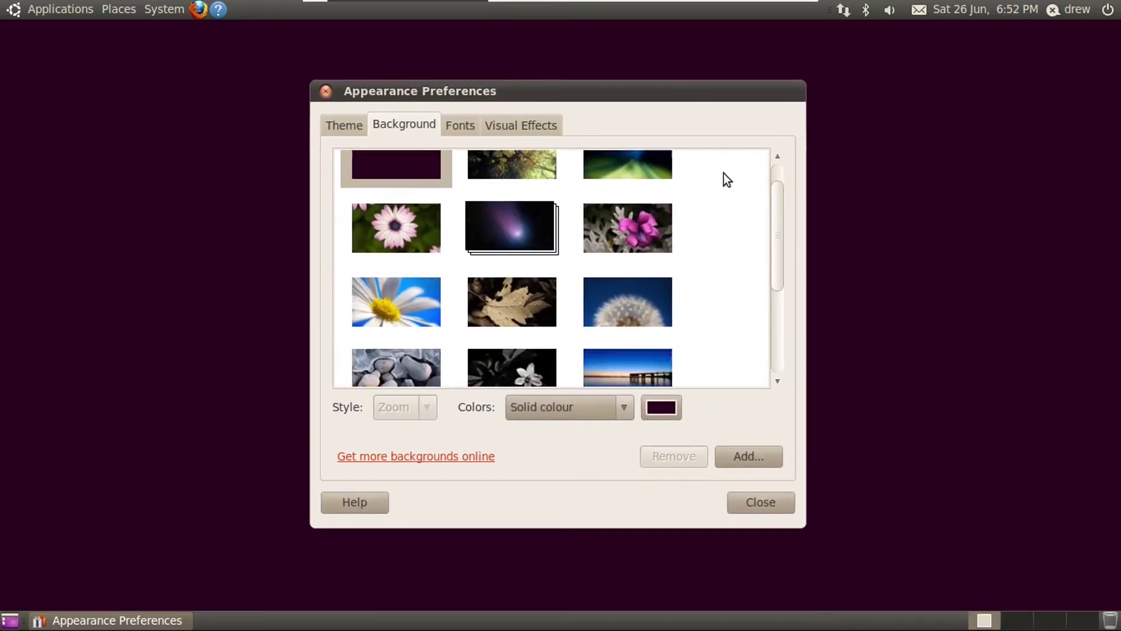
{"action": "scroll", "coordinate": [724, 173], "scroll_direction": "up", "scroll_amount": 5}
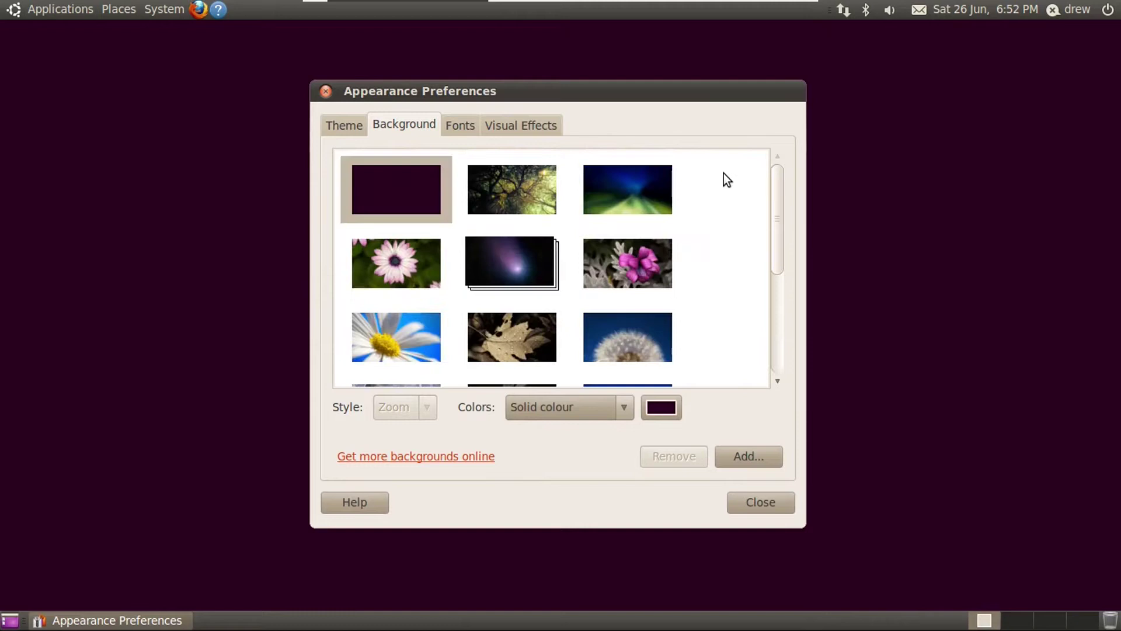
{"action": "left_click", "coordinate": [524, 300]}
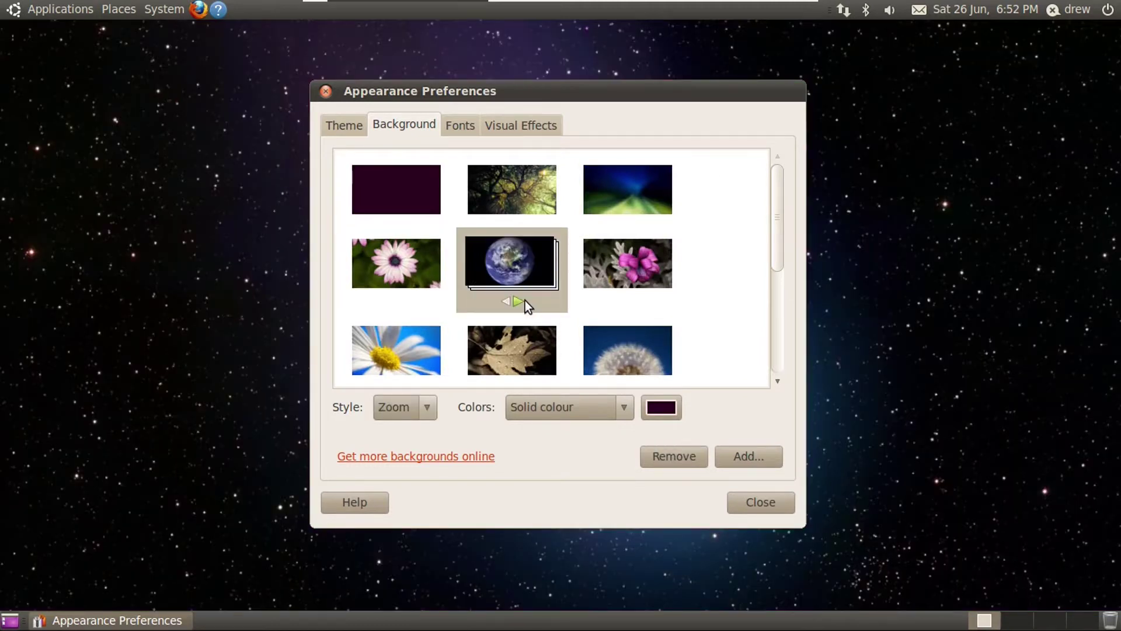
{"action": "scroll", "coordinate": [647, 227], "scroll_direction": "down", "scroll_amount": 7}
{"action": "left_click", "coordinate": [647, 227]}
{"action": "scroll", "coordinate": [647, 227], "scroll_direction": "up", "scroll_amount": 2}
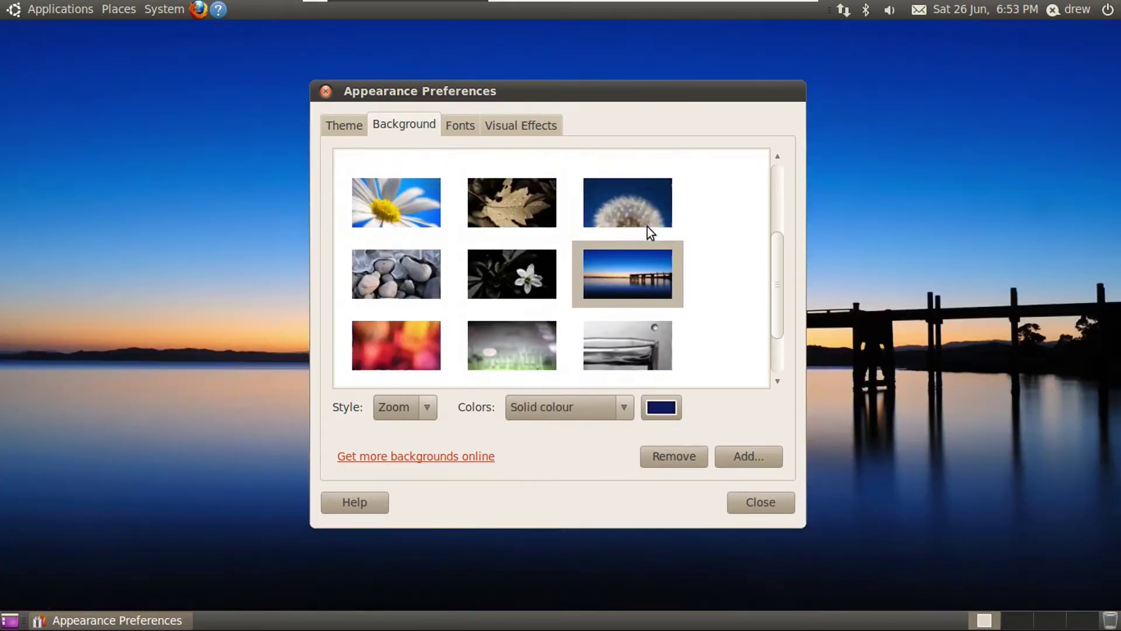
{"action": "scroll", "coordinate": [647, 226], "scroll_direction": "down", "scroll_amount": 1}
{"action": "scroll", "coordinate": [647, 227], "scroll_direction": "down", "scroll_amount": 1}
{"action": "left_click", "coordinate": [433, 330]}
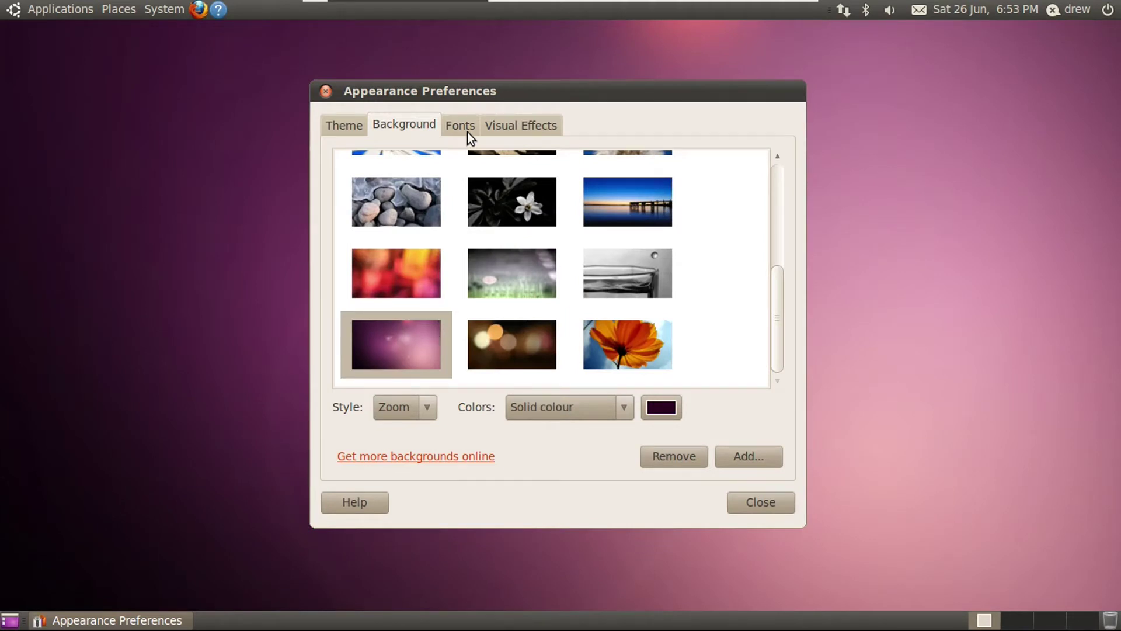
{"action": "left_click", "coordinate": [661, 407]}
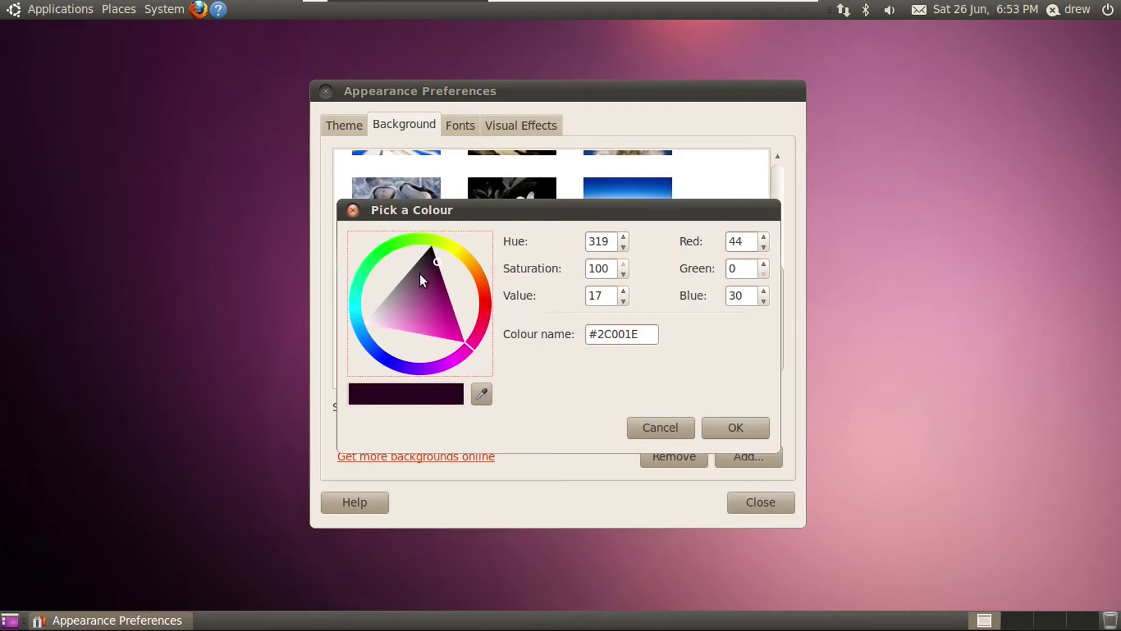
{"action": "left_click", "coordinate": [659, 427]}
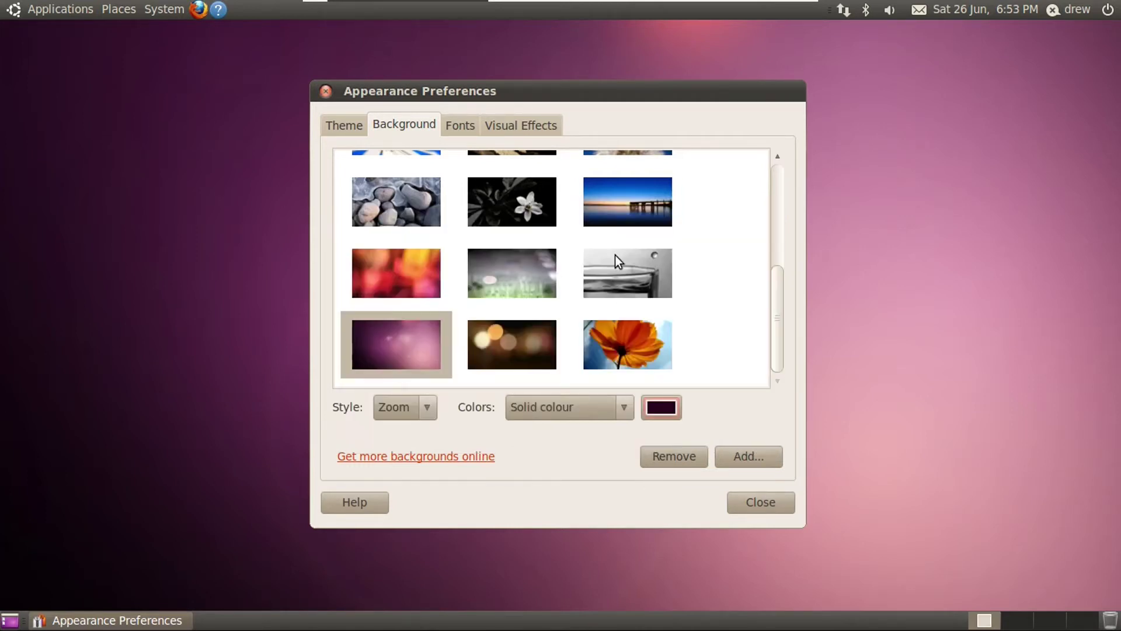
{"action": "scroll", "coordinate": [503, 128], "scroll_direction": "down", "scroll_amount": 2}
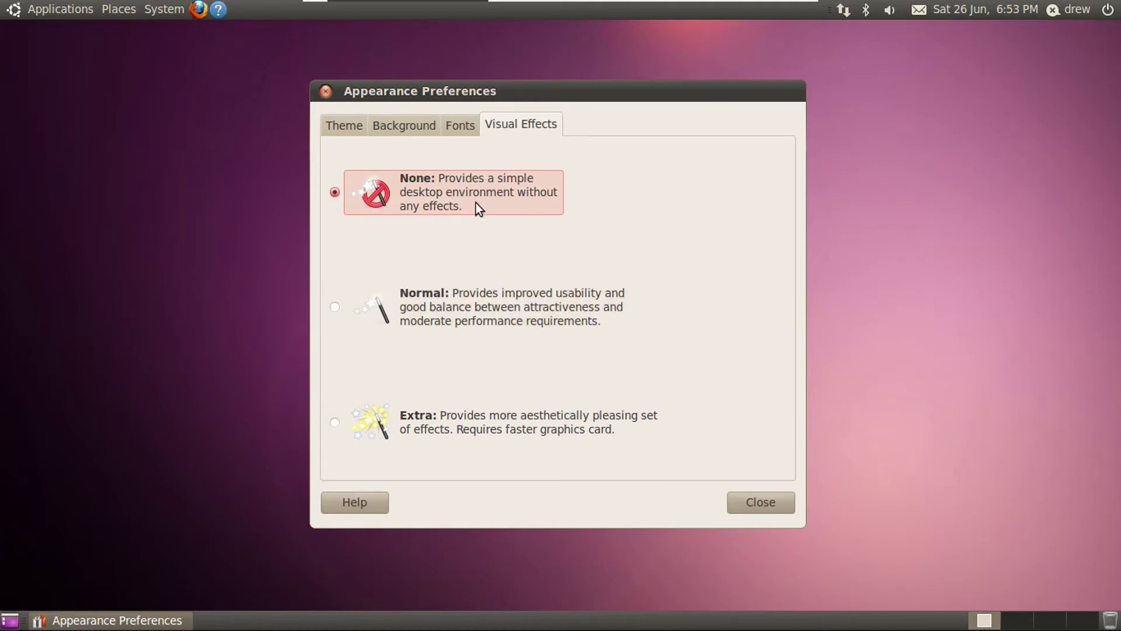
{"action": "scroll", "coordinate": [461, 122], "scroll_direction": "up", "scroll_amount": 1}
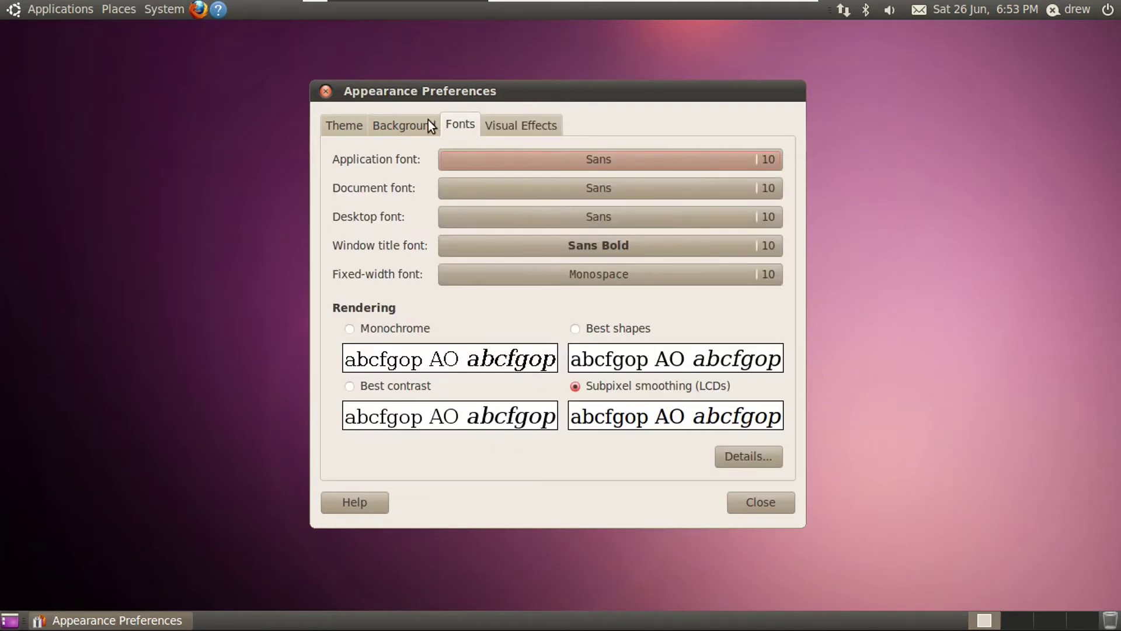
{"action": "scroll", "coordinate": [428, 122], "scroll_direction": "up", "scroll_amount": 2}
{"action": "left_click", "coordinate": [651, 425]}
Step: Browse the Customize Theme colour, window border and icon theme options
{"action": "scroll", "coordinate": [605, 261], "scroll_direction": "down", "scroll_amount": 5}
{"action": "scroll", "coordinate": [600, 253], "scroll_direction": "up", "scroll_amount": 5}
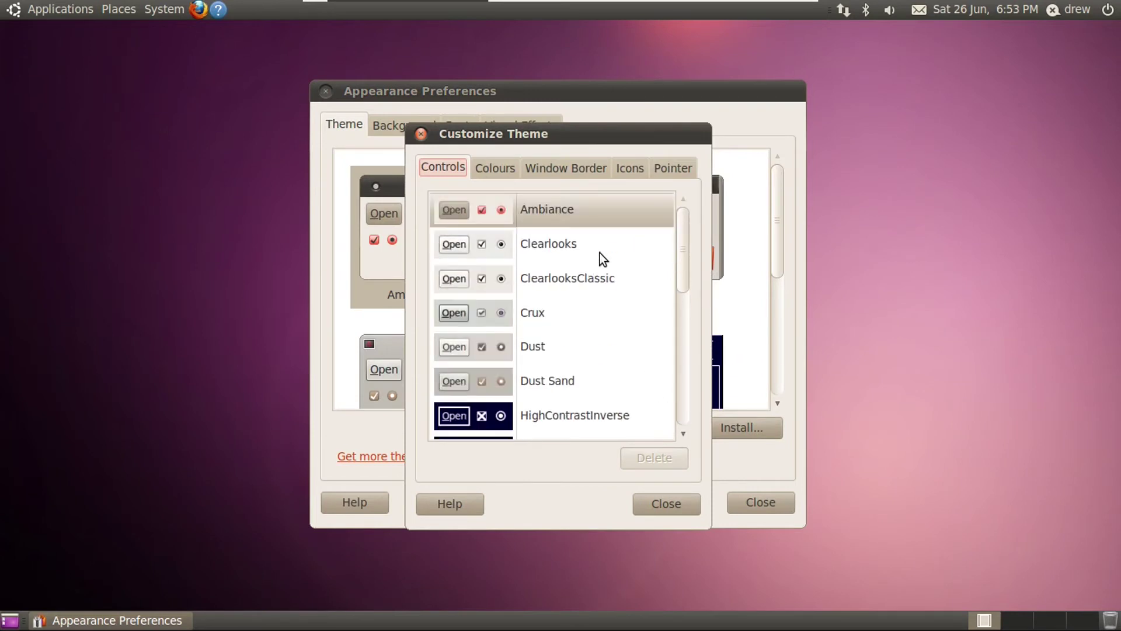
{"action": "left_click", "coordinate": [485, 166]}
{"action": "left_click", "coordinate": [543, 168]}
{"action": "scroll", "coordinate": [570, 275], "scroll_direction": "down", "scroll_amount": 5}
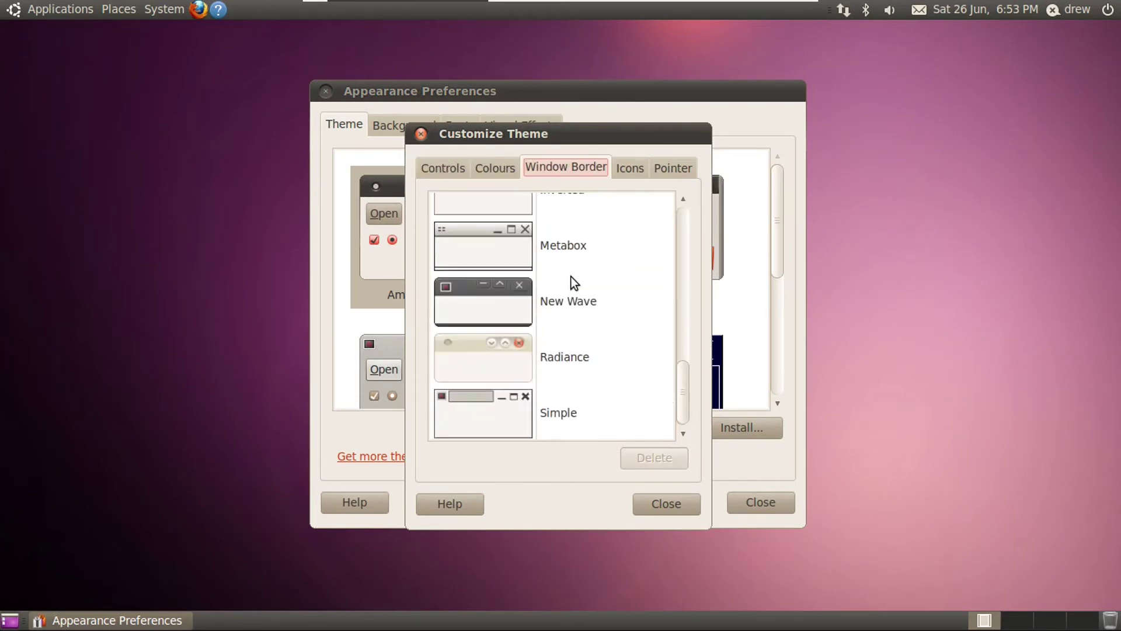
{"action": "scroll", "coordinate": [570, 275], "scroll_direction": "up", "scroll_amount": 5}
{"action": "left_click", "coordinate": [629, 166]}
{"action": "scroll", "coordinate": [626, 243], "scroll_direction": "down", "scroll_amount": 5}
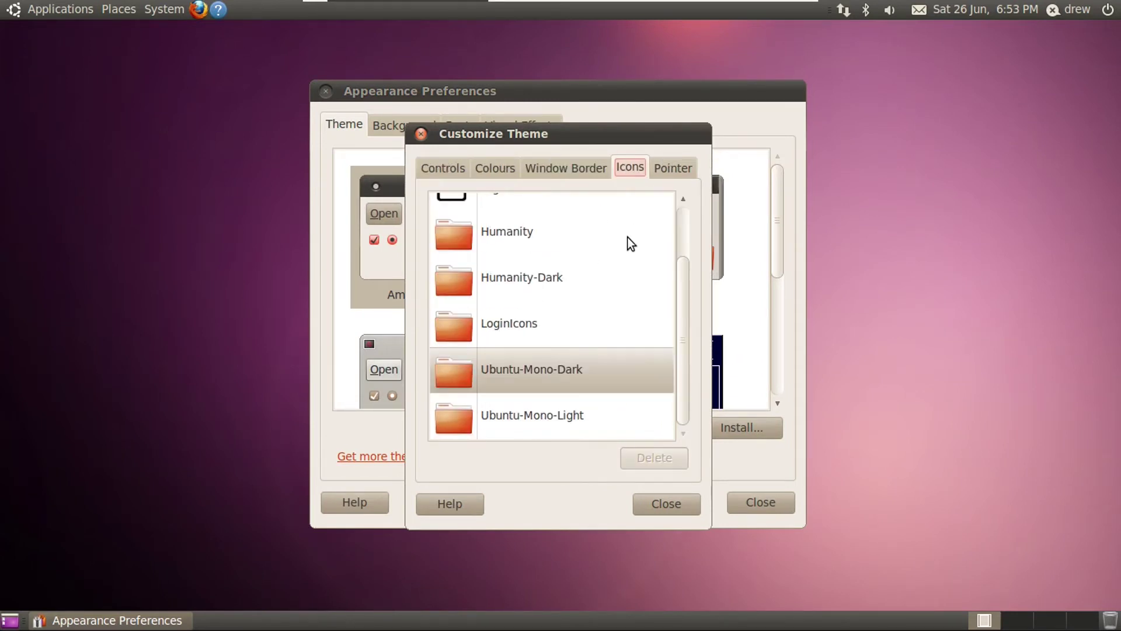
{"action": "scroll", "coordinate": [528, 278], "scroll_direction": "up", "scroll_amount": 5}
{"action": "scroll", "coordinate": [561, 310], "scroll_direction": "down", "scroll_amount": 5}
{"action": "scroll", "coordinate": [563, 309], "scroll_direction": "up", "scroll_amount": 5}
{"action": "scroll", "coordinate": [559, 304], "scroll_direction": "down", "scroll_amount": 3}
{"action": "scroll", "coordinate": [534, 248], "scroll_direction": "up", "scroll_amount": 3}
{"action": "scroll", "coordinate": [558, 239], "scroll_direction": "down", "scroll_amount": 3}
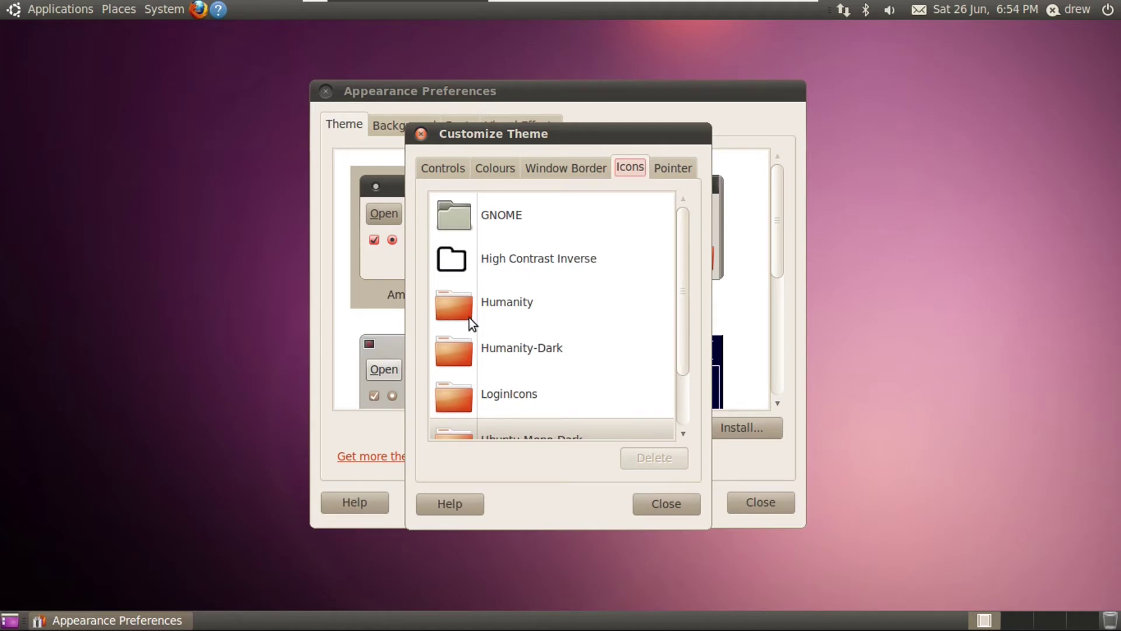
Step: Review the available pointer themes and close Customize Theme
{"action": "left_click", "coordinate": [668, 170]}
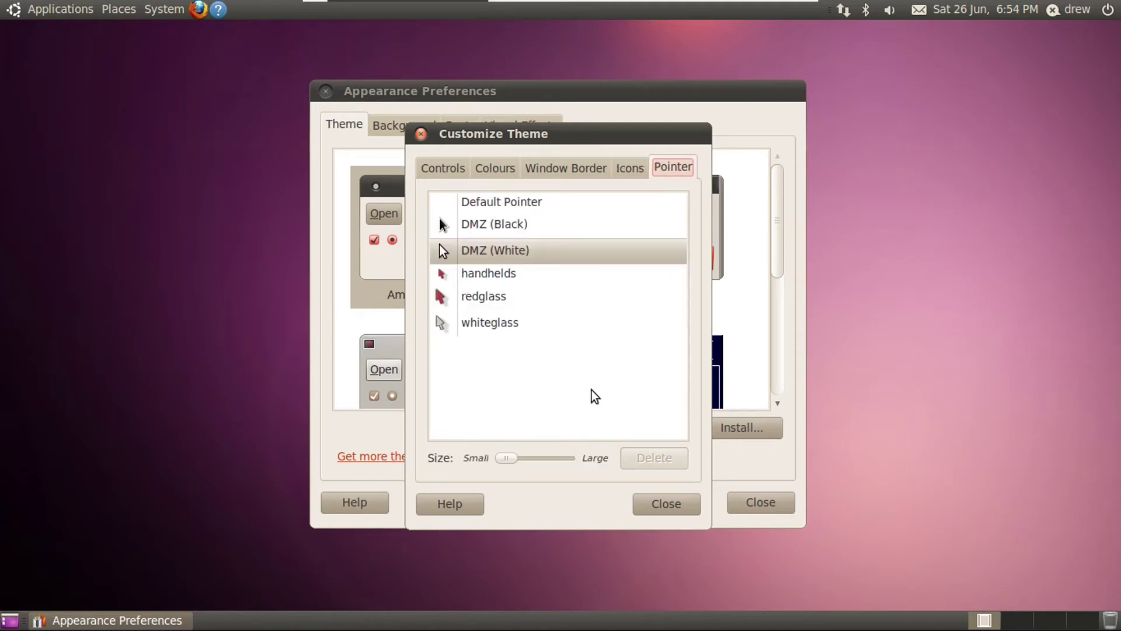
{"action": "left_click", "coordinate": [499, 244]}
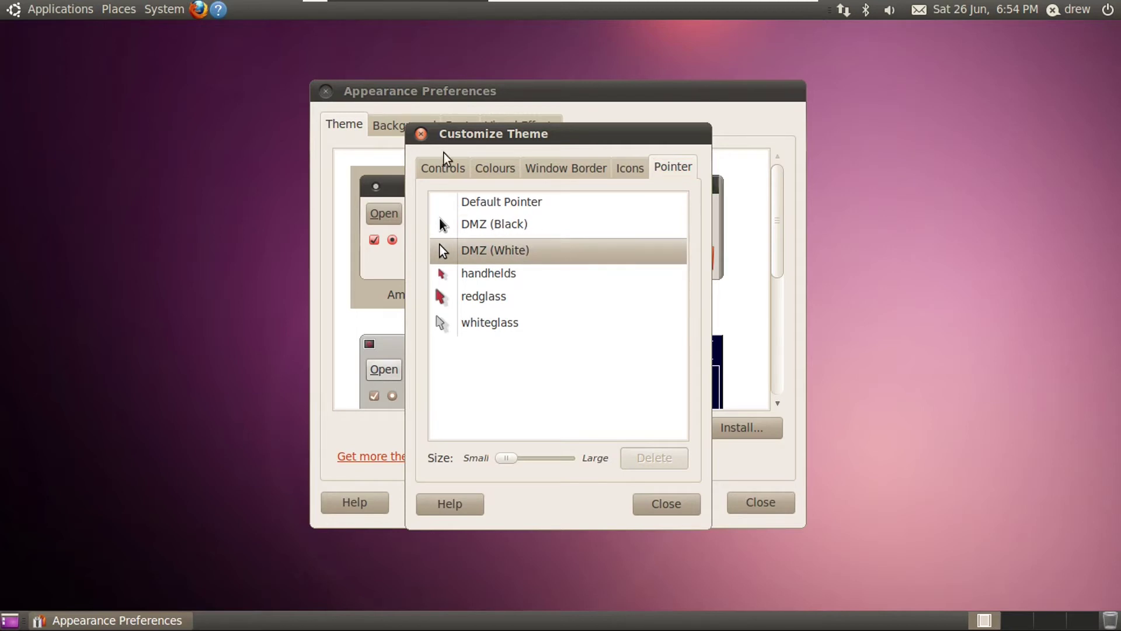
{"action": "left_click", "coordinate": [421, 133]}
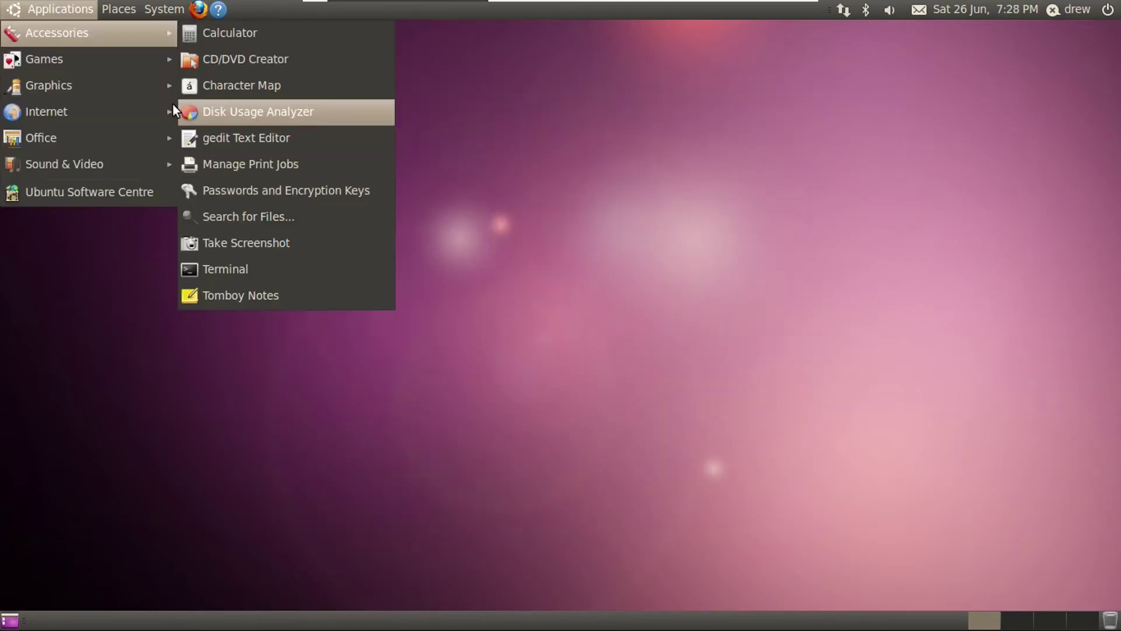
Step: Launch F-Spot Photo Manager from Applications > Graphics
{"action": "mouse_move", "coordinate": [116, 32]}
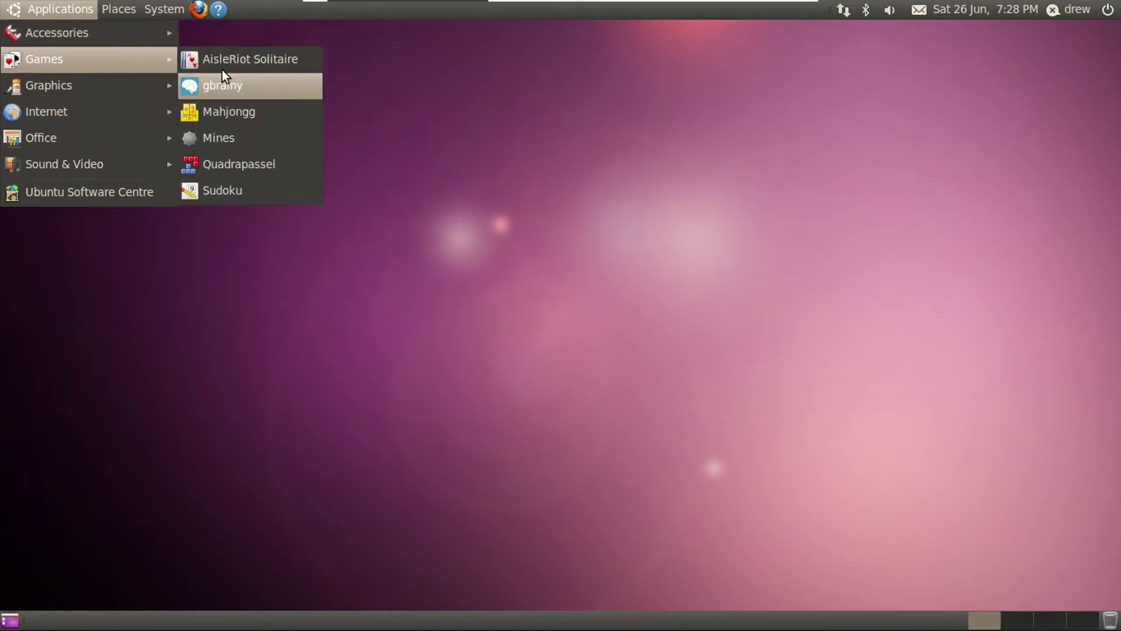
{"action": "mouse_move", "coordinate": [121, 83]}
{"action": "left_click", "coordinate": [232, 89]}
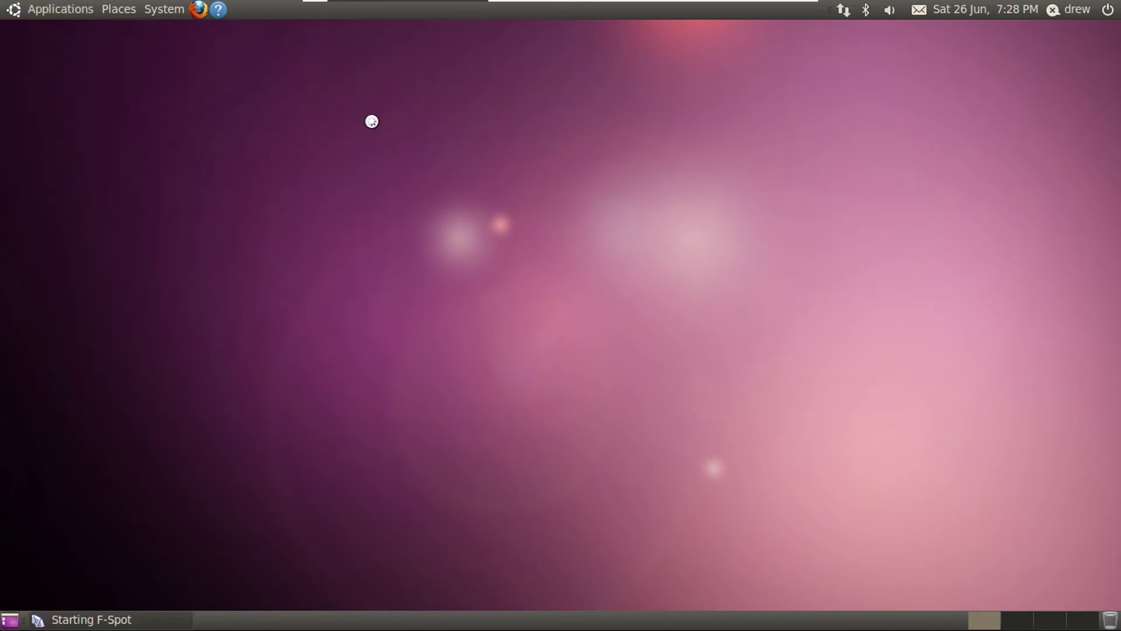
Step: Choose Select Folder as the import source, close the chooser, and cancel the import
{"action": "left_click", "coordinate": [169, 58]}
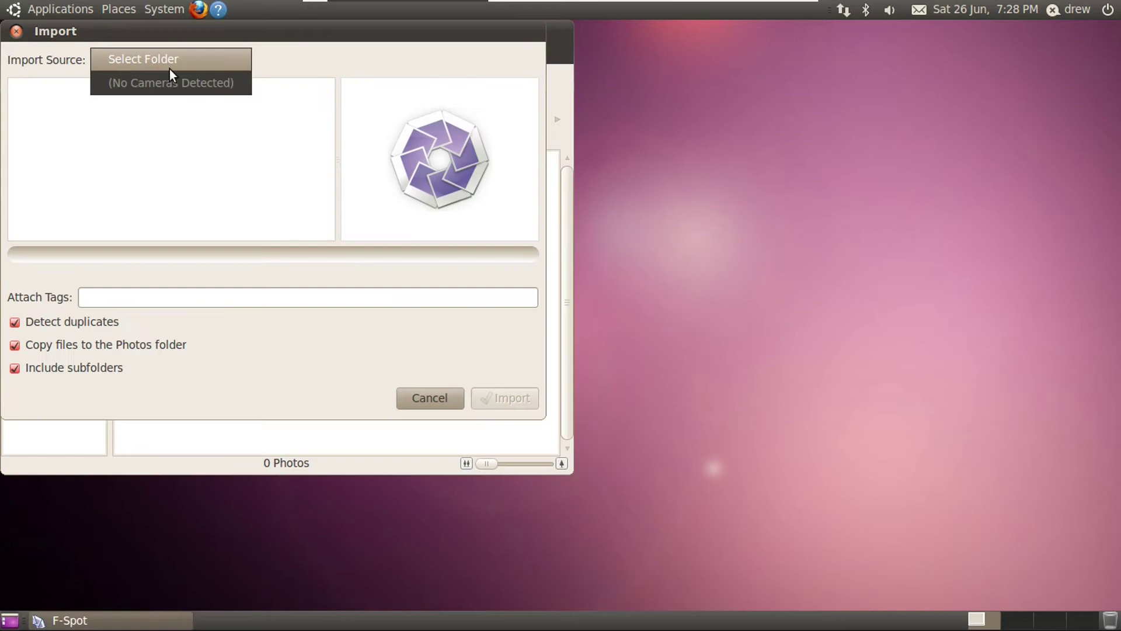
{"action": "left_click", "coordinate": [167, 55]}
{"action": "key", "text": "Escape"}
{"action": "left_click", "coordinate": [436, 409]}
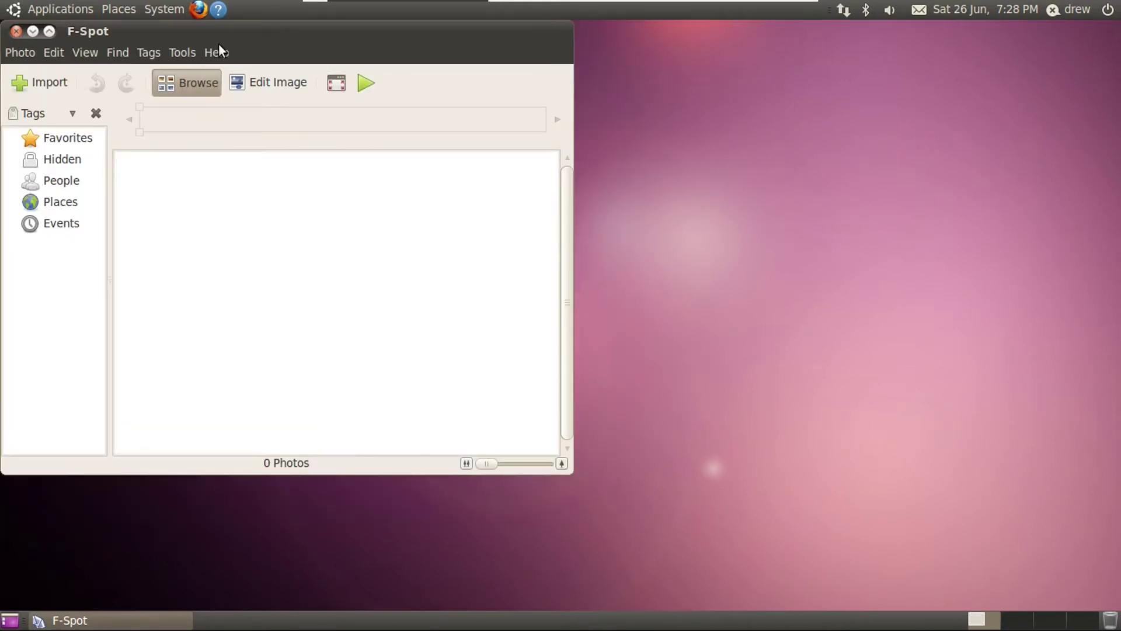
Step: Close F-Spot, launch Firefox, and check its version under Help > About Firefox
{"action": "left_click", "coordinate": [16, 31]}
{"action": "left_click", "coordinate": [60, 9]}
{"action": "mouse_move", "coordinate": [51, 110]}
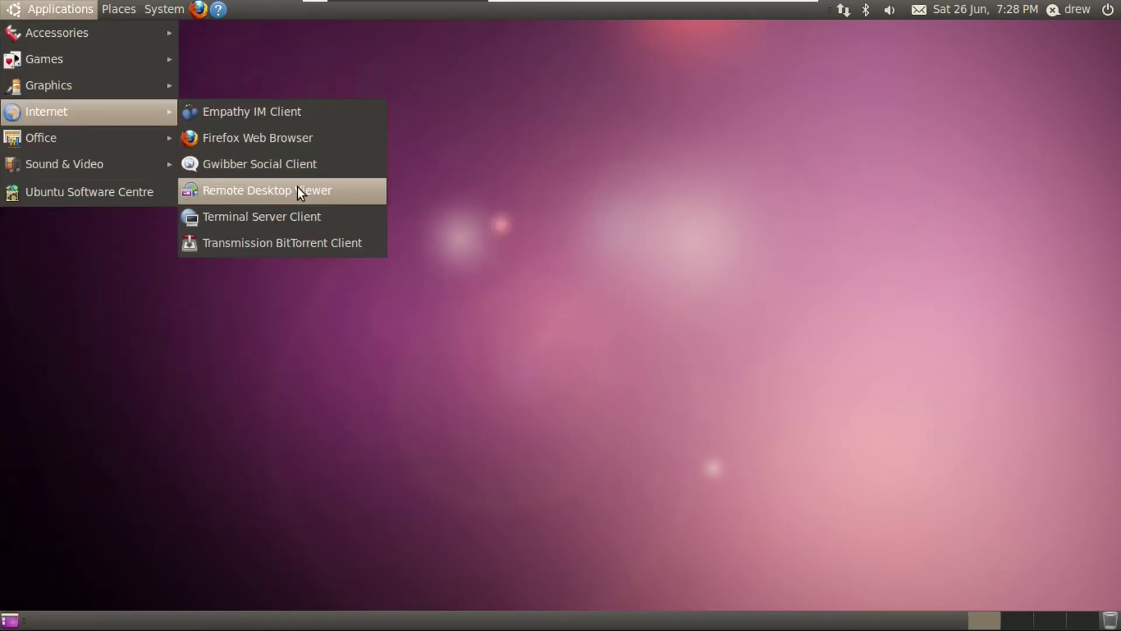
{"action": "left_click", "coordinate": [257, 141]}
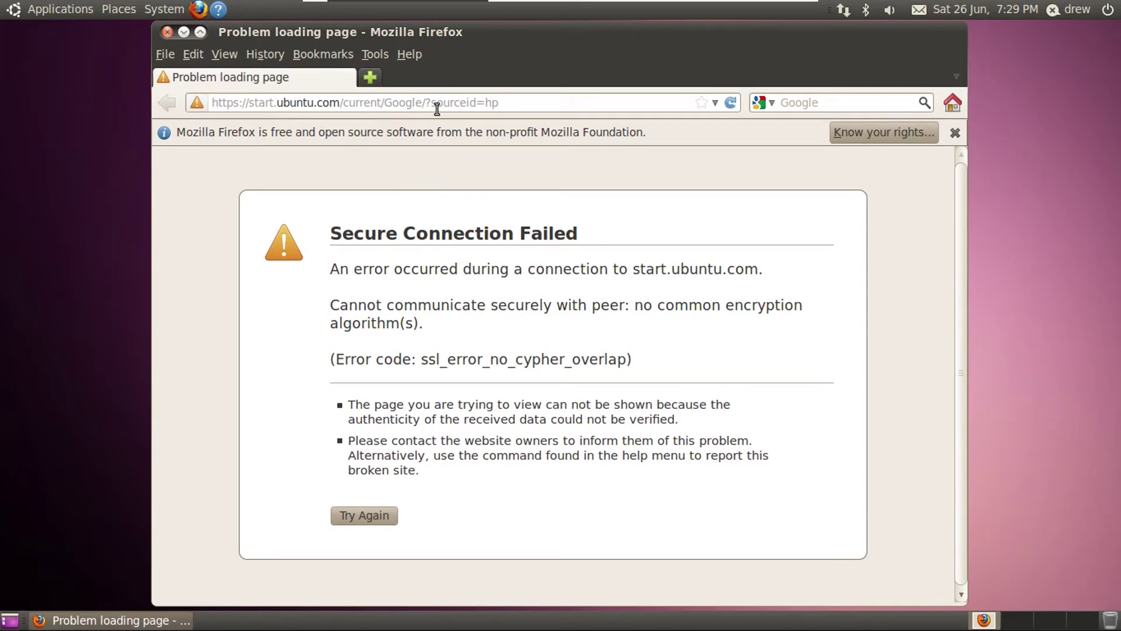
{"action": "left_click", "coordinate": [402, 52]}
{"action": "left_click", "coordinate": [418, 236]}
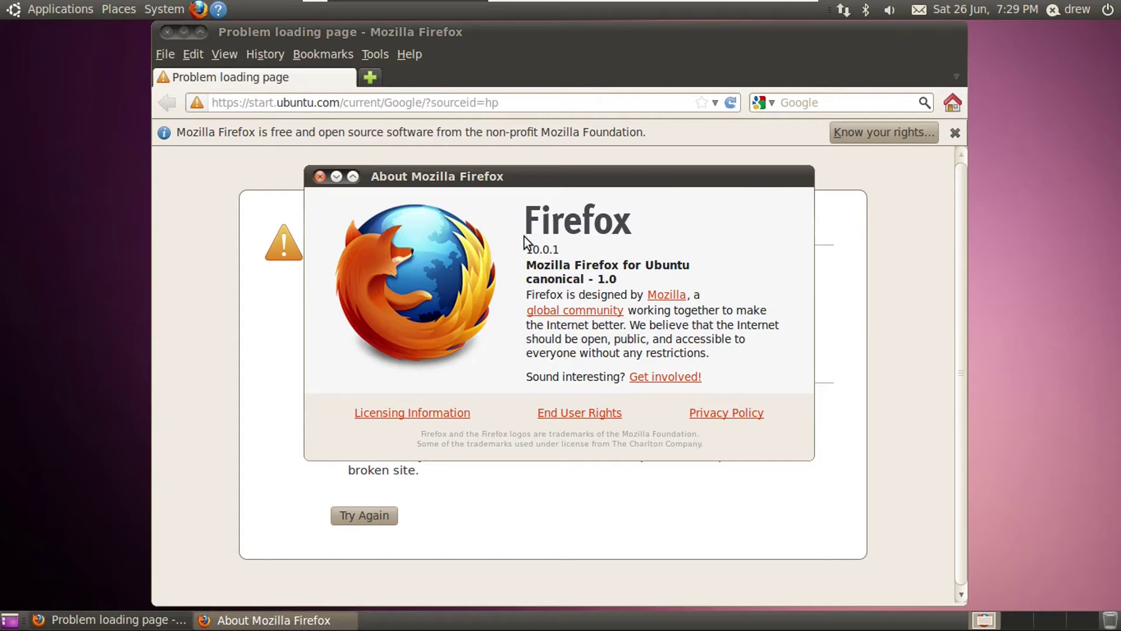
{"action": "key", "text": "Escape"}
Step: Visit youtube.com/ and then ubuntu.com, which ends in a Secure Connection Failed error
{"action": "key", "text": "alt+F10"}
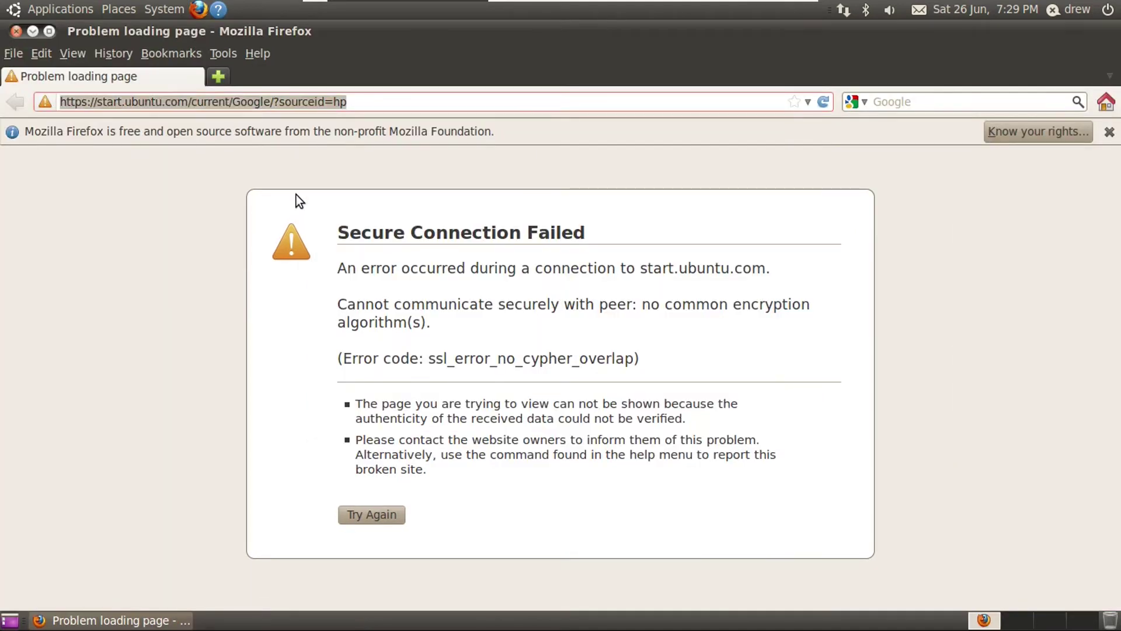
{"action": "type", "text": "youtube.com/"}
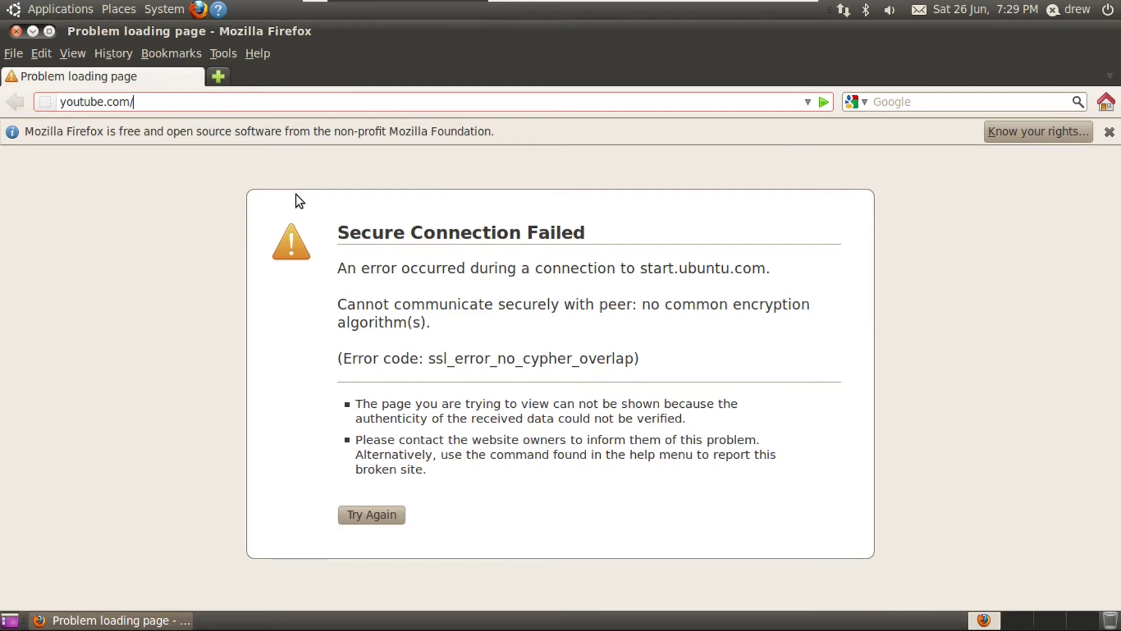
{"action": "key", "text": "Return"}
{"action": "key", "text": "ctrl+l"}
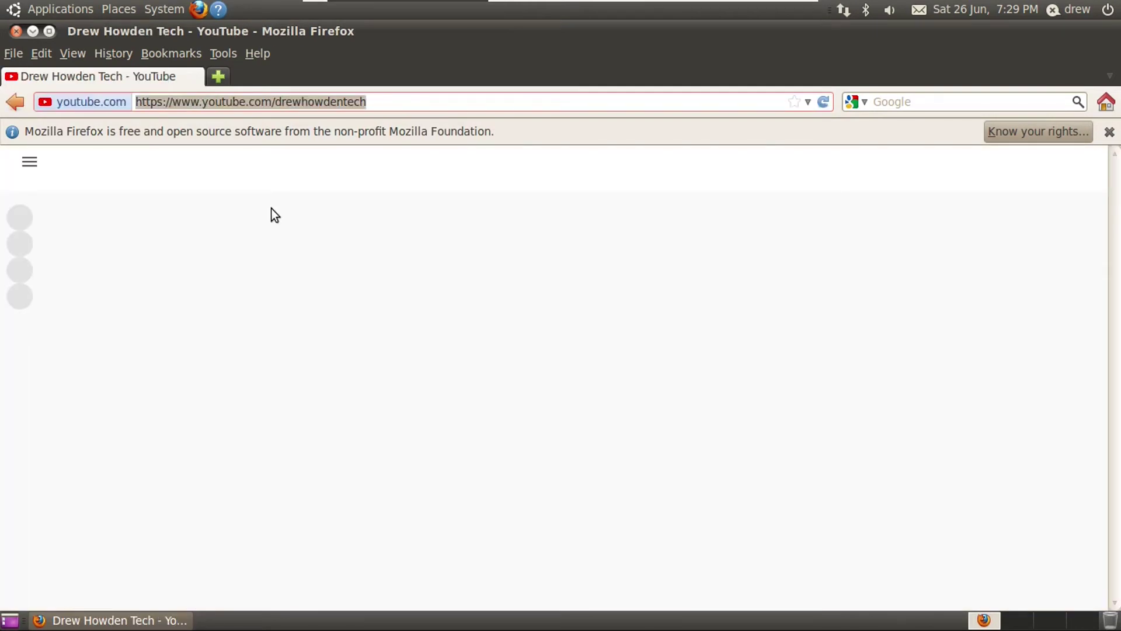
{"action": "type", "text": "ubuntu.com"}
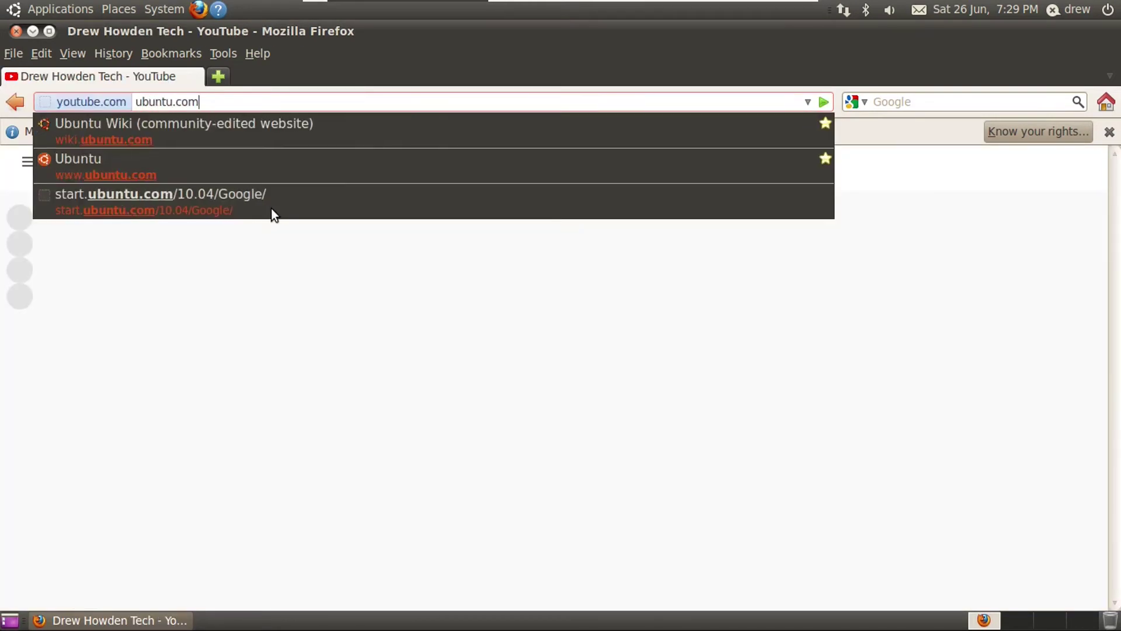
{"action": "key", "text": "Return"}
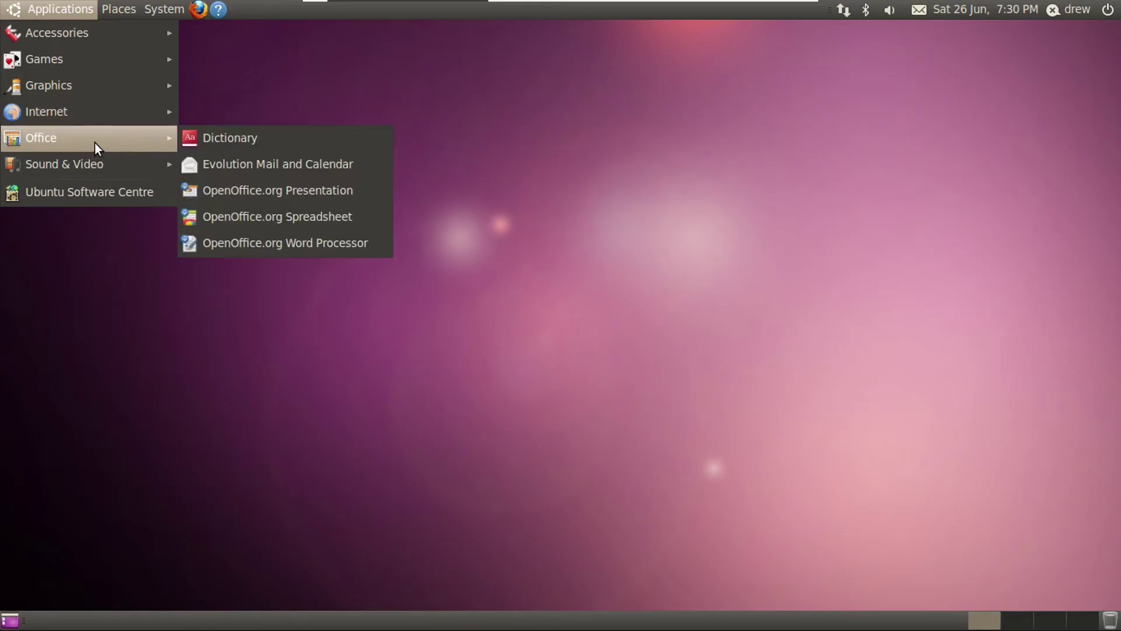
Step: Launch Empathy, open and close Ubuntu One preferences, and dismiss its authorization error
{"action": "mouse_move", "coordinate": [88, 112]}
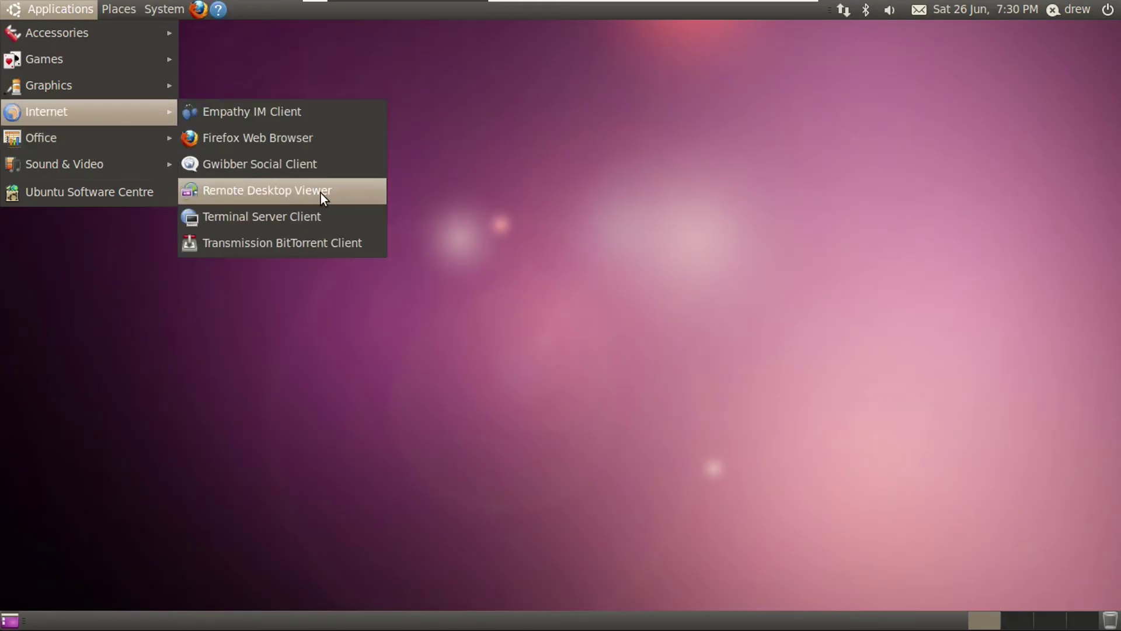
{"action": "left_click", "coordinate": [328, 111]}
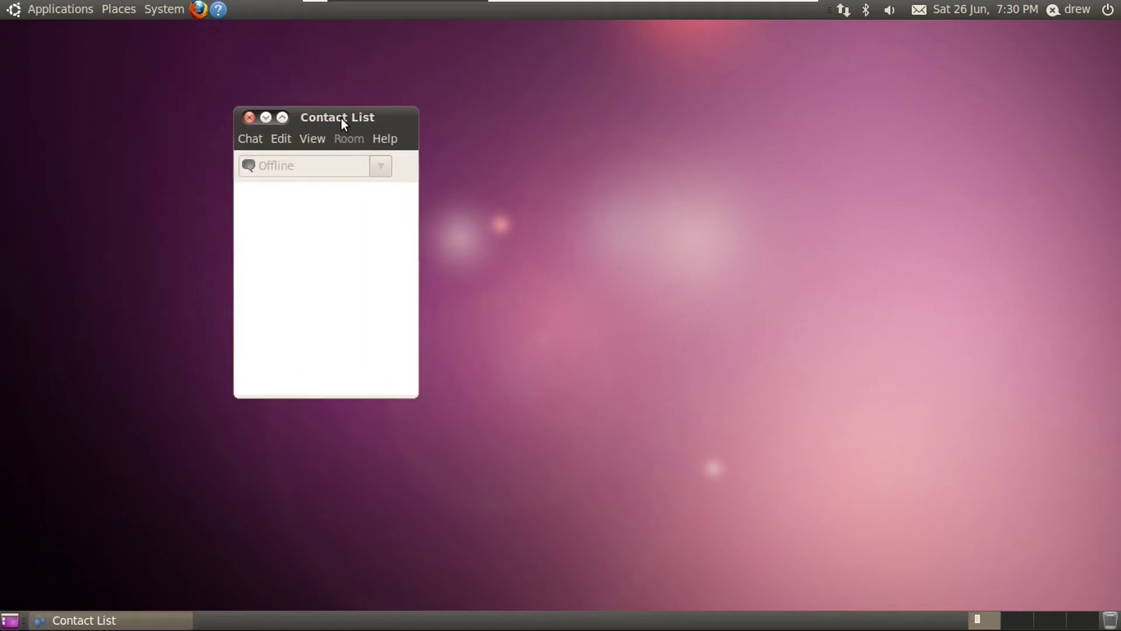
{"action": "left_click", "coordinate": [239, 139]}
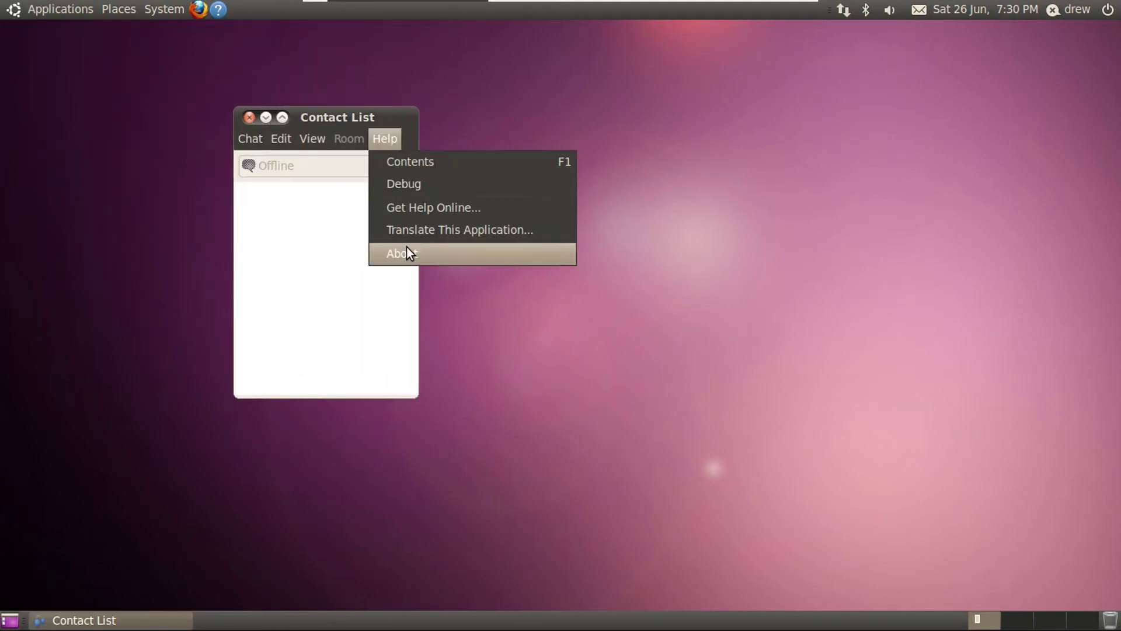
{"action": "left_click", "coordinate": [1060, 12]}
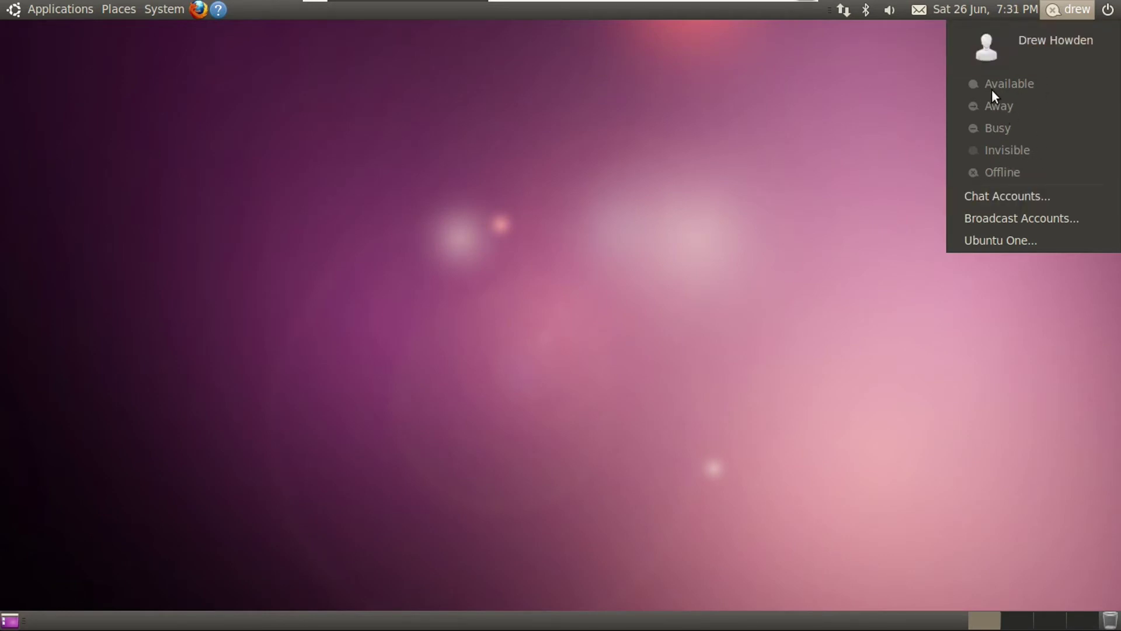
{"action": "left_click", "coordinate": [919, 10]}
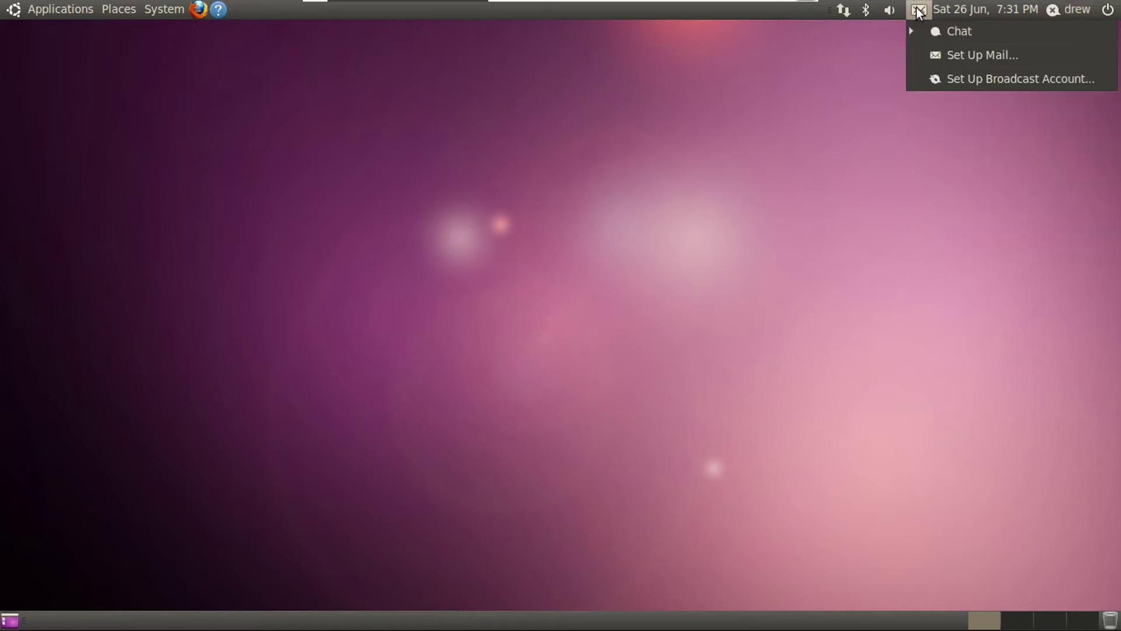
{"action": "left_click", "coordinate": [1006, 59]}
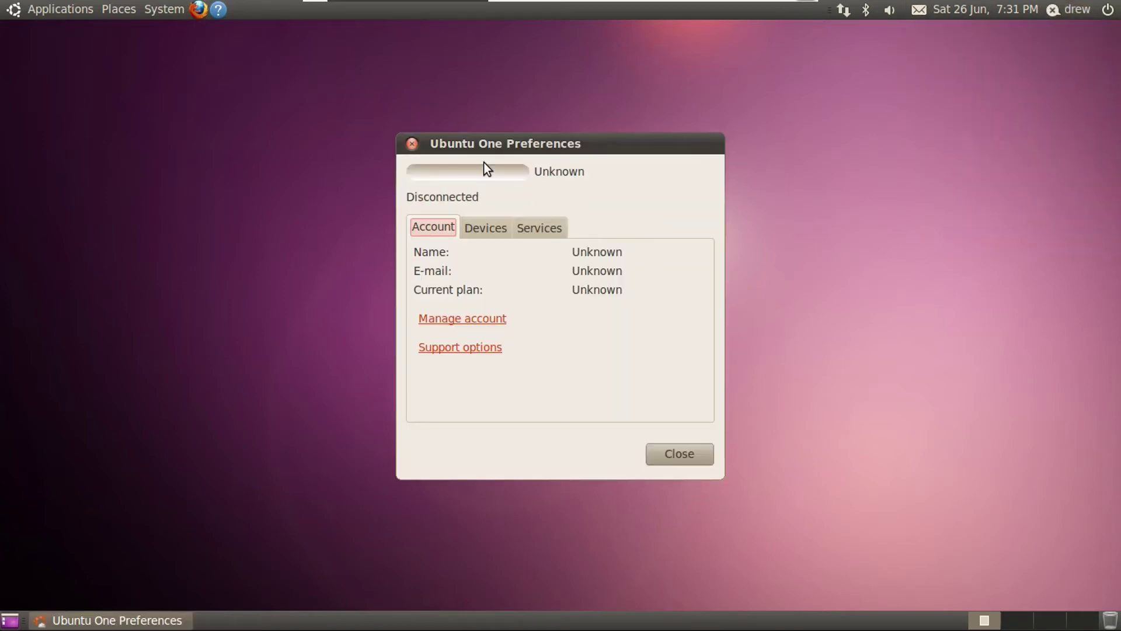
{"action": "left_click", "coordinate": [658, 458]}
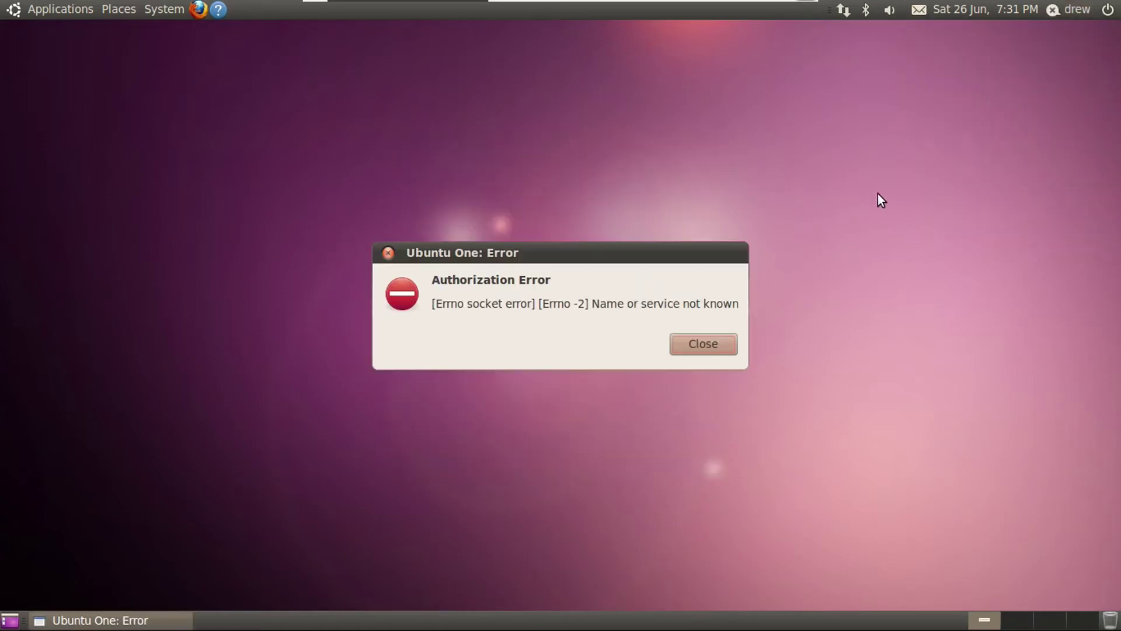
{"action": "left_click", "coordinate": [686, 353]}
{"action": "key", "text": "Escape"}
Step: Open Broadcast Accounts settings and browse the service list, keeping Flickr
{"action": "left_click", "coordinate": [1051, 9]}
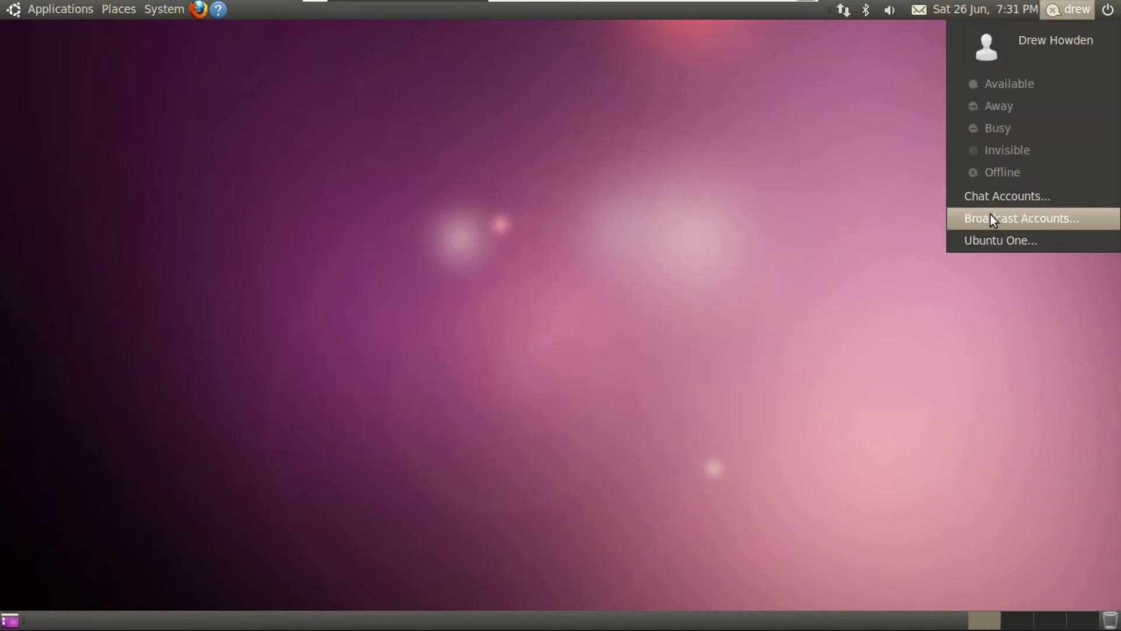
{"action": "left_click", "coordinate": [989, 217]}
{"action": "left_click", "coordinate": [1056, 8]}
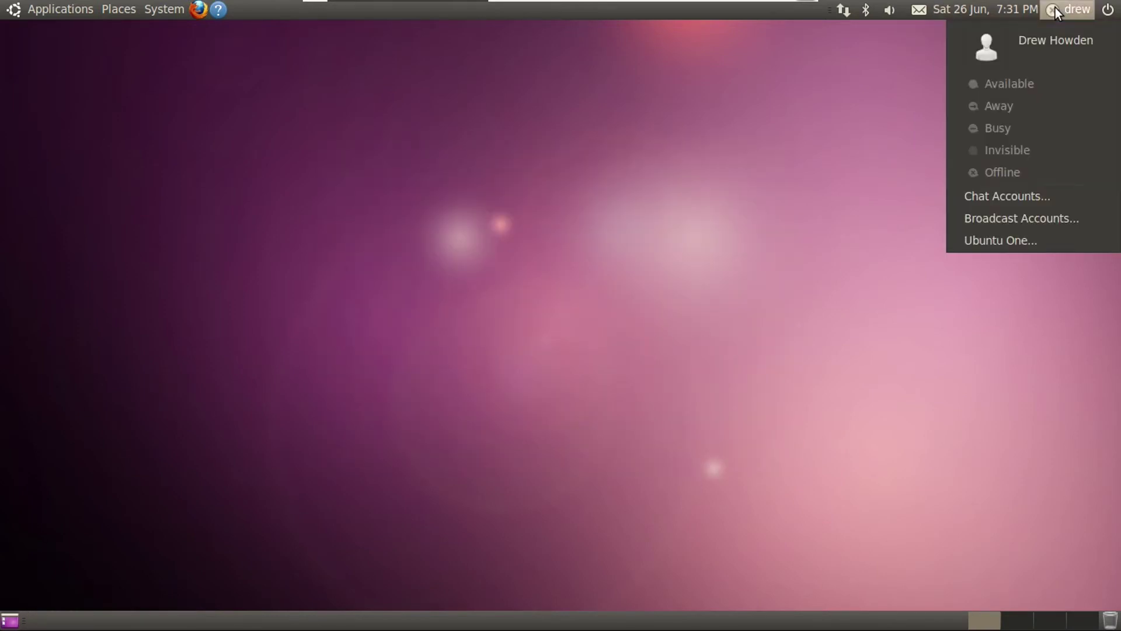
{"action": "left_click", "coordinate": [627, 208]}
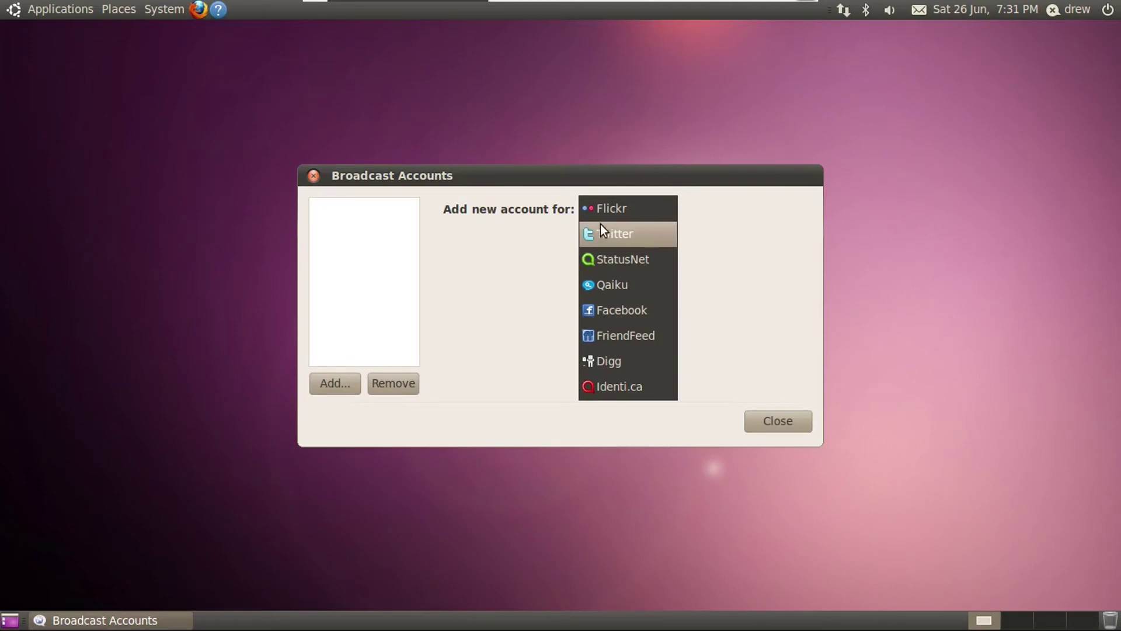
{"action": "left_click", "coordinate": [543, 256]}
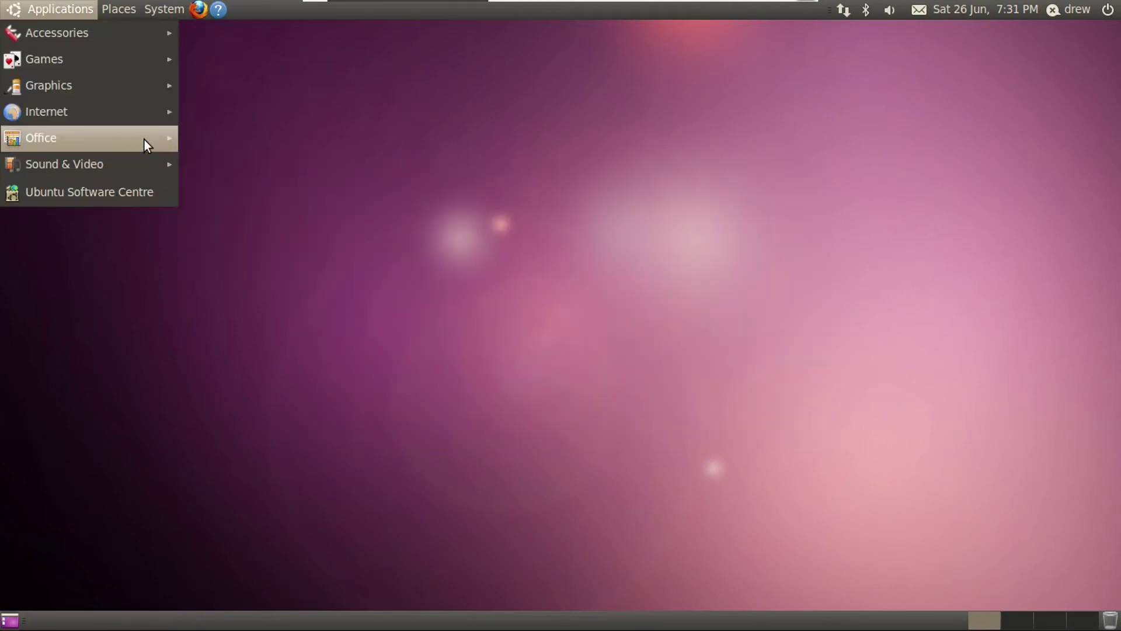
Step: Launch the Brasero disc burner, then the PiTiVi video editor from Sound & Video
{"action": "mouse_move", "coordinate": [146, 140]}
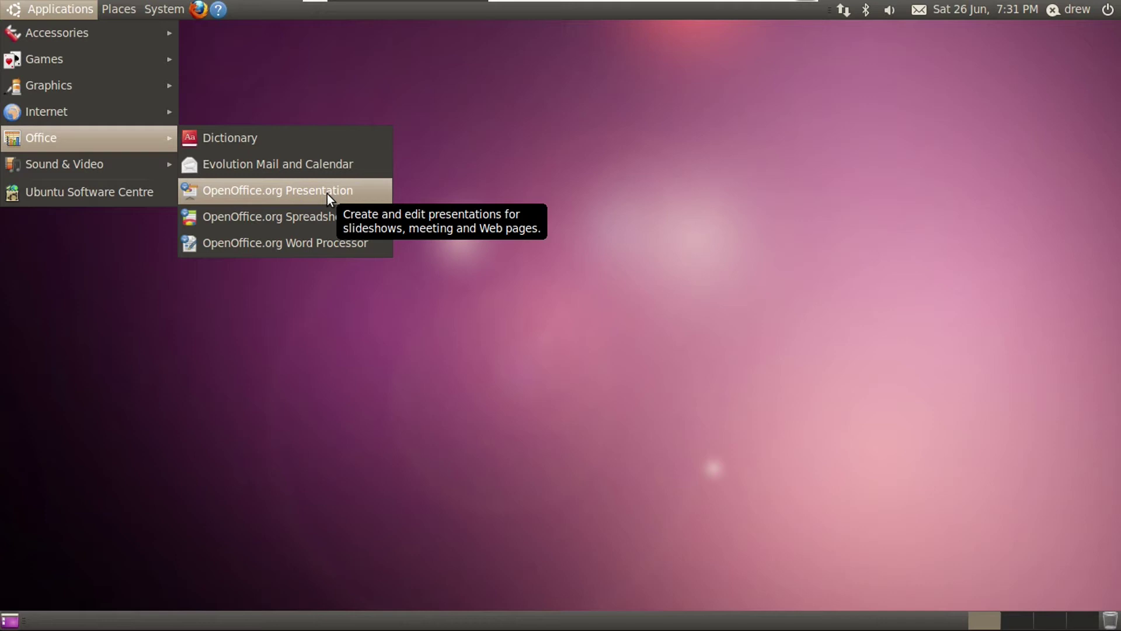
{"action": "mouse_move", "coordinate": [117, 164]}
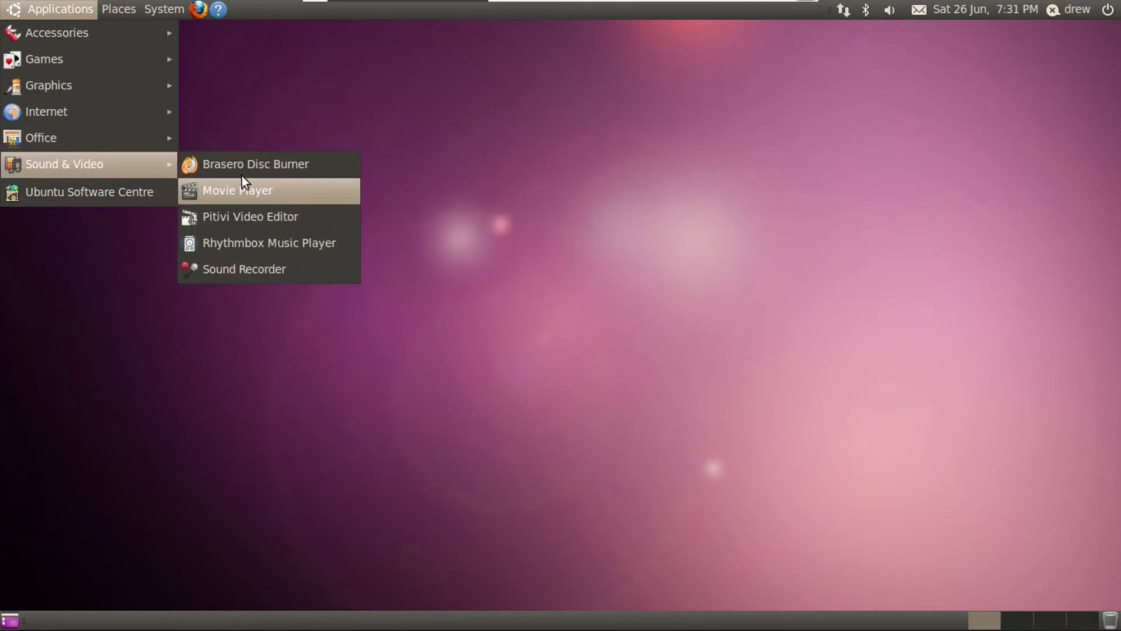
{"action": "left_click", "coordinate": [286, 166]}
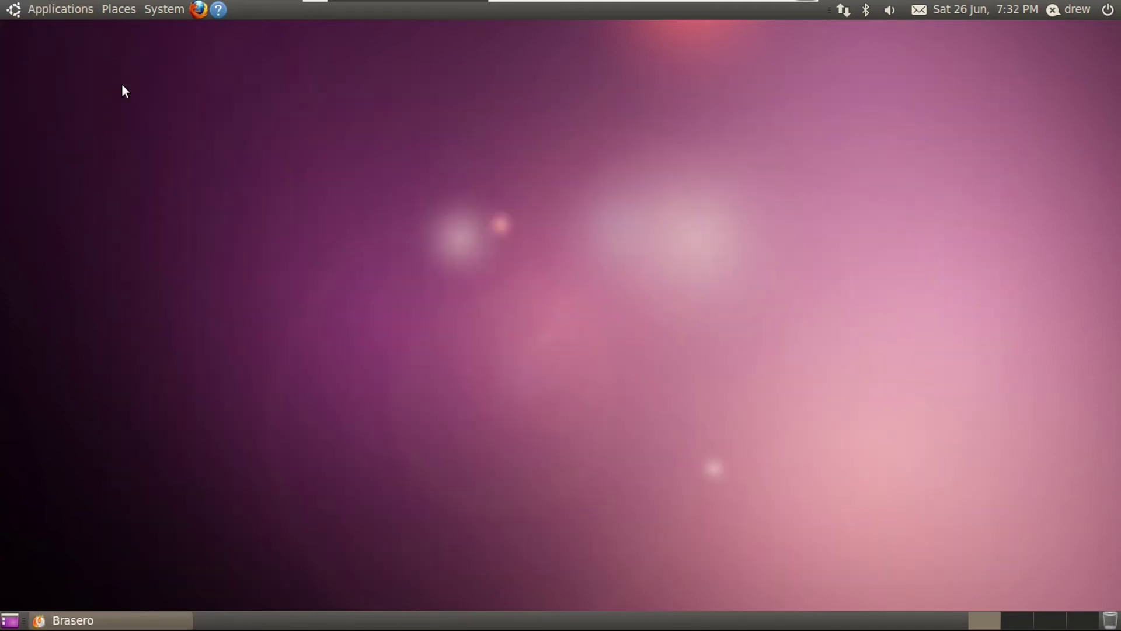
{"action": "left_click", "coordinate": [60, 9]}
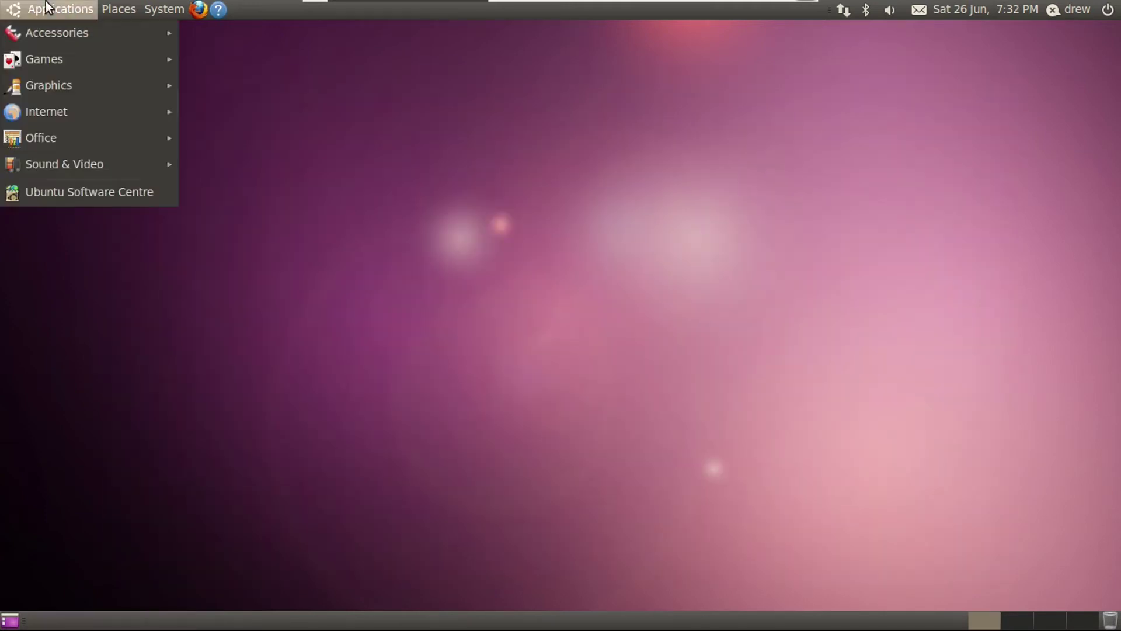
{"action": "mouse_move", "coordinate": [88, 164]}
{"action": "left_click", "coordinate": [268, 220]}
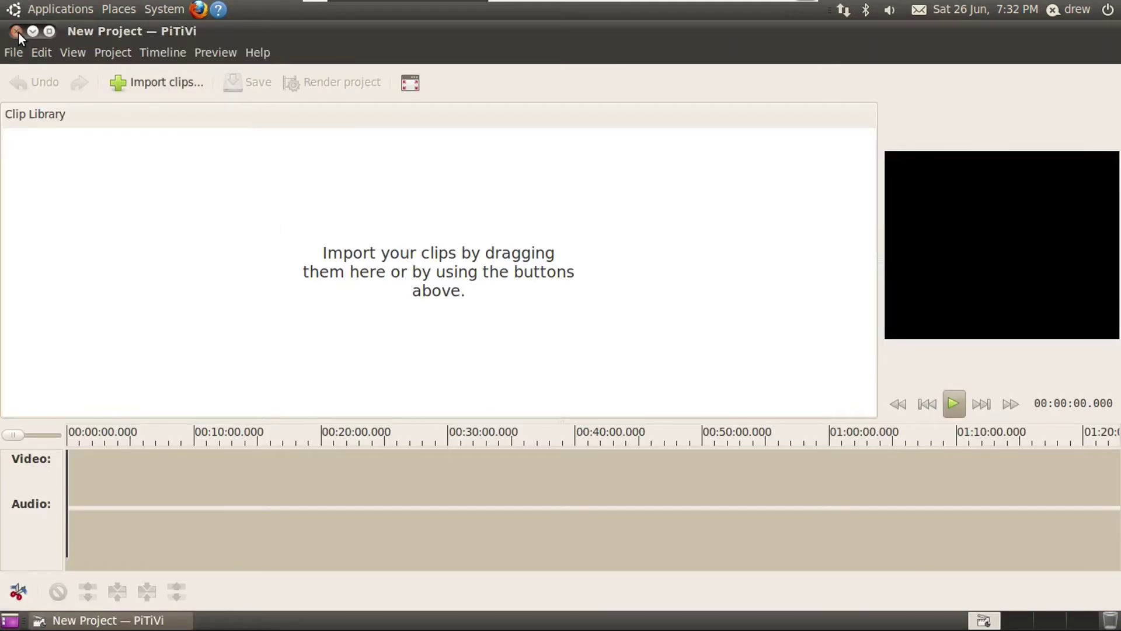
Step: Close PiTiVi and browse Ubuntu Software Centre's Featured Applications
{"action": "left_click", "coordinate": [17, 30]}
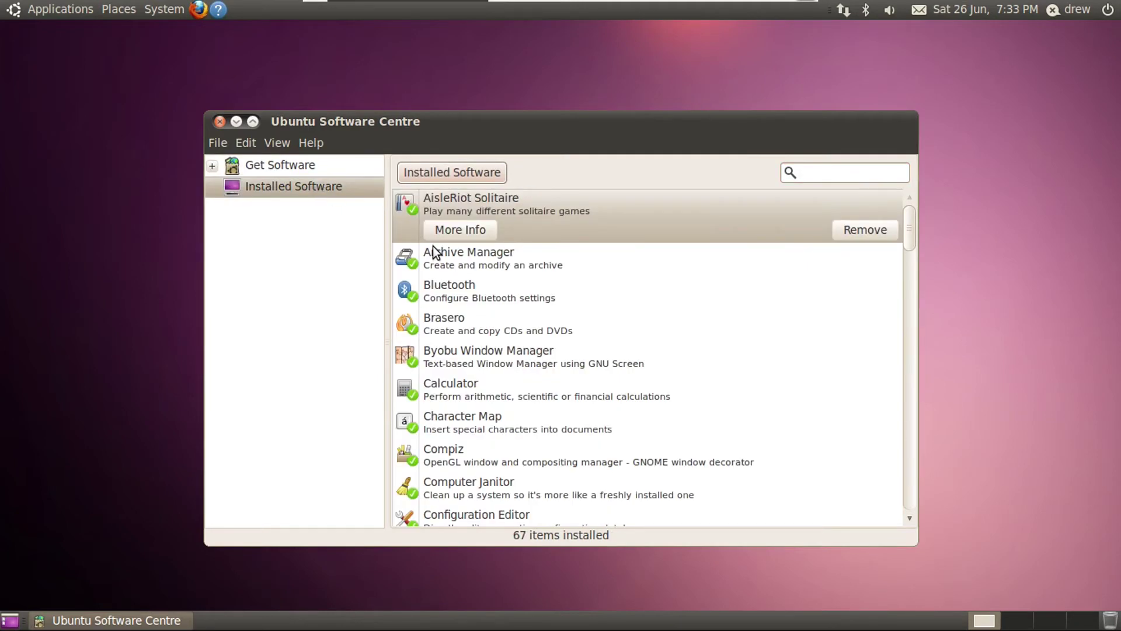
{"action": "scroll", "coordinate": [433, 251], "scroll_direction": "down", "scroll_amount": 5}
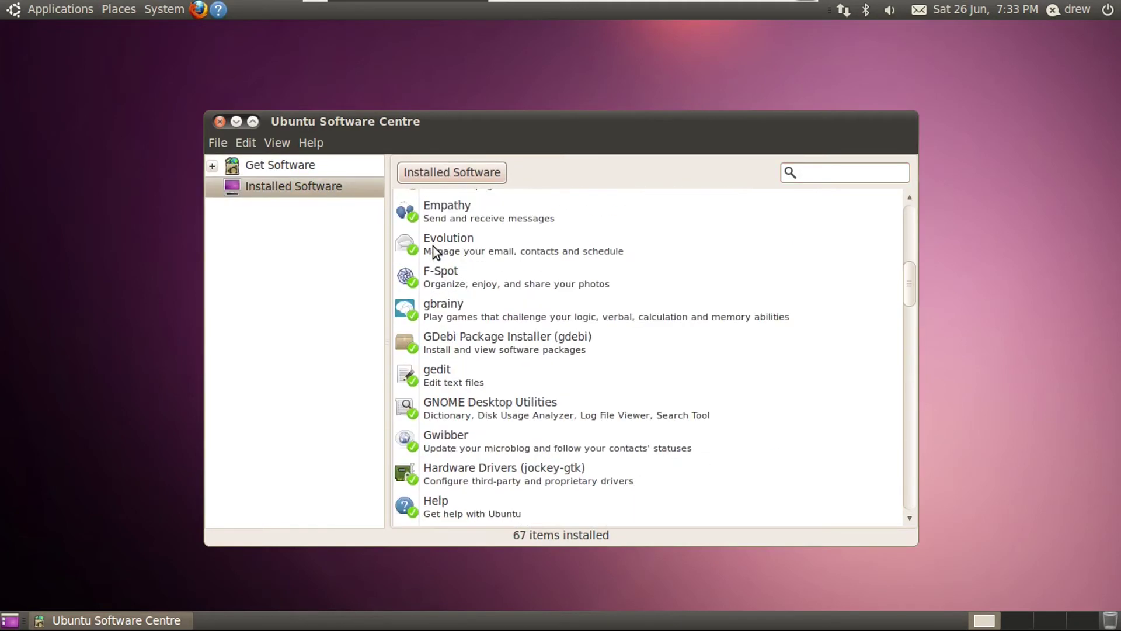
{"action": "scroll", "coordinate": [397, 232], "scroll_direction": "up", "scroll_amount": 5}
{"action": "left_click", "coordinate": [280, 165]}
{"action": "left_click", "coordinate": [531, 257]}
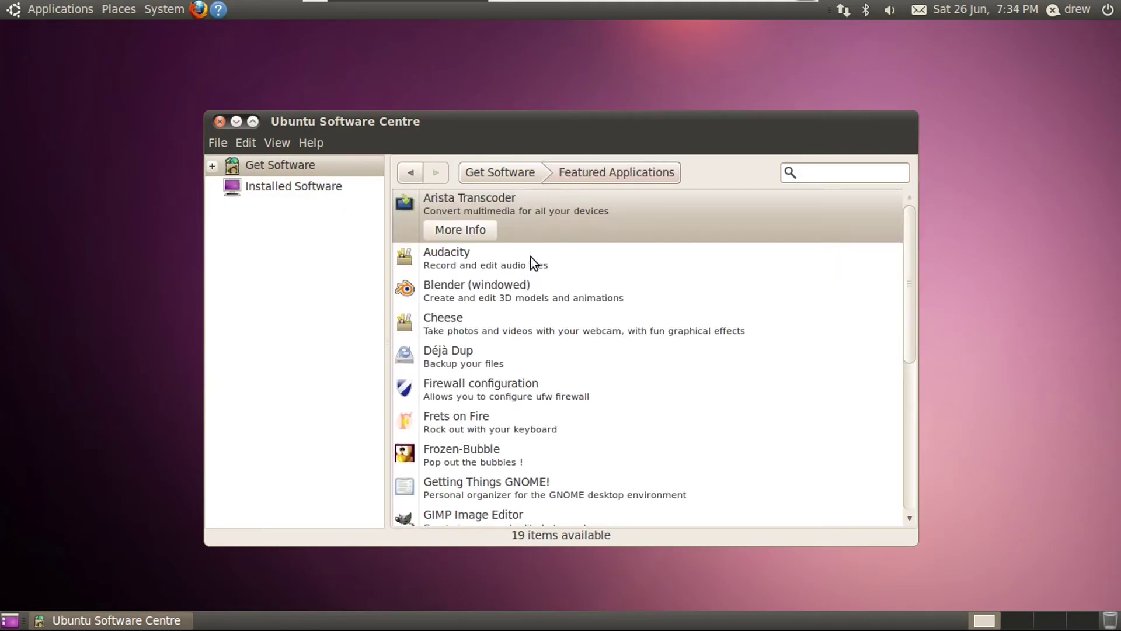
Step: Try enabling Audacity's software source and view the failed repository download details
{"action": "left_click", "coordinate": [553, 254]}
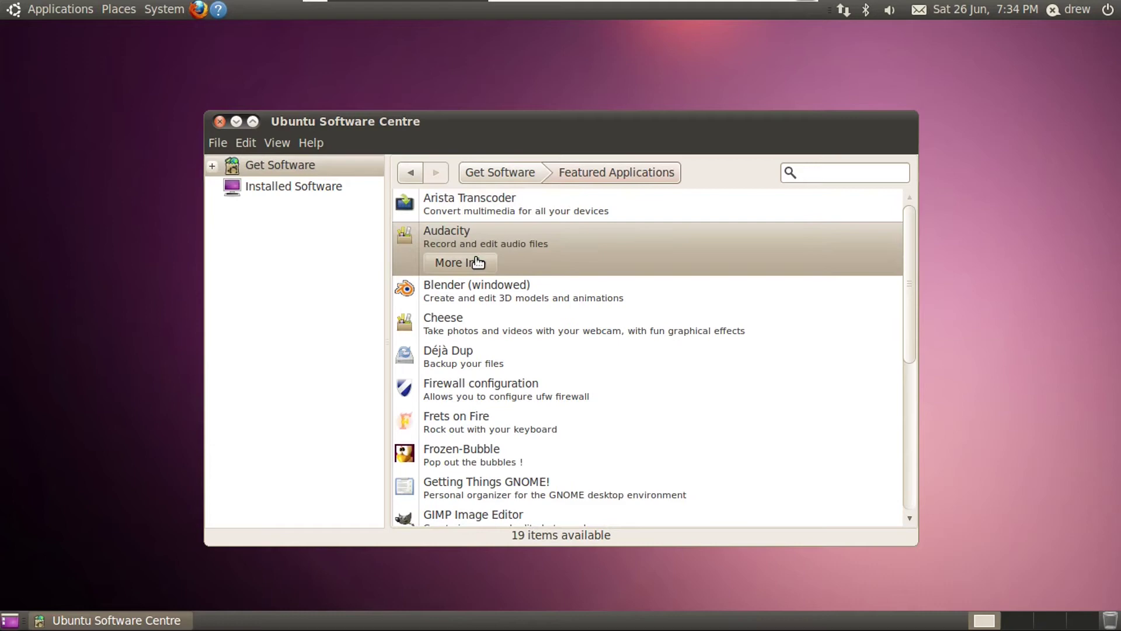
{"action": "left_click", "coordinate": [468, 259]}
{"action": "left_click", "coordinate": [559, 257]}
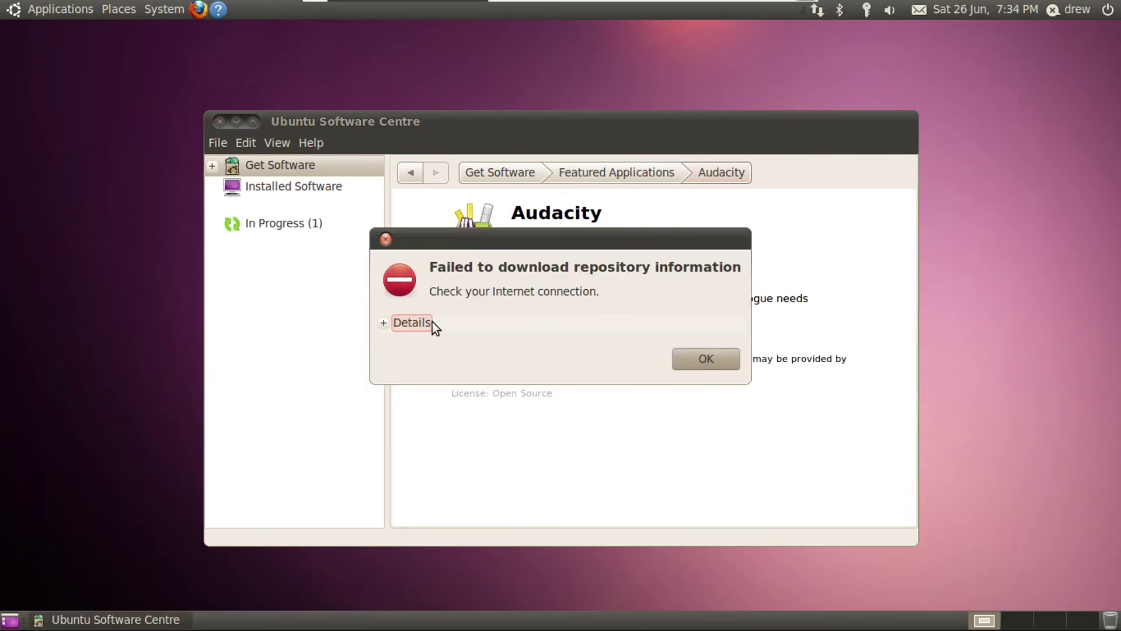
{"action": "left_click", "coordinate": [429, 323]}
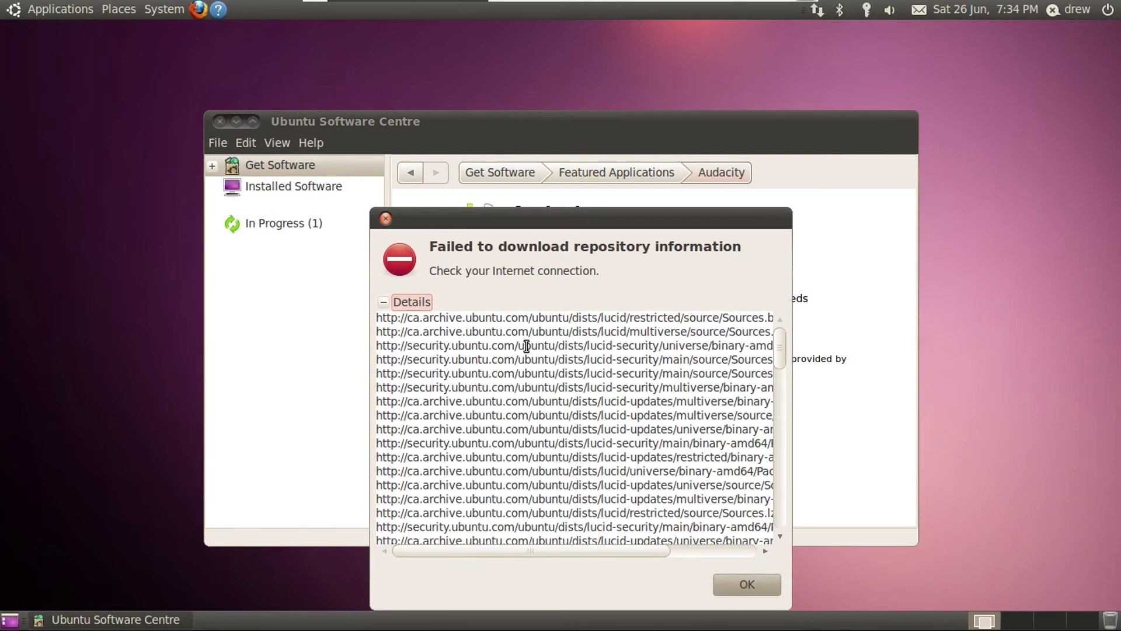
{"action": "left_click", "coordinate": [146, 10]}
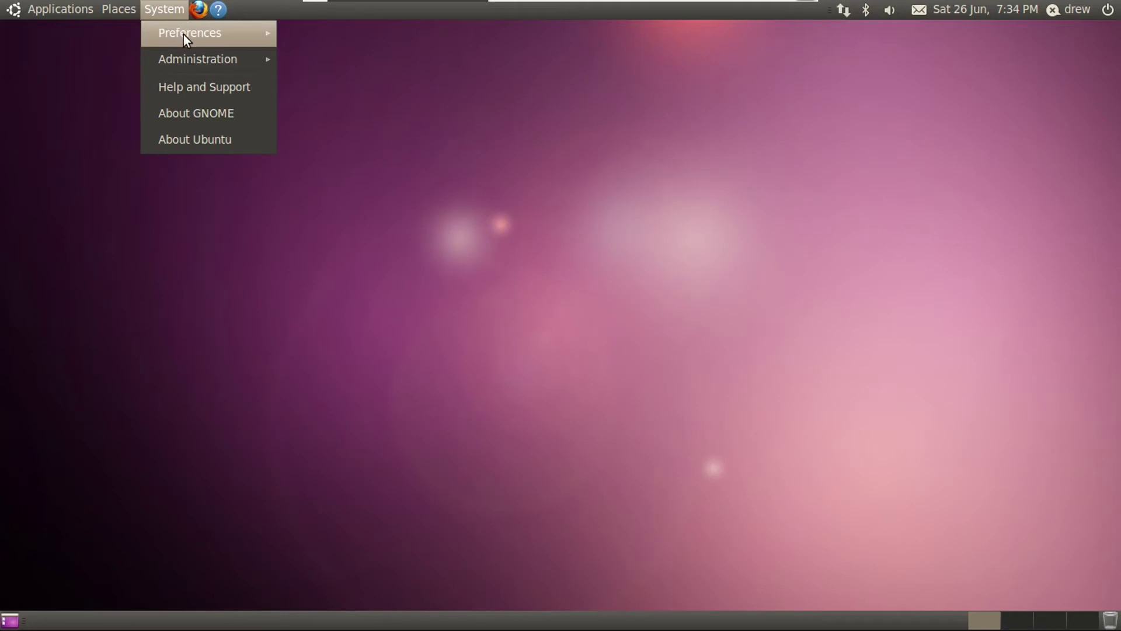
Step: Launch Update Manager, dismiss its unsupported-release warning, and force quit the unresponsive program
{"action": "mouse_move", "coordinate": [177, 61]}
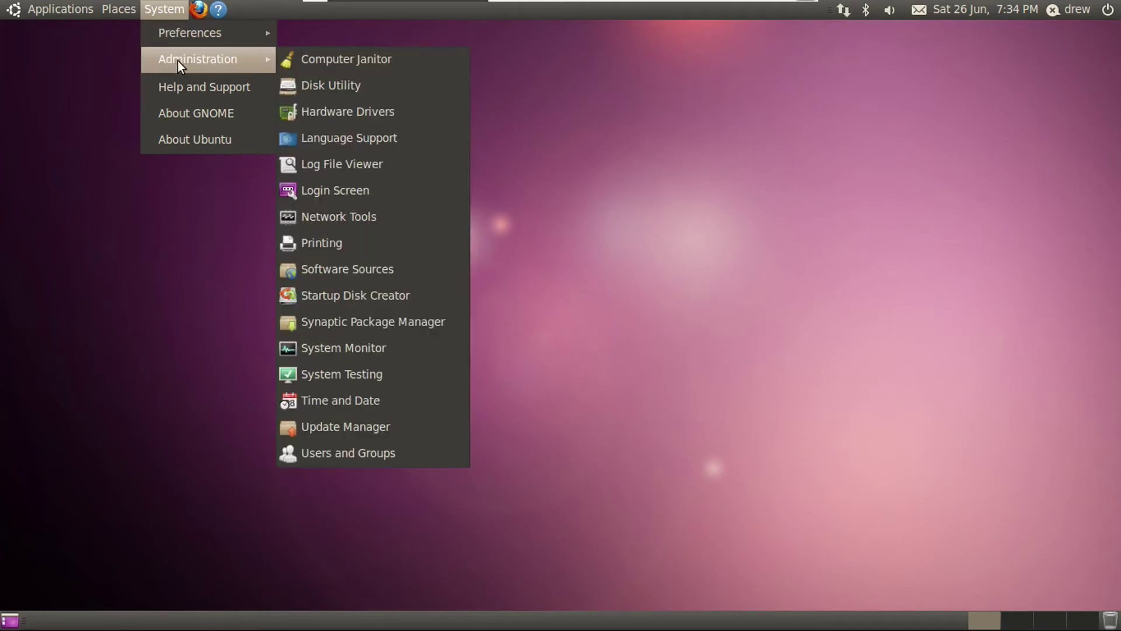
{"action": "left_click", "coordinate": [332, 430]}
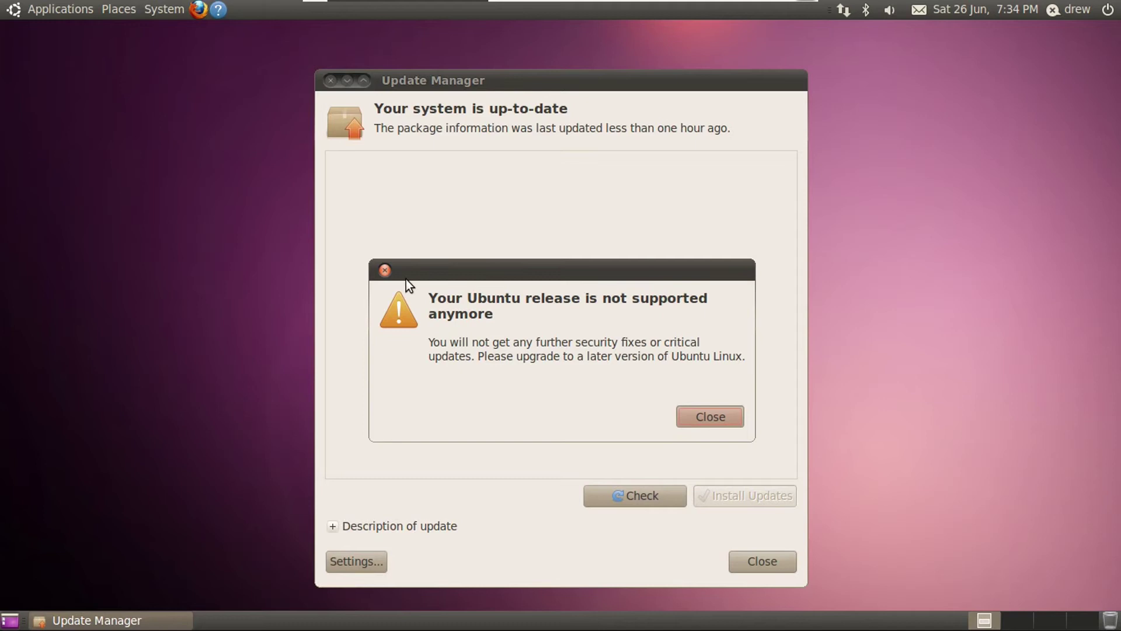
{"action": "left_click_drag", "start_coordinate": [428, 264], "coordinate": [422, 209]}
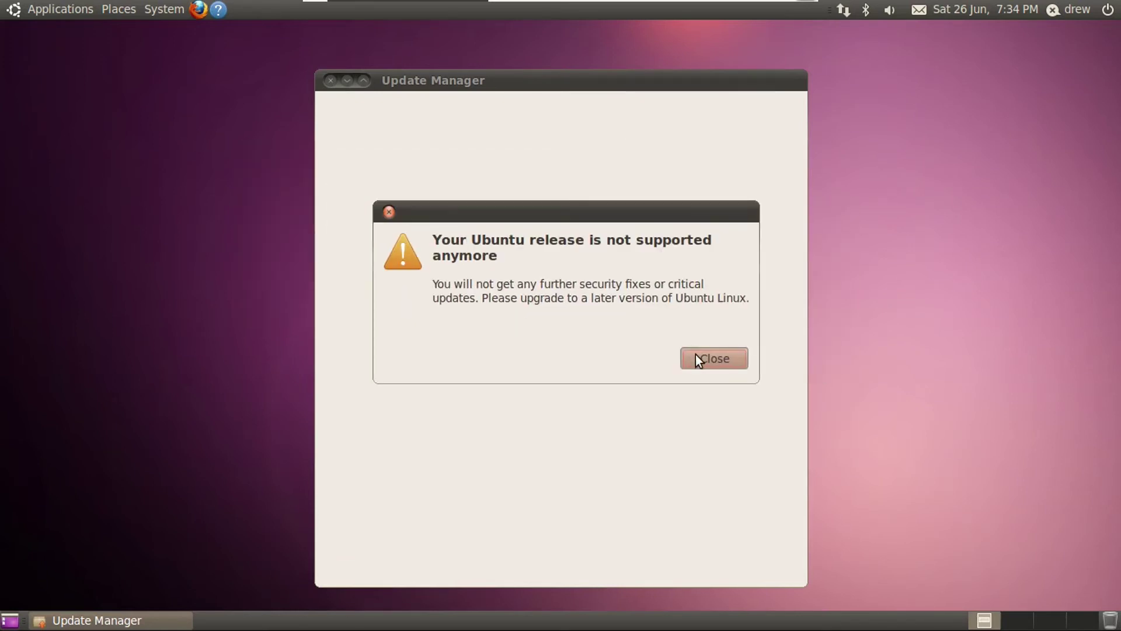
{"action": "left_click", "coordinate": [388, 213]}
{"action": "left_click", "coordinate": [627, 376]}
Step: Open a terminal and edit /etc/apt/sources.list with sudo nano
{"action": "left_click", "coordinate": [60, 8]}
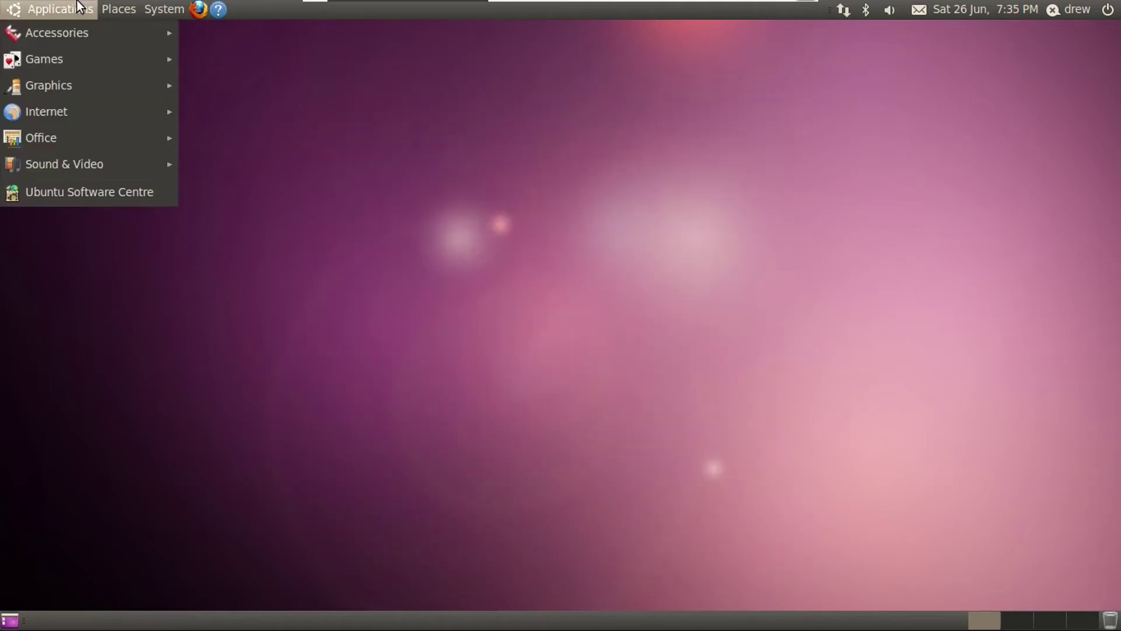
{"action": "mouse_move", "coordinate": [106, 74]}
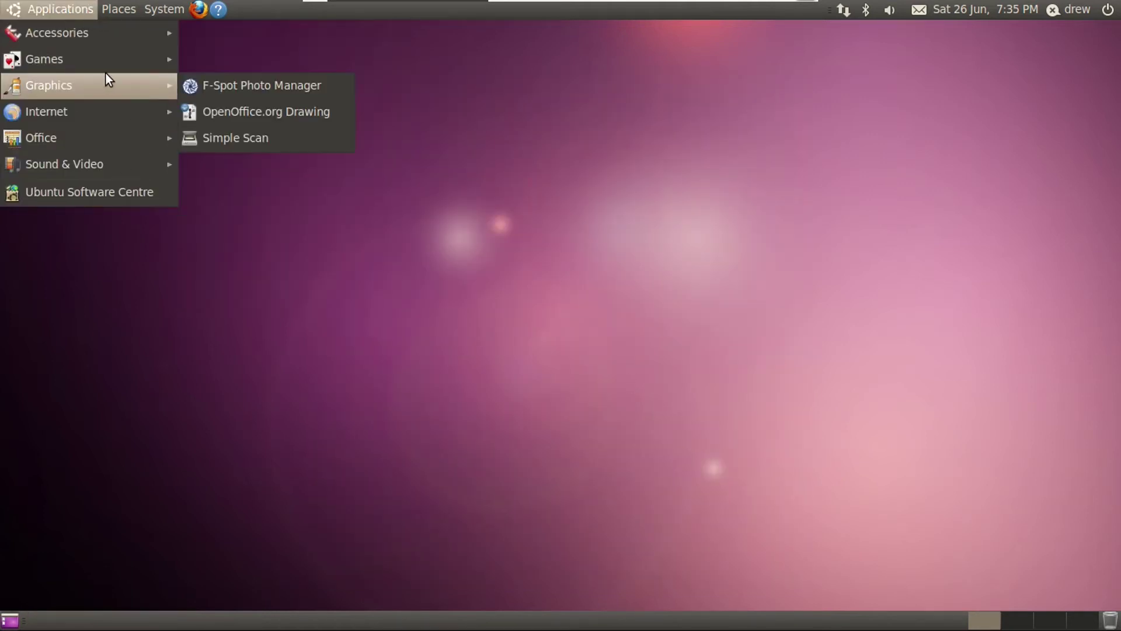
{"action": "mouse_move", "coordinate": [134, 34]}
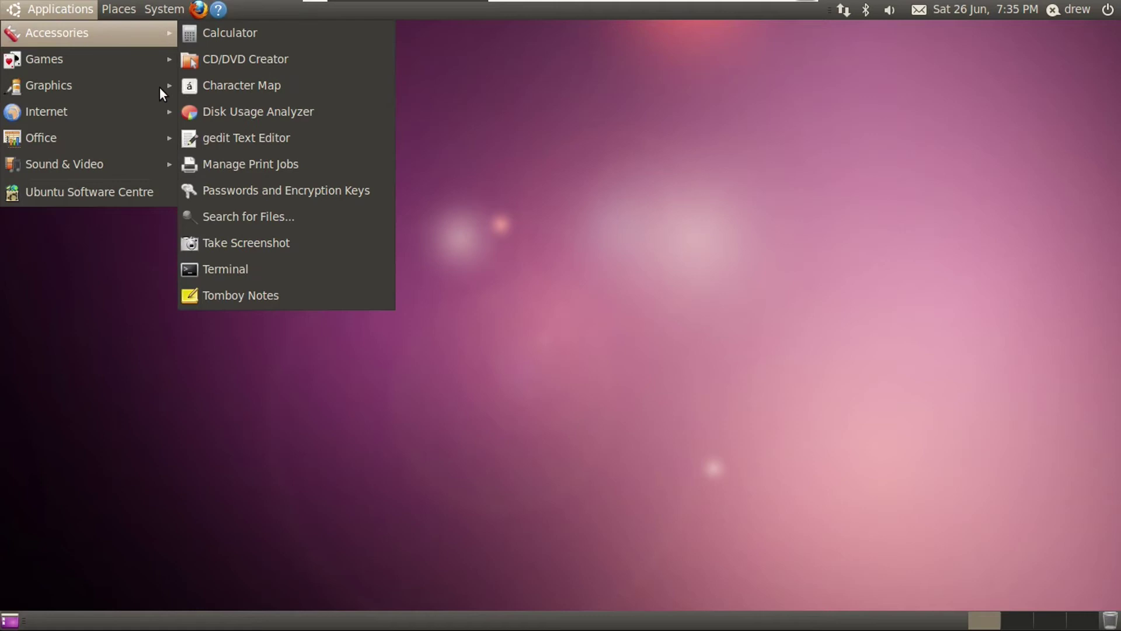
{"action": "left_click", "coordinate": [233, 265]}
{"action": "key", "text": "alt+F10"}
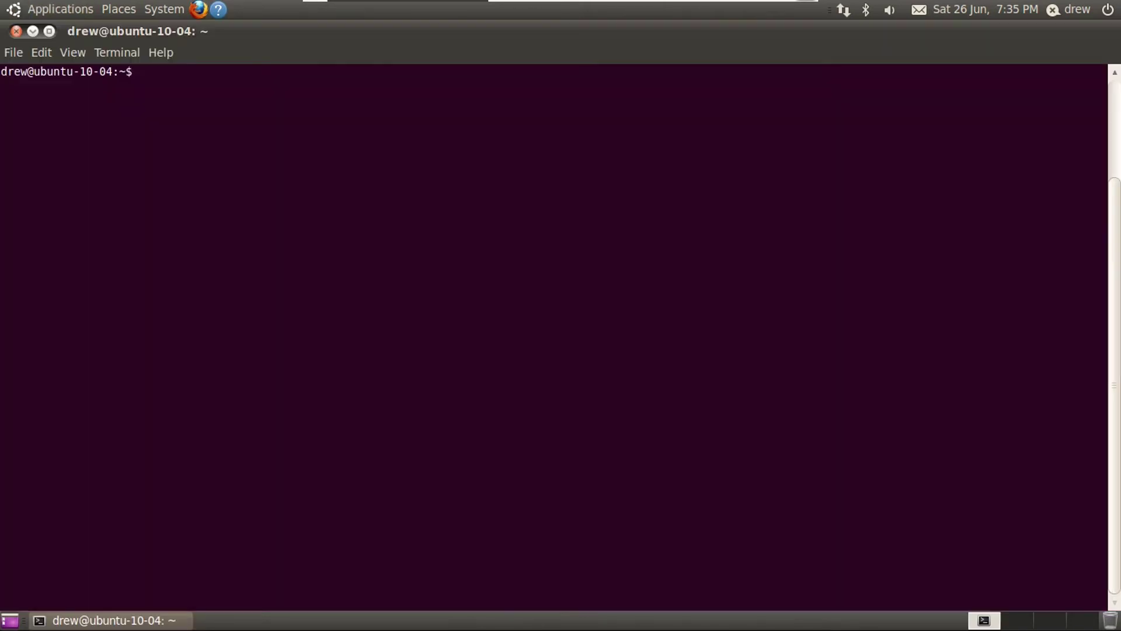
{"action": "type", "text": "sudo nano /etc/apt/"}
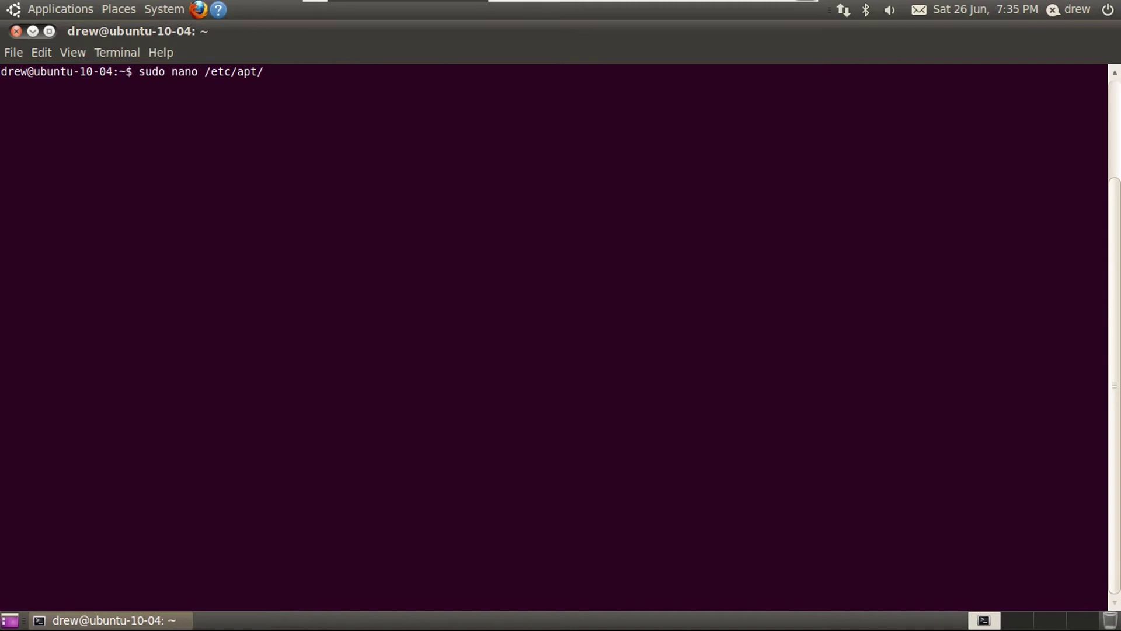
{"action": "type", "text": "sources.list"}
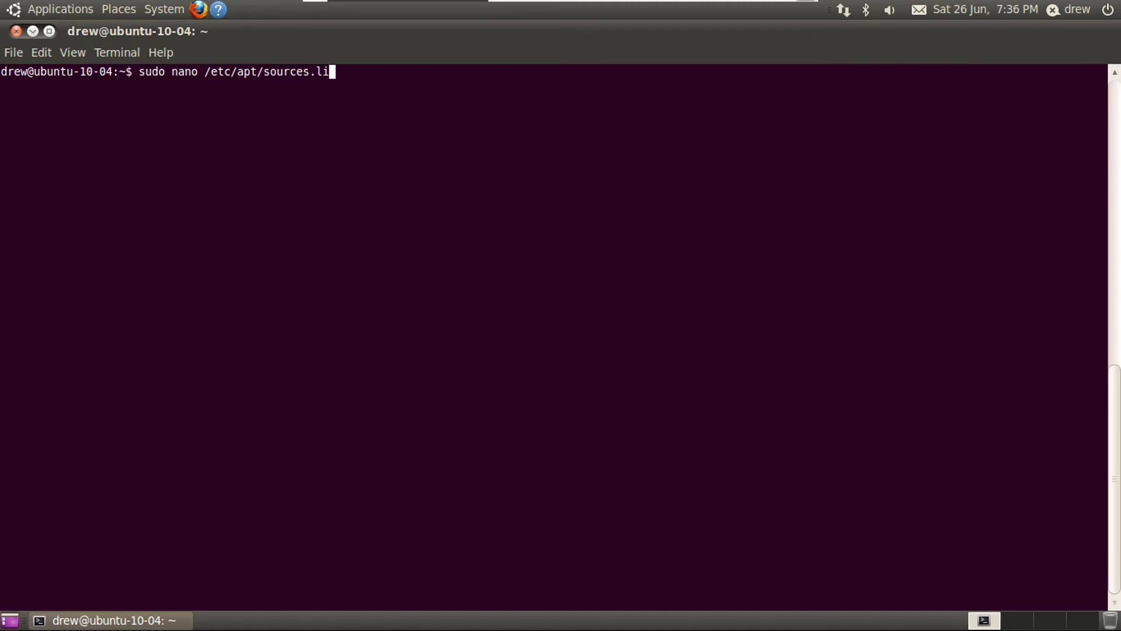
{"action": "key", "text": "Return"}
Step: Point the first and lucid-updates deb lines at old-releases, commenting out the deb-src line
{"action": "left_click", "coordinate": [3, 155]}
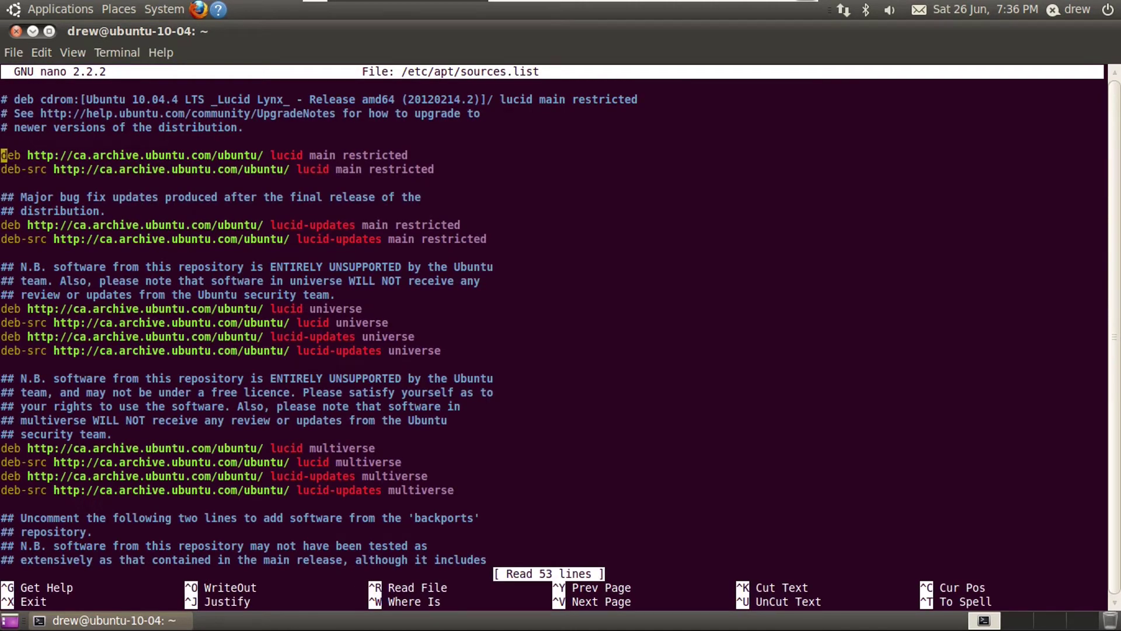
{"action": "key", "text": "Right"}
{"action": "key", "text": "Right"}
{"action": "key", "text": "Right"}
{"action": "key", "text": "Right"}
{"action": "key", "text": "Right"}
{"action": "key", "text": "Right"}
{"action": "key", "text": "Right"}
{"action": "key", "text": "Right"}
{"action": "key", "text": "Right"}
{"action": "key", "text": "Right"}
{"action": "key", "text": "Right"}
{"action": "key", "text": "Right"}
{"action": "key", "text": "Right"}
{"action": "key", "text": "Right"}
{"action": "key", "text": "Right"}
{"action": "key", "text": "Right"}
{"action": "key", "text": "Right"}
{"action": "key", "text": "Right"}
{"action": "key", "text": "Right"}
{"action": "key", "text": "Right"}
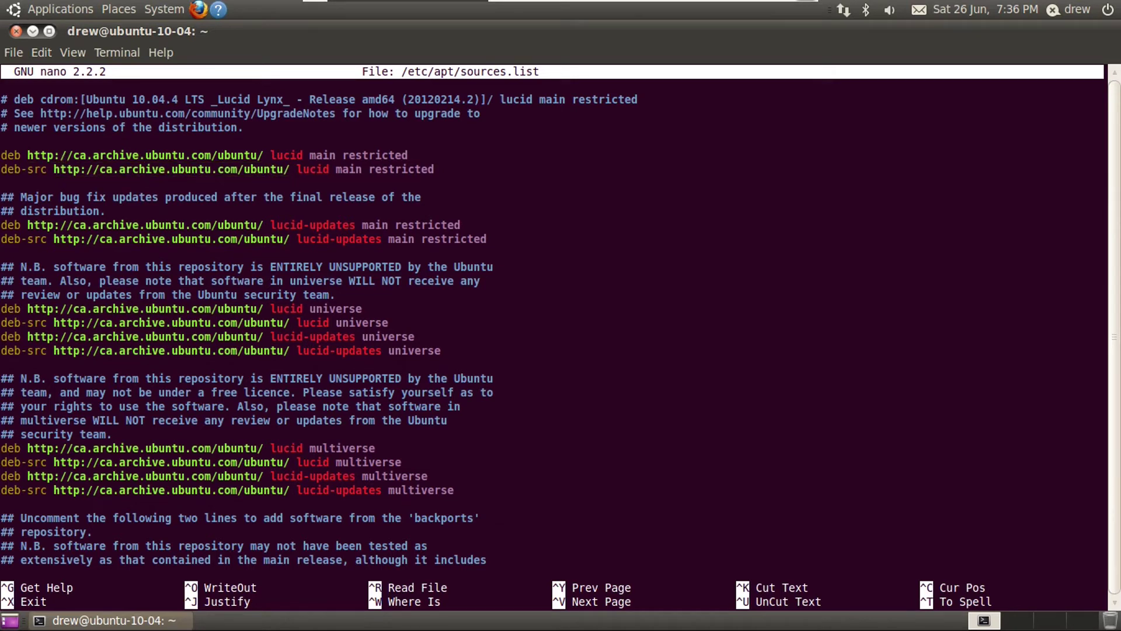
{"action": "key", "text": "BackSpace"}
{"action": "key", "text": "BackSpace"}
{"action": "key", "text": "BackSpace"}
{"action": "key", "text": "BackSpace"}
{"action": "key", "text": "BackSpace"}
{"action": "key", "text": "BackSpace"}
{"action": "key", "text": "BackSpace"}
{"action": "key", "text": "BackSpace"}
{"action": "key", "text": "BackSpace"}
{"action": "key", "text": "BackSpace"}
{"action": "key", "text": "BackSpace"}
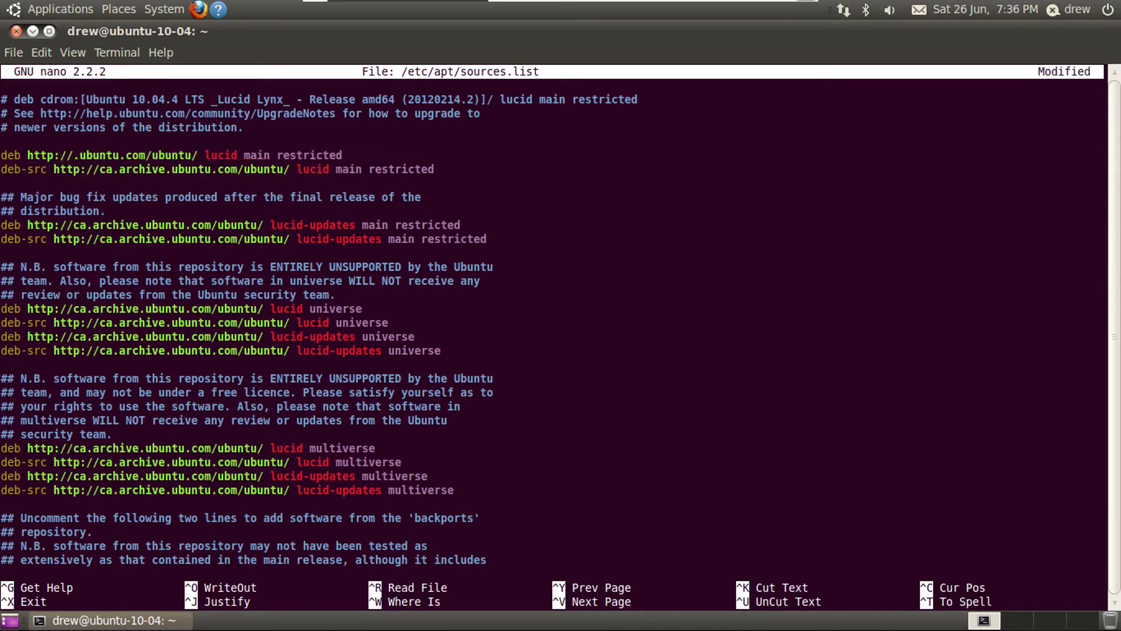
{"action": "type", "text": "old-relea"}
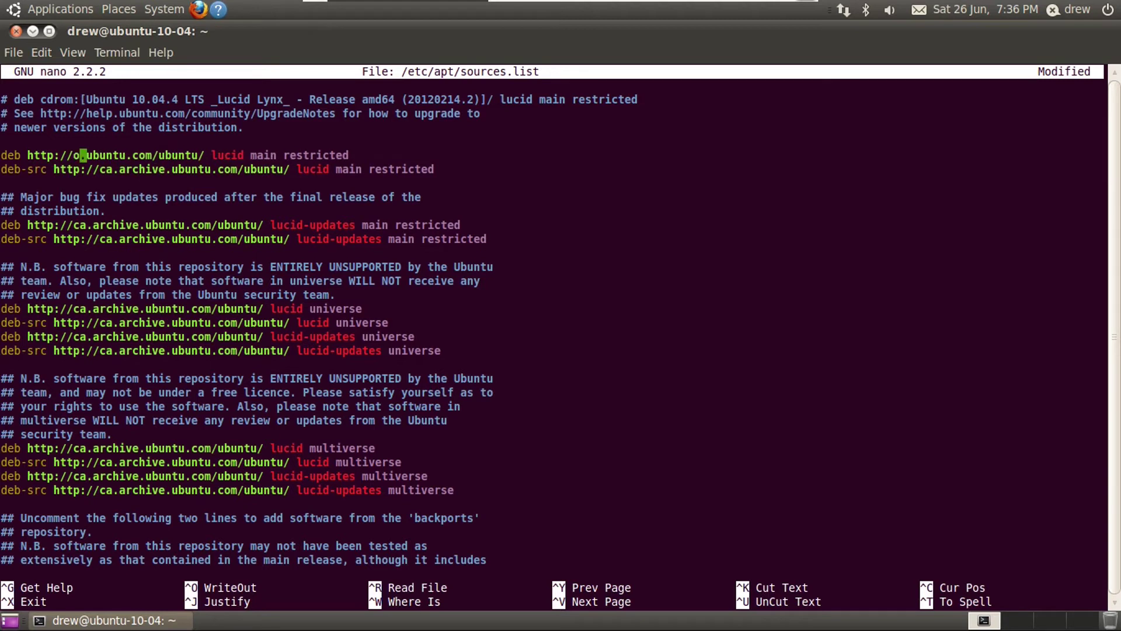
{"action": "type", "text": "ses"}
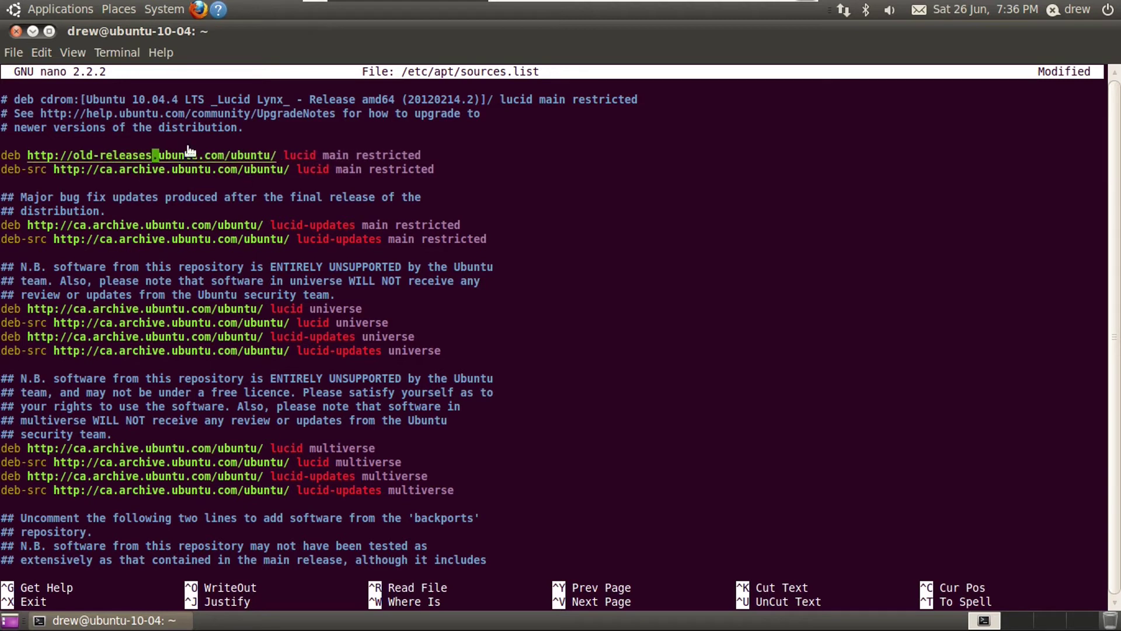
{"action": "key", "text": "Down"}
{"action": "key", "text": "Left"}
{"action": "key", "text": "Left"}
{"action": "key", "text": "Left"}
{"action": "key", "text": "Left"}
{"action": "key", "text": "Left"}
{"action": "key", "text": "Left"}
{"action": "key", "text": "Left"}
{"action": "key", "text": "Left"}
{"action": "key", "text": "Left"}
{"action": "key", "text": "Left"}
{"action": "key", "text": "Left"}
{"action": "key", "text": "Left"}
{"action": "key", "text": "Left"}
{"action": "key", "text": "Left"}
{"action": "key", "text": "Left"}
{"action": "key", "text": "Left"}
{"action": "key", "text": "Left"}
{"action": "key", "text": "Left"}
{"action": "key", "text": "Left"}
{"action": "key", "text": "Left"}
{"action": "key", "text": "Left"}
{"action": "key", "text": "Left"}
{"action": "type", "text": "#"}
{"action": "key", "text": "Down"}
{"action": "key", "text": "Down"}
{"action": "key", "text": "Down"}
{"action": "key", "text": "Down"}
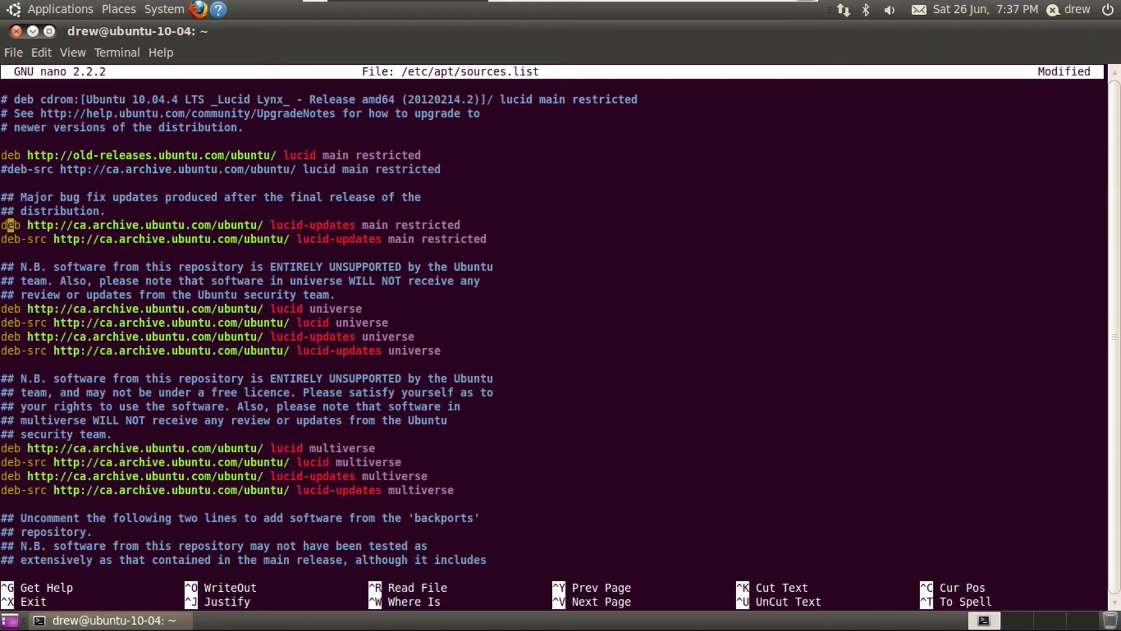
{"action": "key", "text": "Right"}
{"action": "key", "text": "Right"}
{"action": "key", "text": "Right"}
{"action": "key", "text": "Right"}
{"action": "key", "text": "Right"}
{"action": "key", "text": "Right"}
{"action": "key", "text": "Right"}
{"action": "key", "text": "Right"}
{"action": "key", "text": "Right"}
{"action": "key", "text": "Right"}
{"action": "key", "text": "Right"}
{"action": "key", "text": "Right"}
{"action": "key", "text": "Right"}
{"action": "key", "text": "Right"}
{"action": "key", "text": "Right"}
{"action": "key", "text": "Right"}
{"action": "key", "text": "Right"}
{"action": "key", "text": "Right"}
{"action": "key", "text": "Right"}
{"action": "key", "text": "Right"}
{"action": "key", "text": "BackSpace"}
{"action": "key", "text": "BackSpace"}
{"action": "key", "text": "BackSpace"}
{"action": "key", "text": "BackSpace"}
{"action": "key", "text": "BackSpace"}
{"action": "key", "text": "BackSpace"}
{"action": "key", "text": "BackSpace"}
{"action": "key", "text": "BackSpace"}
{"action": "key", "text": "BackSpace"}
{"action": "key", "text": "BackSpace"}
{"action": "type", "text": "old-releases"}
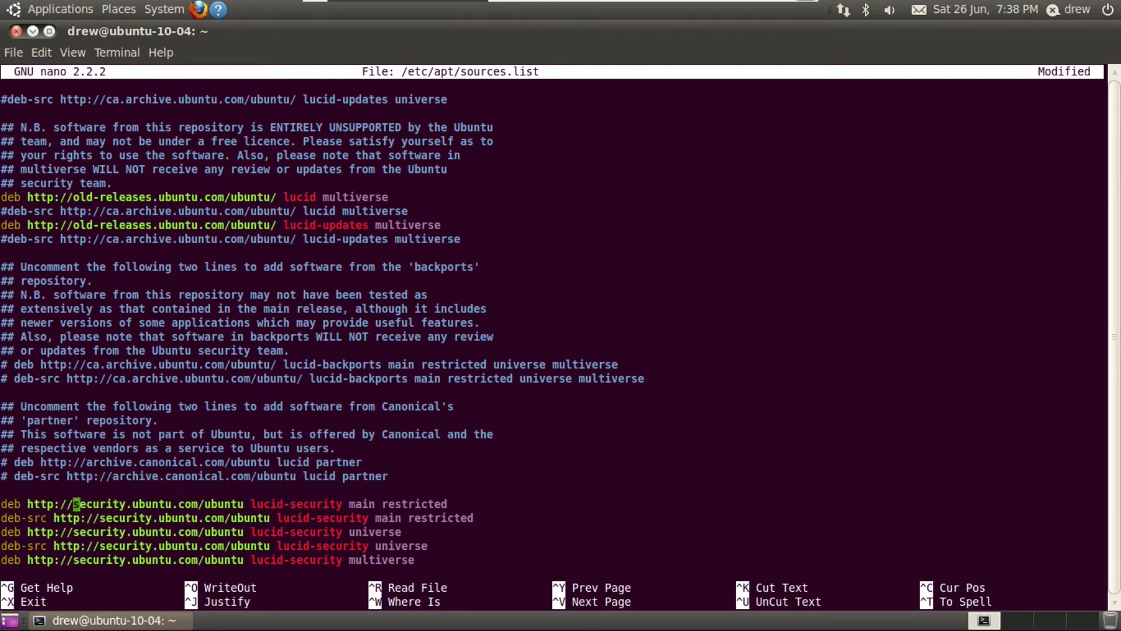
Step: Change the security lines to old-releases and save sources.list
{"action": "key", "text": "Delete"}
{"action": "key", "text": "Delete"}
{"action": "key", "text": "Delete"}
{"action": "key", "text": "Delete"}
{"action": "key", "text": "Delete"}
{"action": "key", "text": "Delete"}
{"action": "key", "text": "Delete"}
{"action": "key", "text": "Delete"}
{"action": "key", "text": "Delete"}
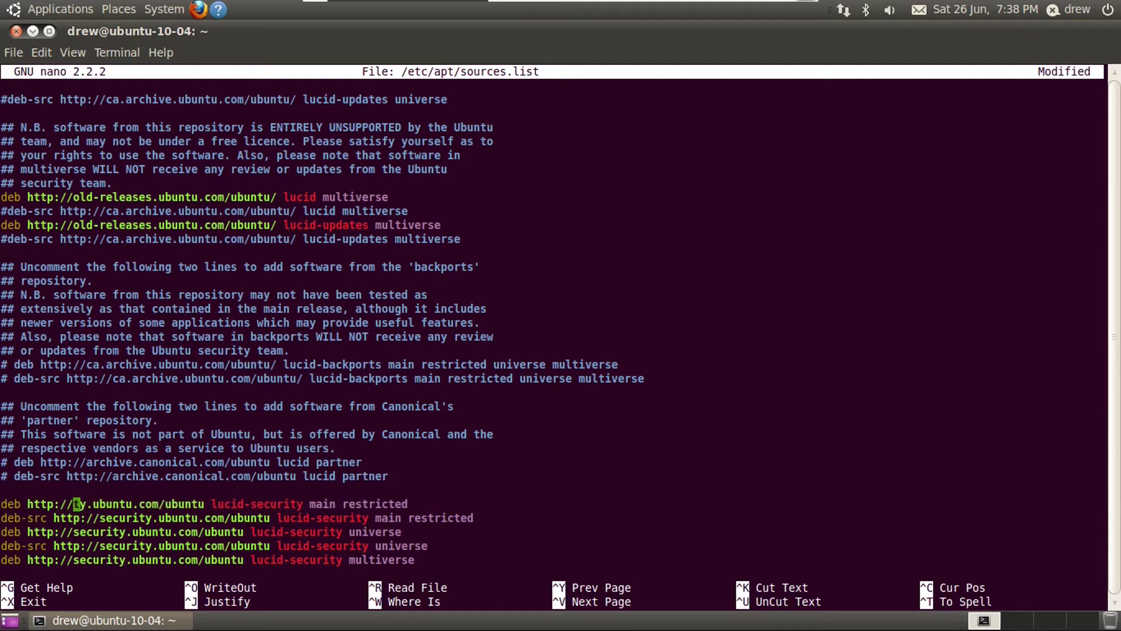
{"action": "type", "text": "old-r"}
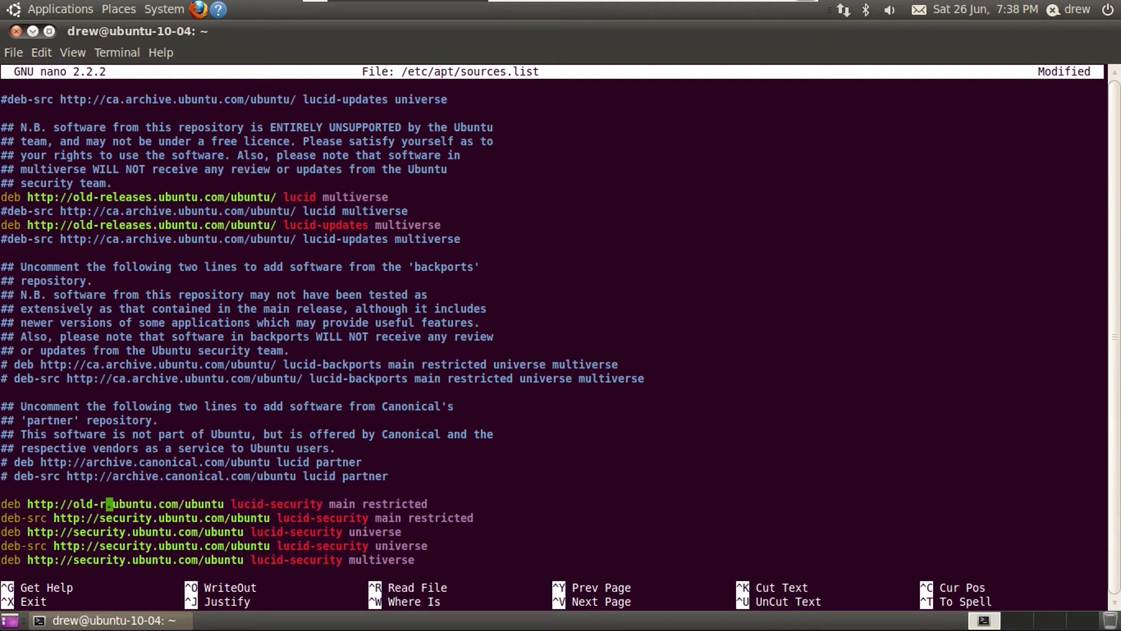
{"action": "type", "text": "eleases"}
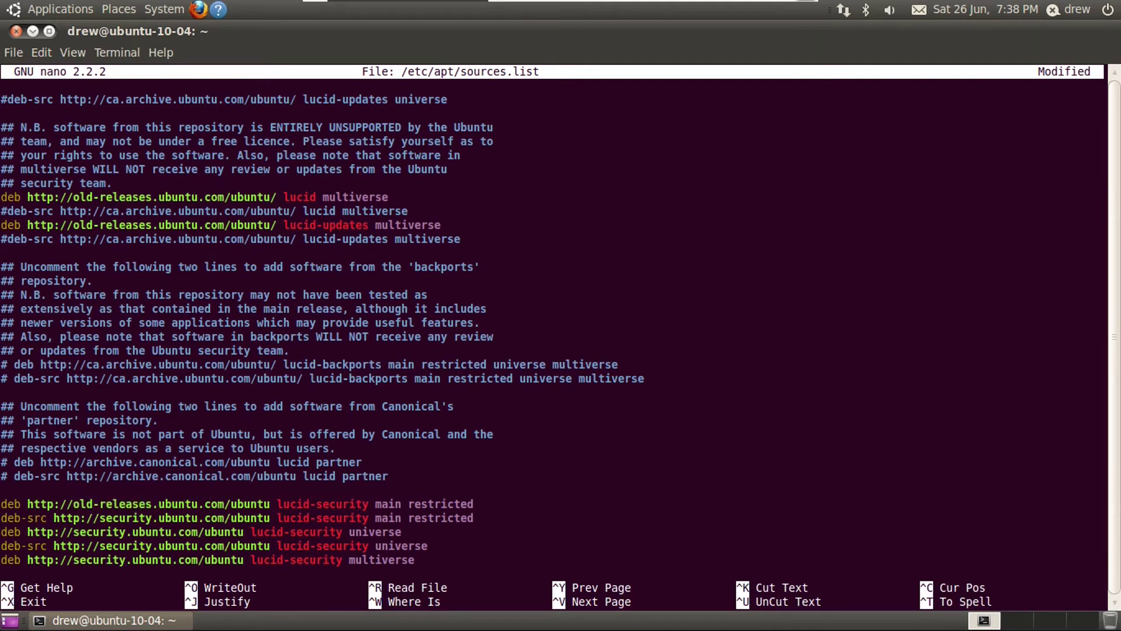
{"action": "type", "text": "#"}
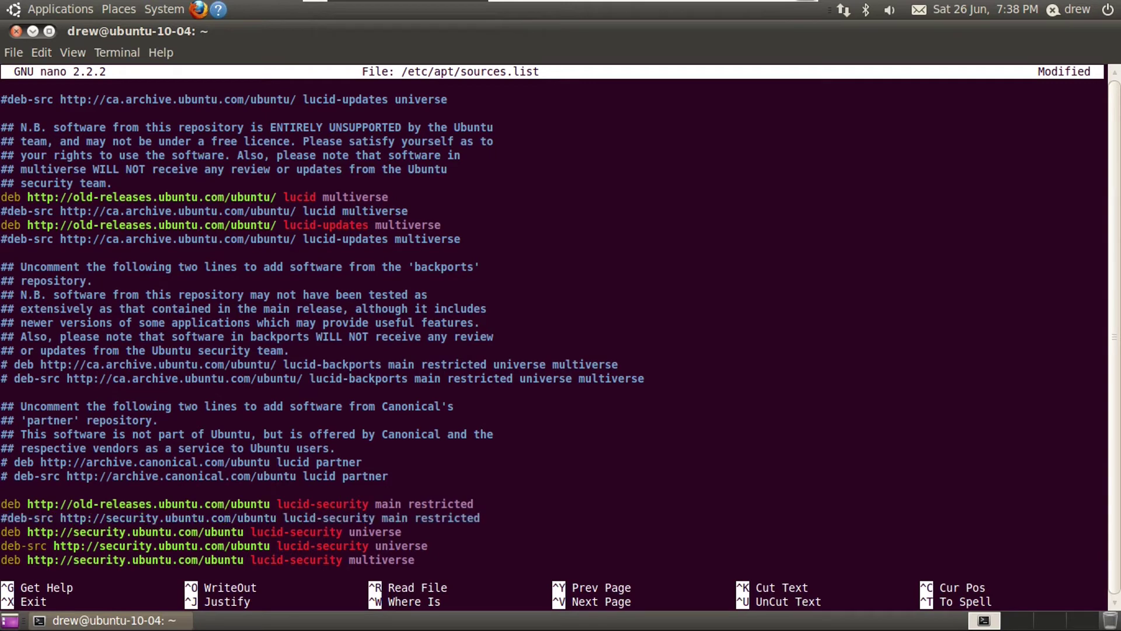
{"action": "key", "text": "Right"}
{"action": "key", "text": "Right"}
{"action": "key", "text": "Right"}
{"action": "key", "text": "Right"}
{"action": "key", "text": "Right"}
{"action": "key", "text": "Right"}
{"action": "key", "text": "Right"}
{"action": "key", "text": "Right"}
{"action": "key", "text": "Right"}
{"action": "key", "text": "Right"}
{"action": "key", "text": "Delete"}
{"action": "key", "text": "Delete"}
{"action": "key", "text": "Delete"}
{"action": "key", "text": "Delete"}
{"action": "key", "text": "Delete"}
{"action": "key", "text": "Delete"}
{"action": "key", "text": "Delete"}
{"action": "key", "text": "Delete"}
{"action": "key", "text": "Delete"}
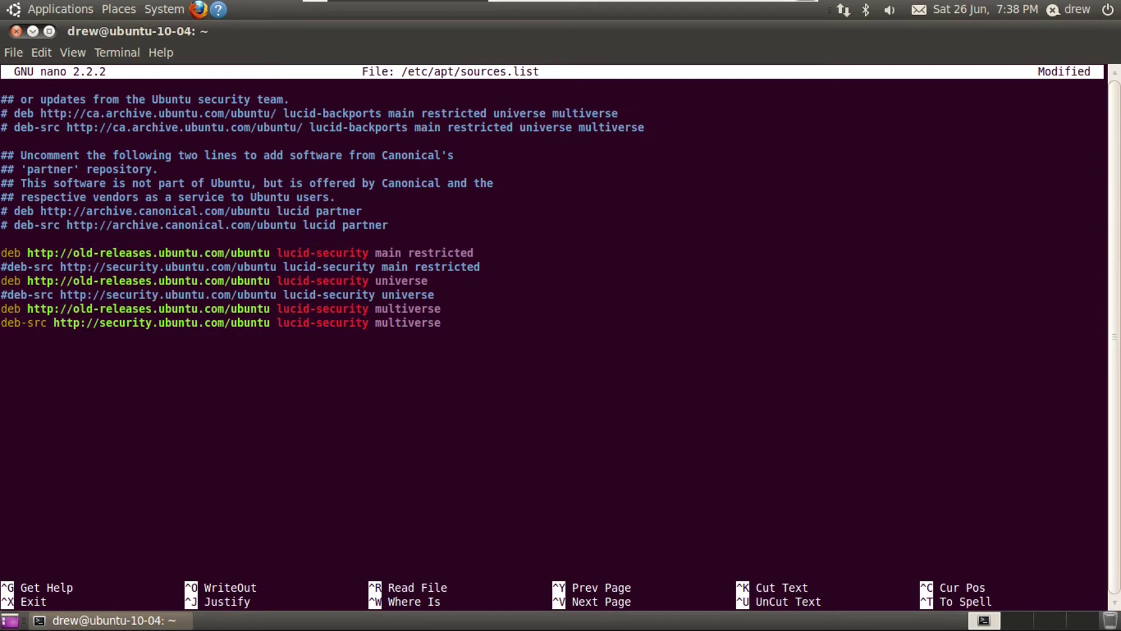
{"action": "key", "text": "ctrl+x"}
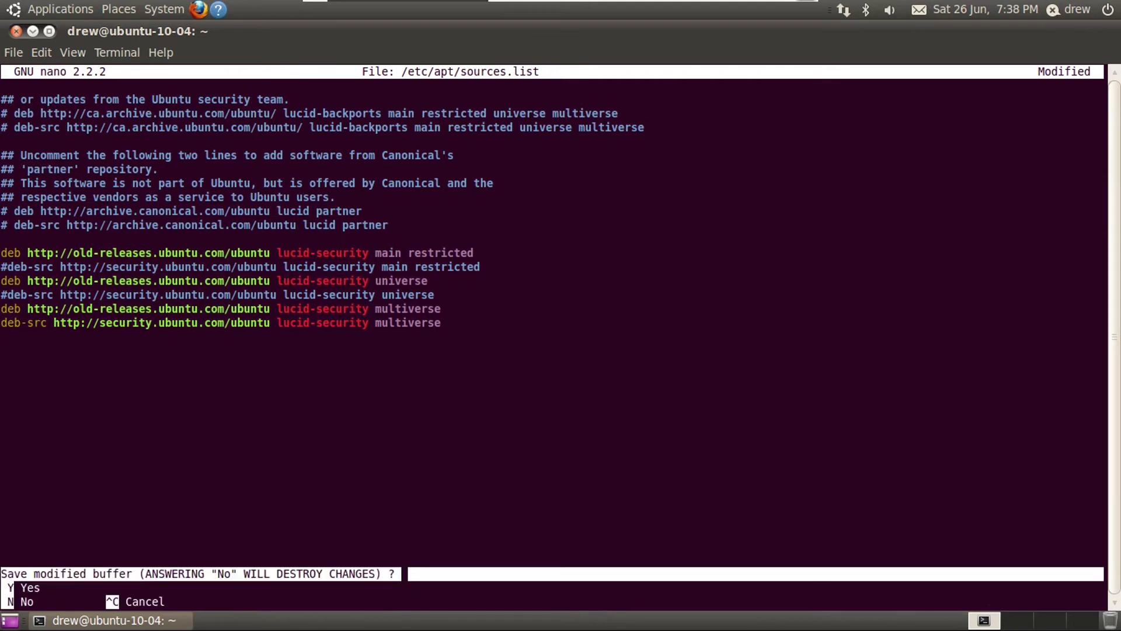
{"action": "key", "text": "y"}
{"action": "key", "text": "Return"}
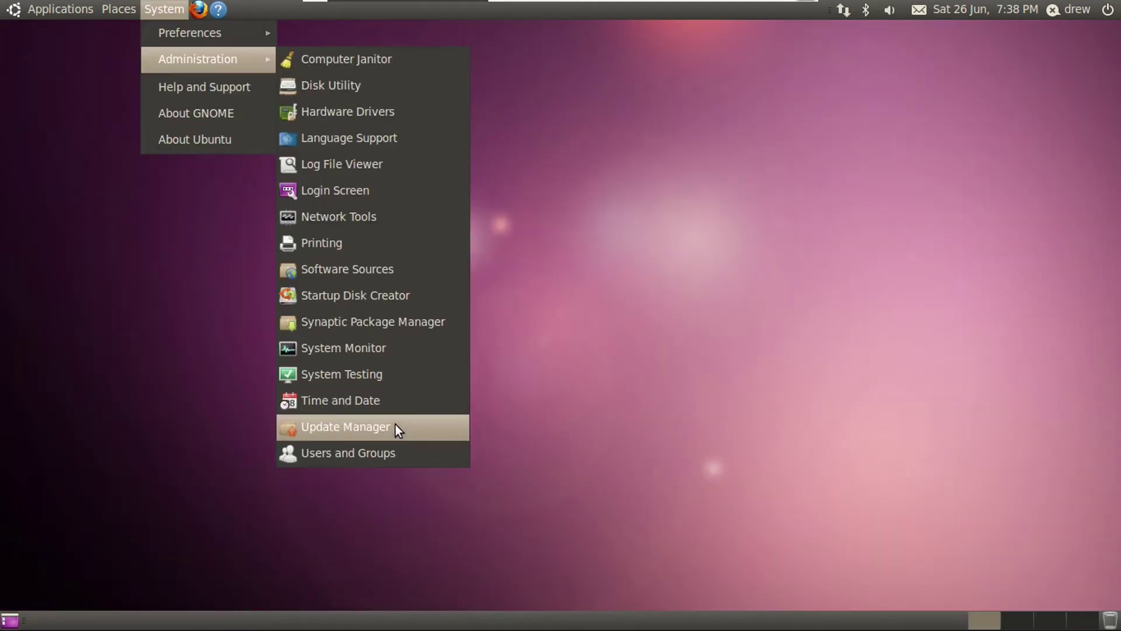
Step: Reopen Update Manager, close it, and launch it again from System > Administration
{"action": "left_click", "coordinate": [395, 425]}
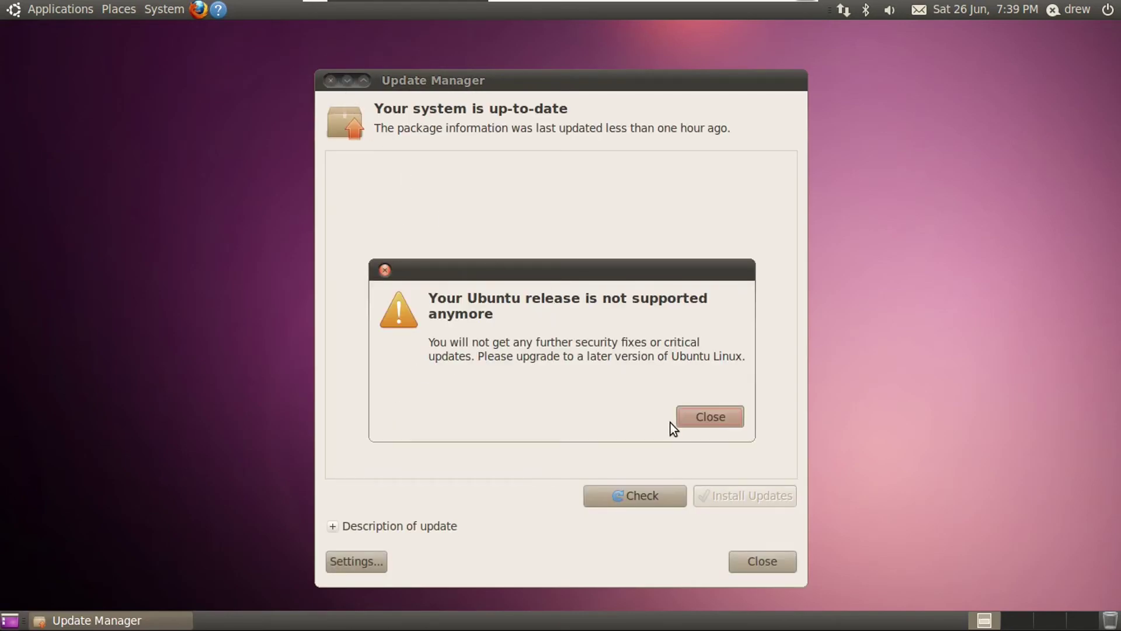
{"action": "left_click", "coordinate": [688, 414]}
{"action": "left_click", "coordinate": [165, 9]}
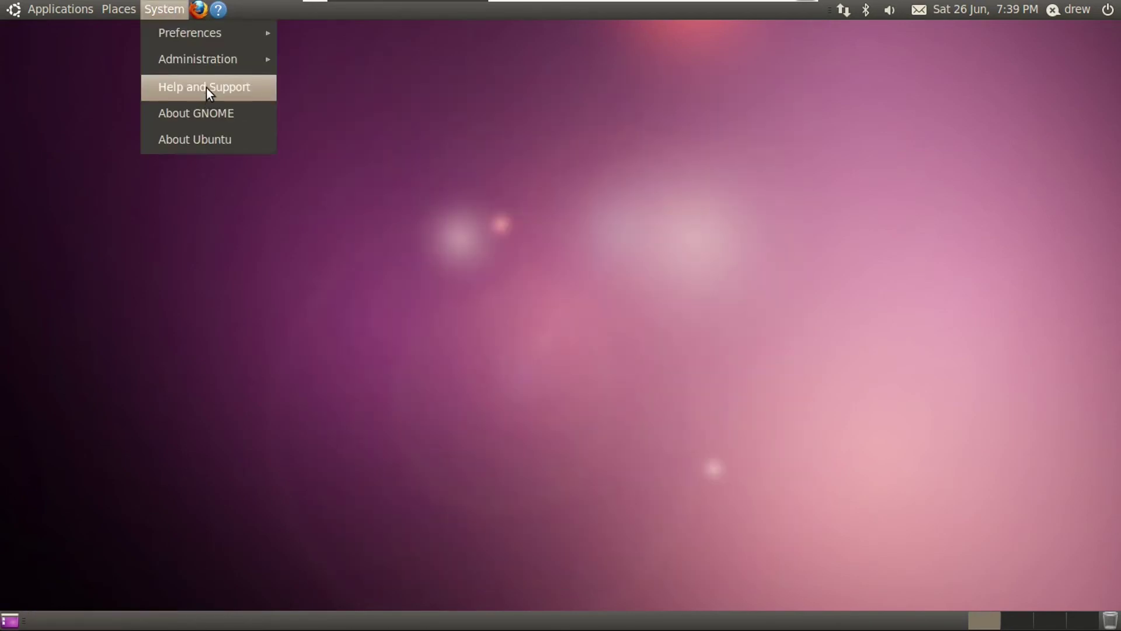
{"action": "mouse_move", "coordinate": [199, 59]}
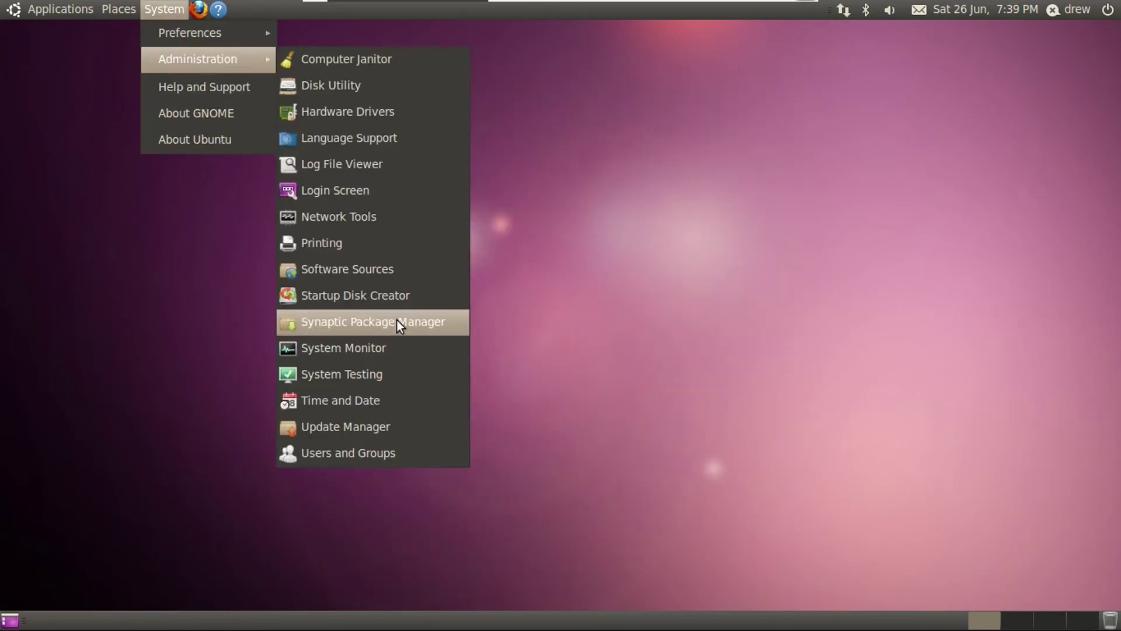
{"action": "left_click", "coordinate": [373, 427]}
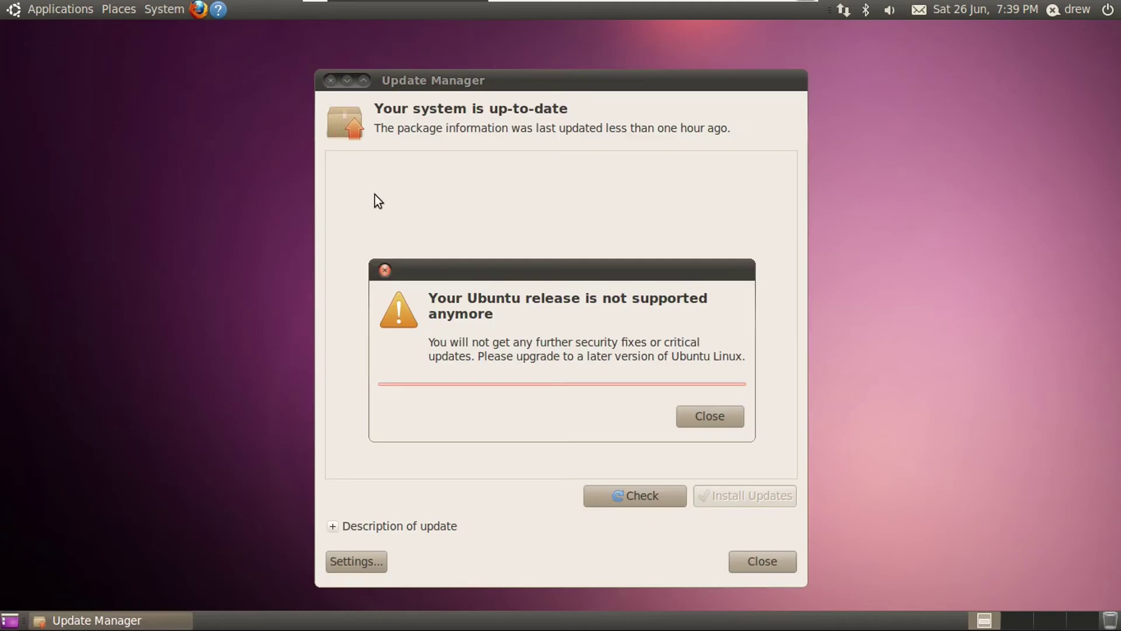
Step: Run sudo apt-get update and sudo apt-get upgrade, then try reboot, which needs root
{"action": "type", "text": "sudo apt-"}
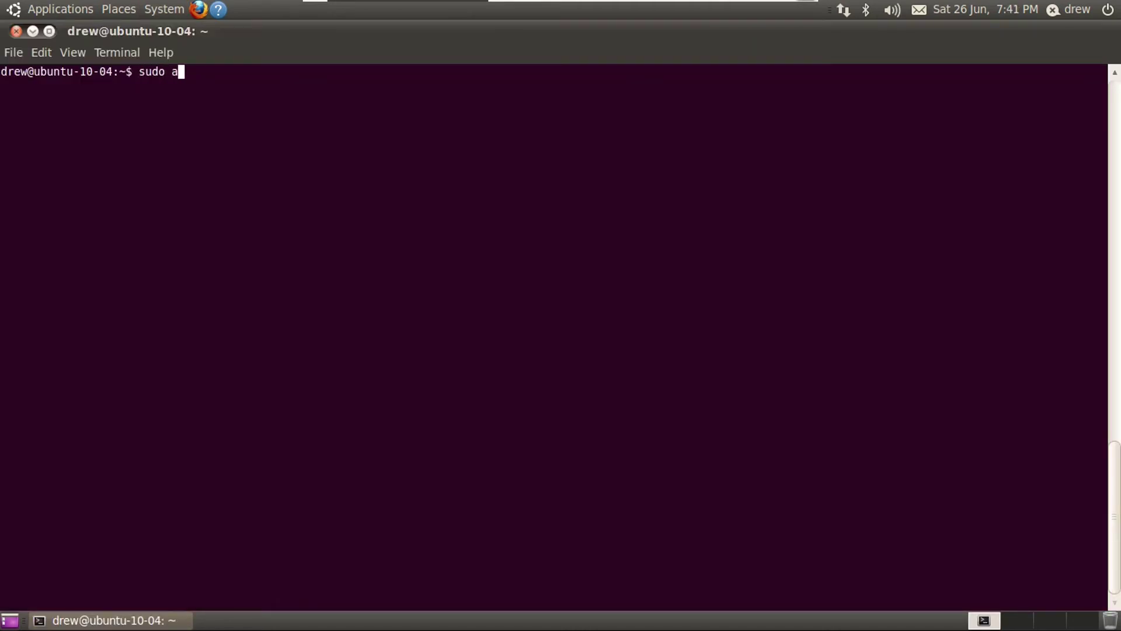
{"action": "type", "text": "get update"}
{"action": "key", "text": "Return"}
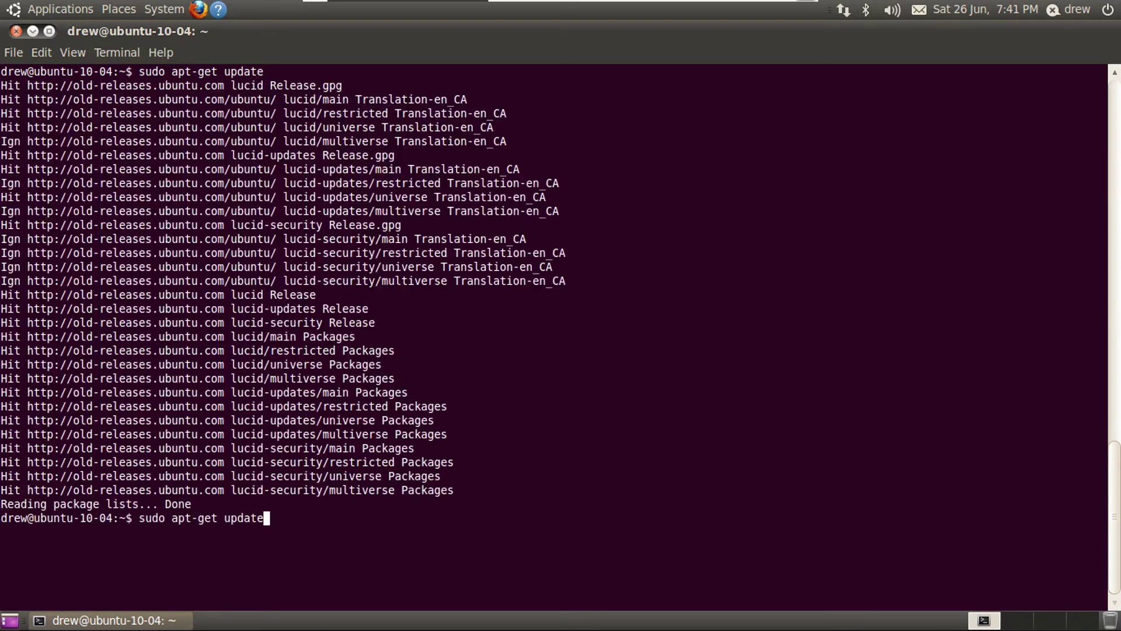
{"action": "key", "text": "BackSpace"}
{"action": "key", "text": "BackSpace"}
{"action": "key", "text": "BackSpace"}
{"action": "key", "text": "BackSpace"}
{"action": "type", "text": "grade"}
{"action": "key", "text": "Return"}
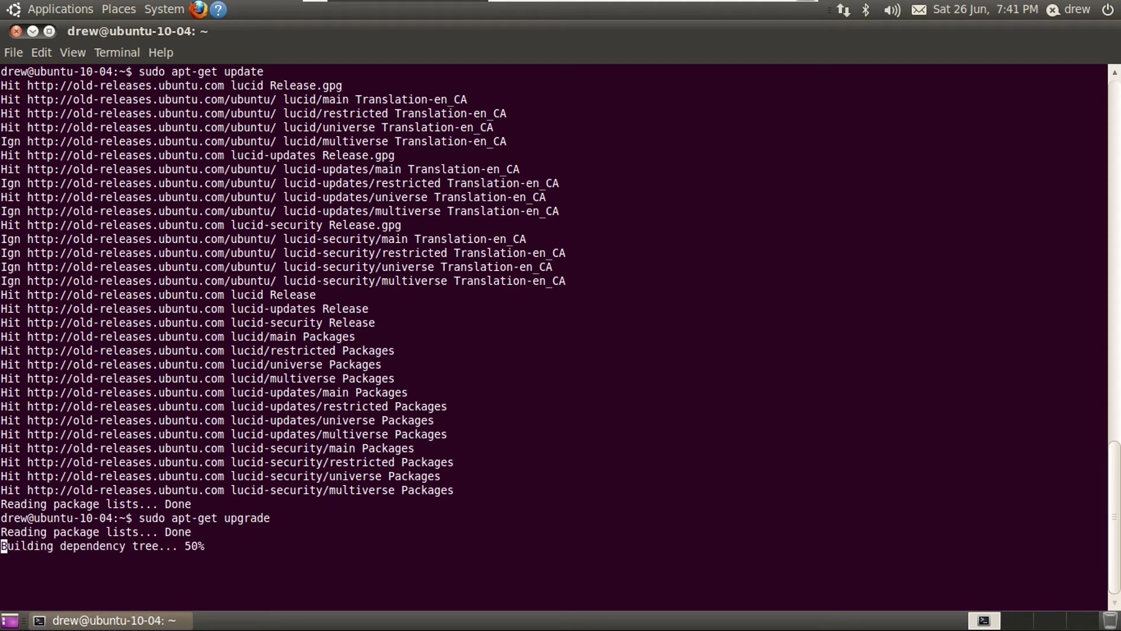
{"action": "key", "text": "Return"}
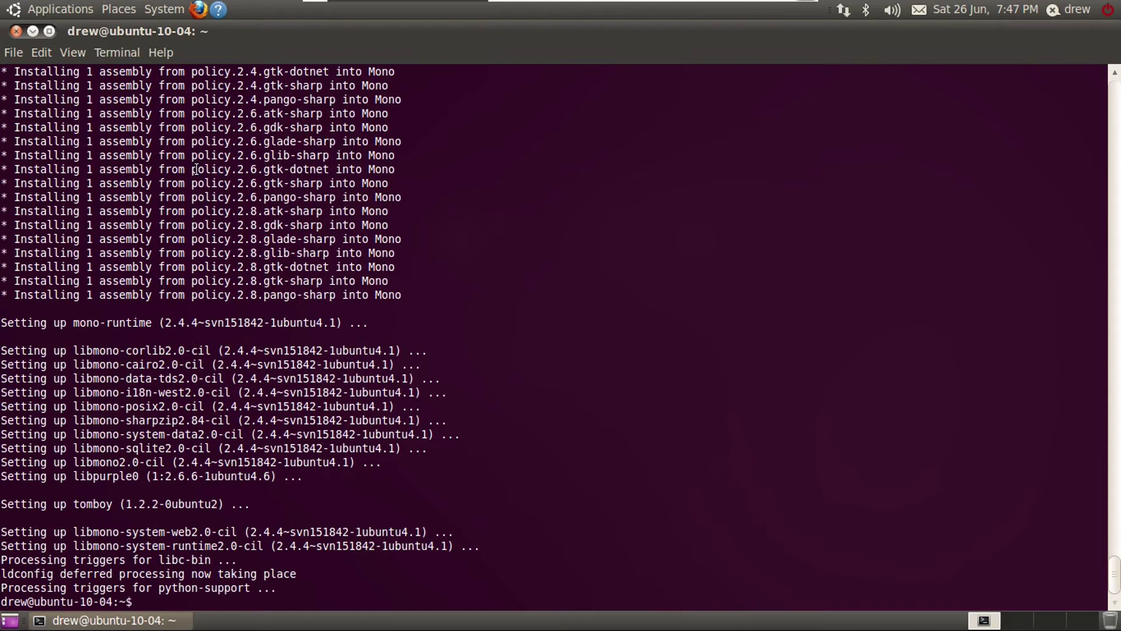
{"action": "type", "text": "reboot"}
{"action": "key", "text": "Return"}
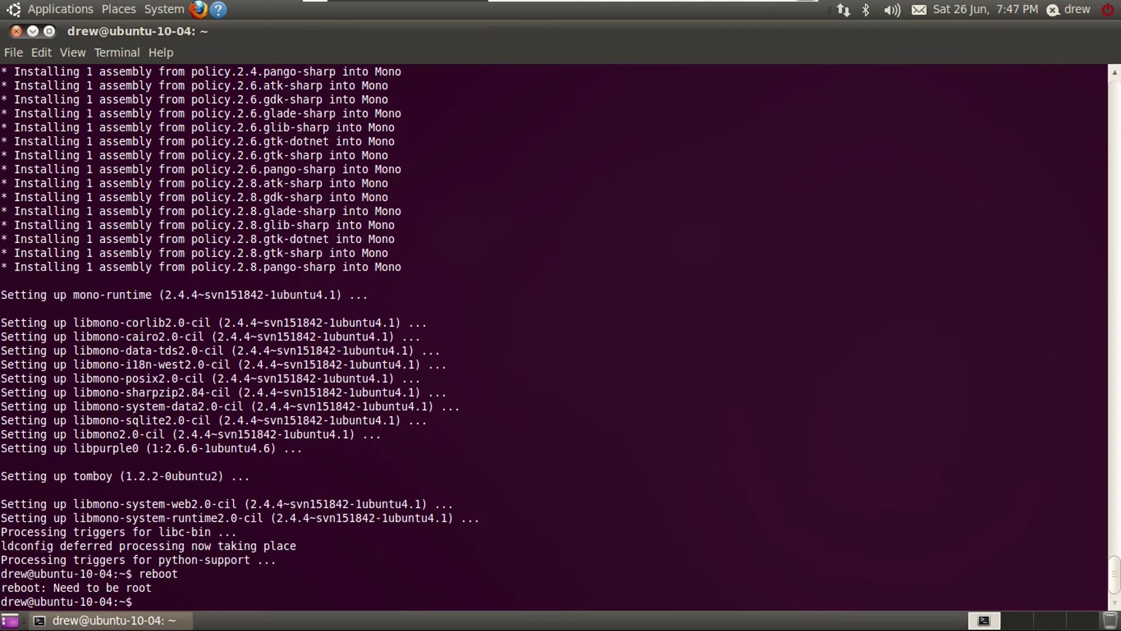
Step: Restart the Ubuntu guest, then open and close the top panel's Properties window
{"action": "left_click", "coordinate": [1108, 10]}
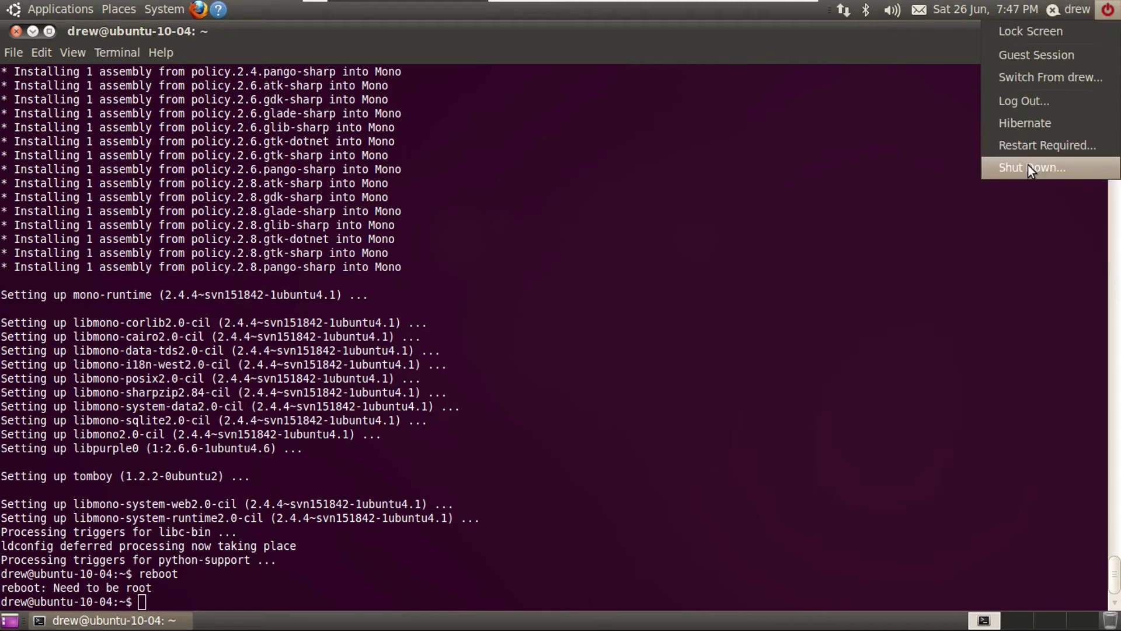
{"action": "left_click", "coordinate": [1046, 144]}
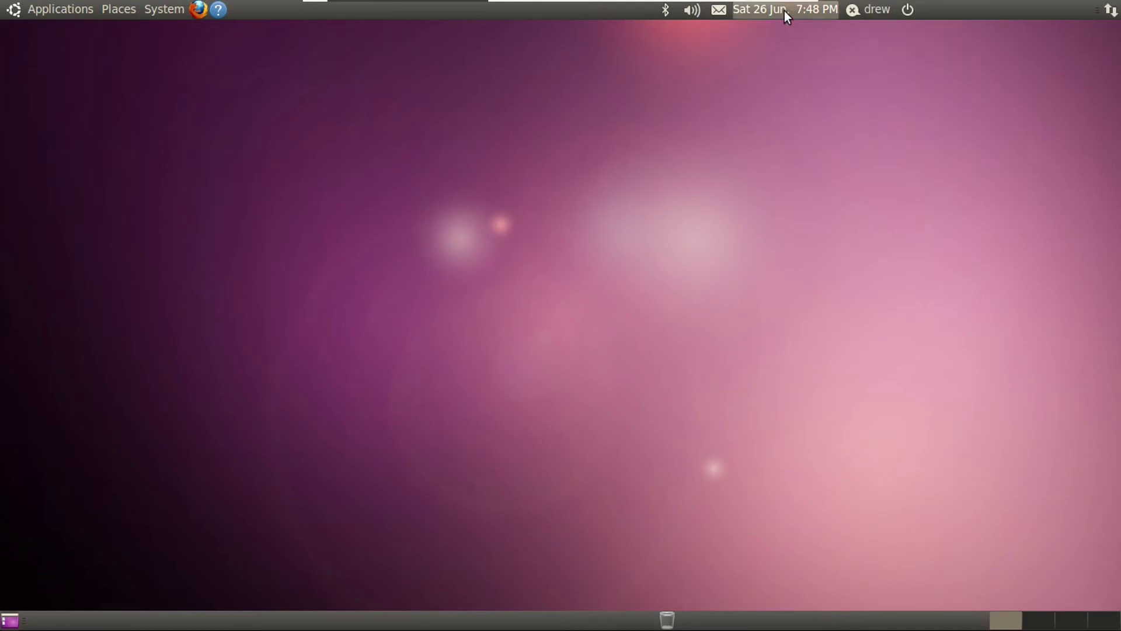
{"action": "right_click", "coordinate": [579, 21]}
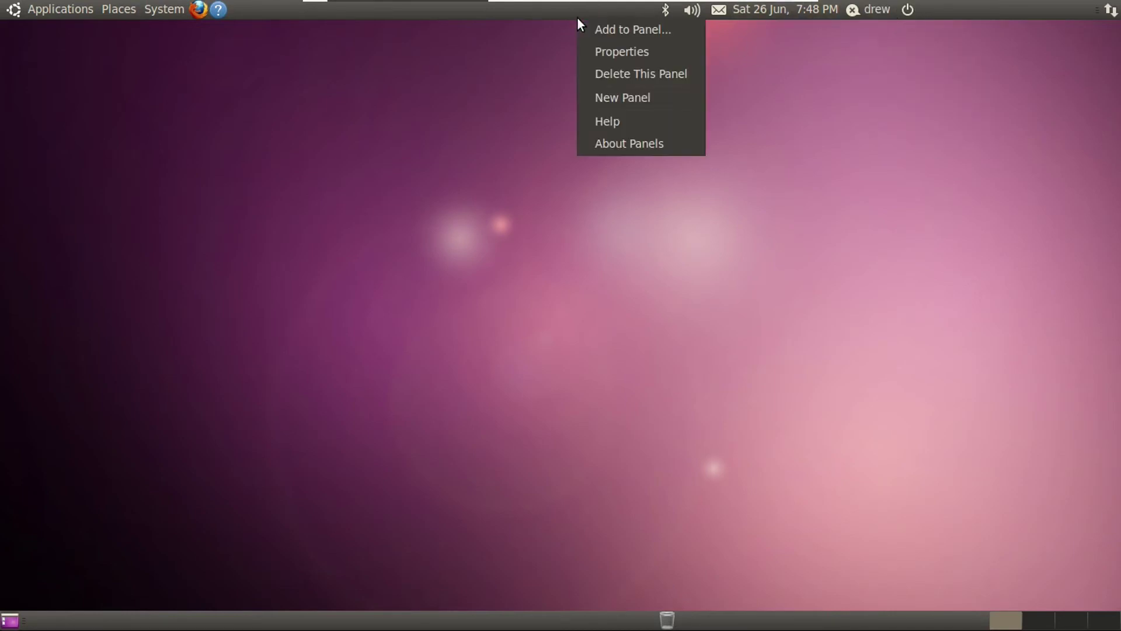
{"action": "left_click", "coordinate": [624, 50]}
{"action": "left_click", "coordinate": [590, 447]}
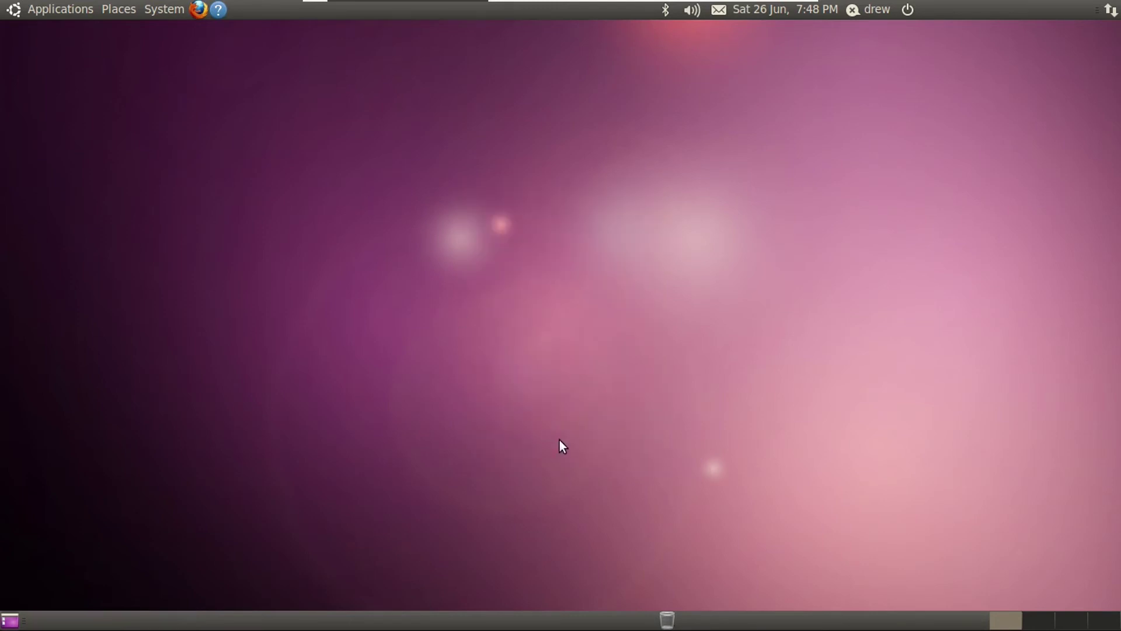
{"action": "left_click", "coordinate": [61, 8]}
Step: Search Software Centre for 'auda' and install Audacity, authenticating with the account password
{"action": "left_click", "coordinate": [68, 192]}
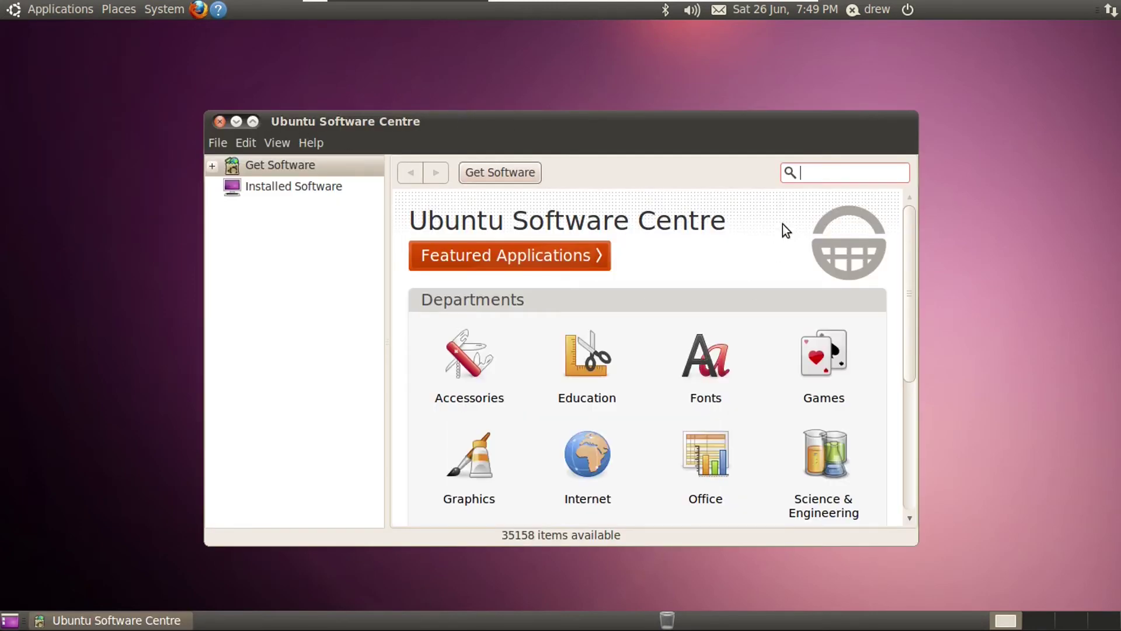
{"action": "type", "text": "auda"}
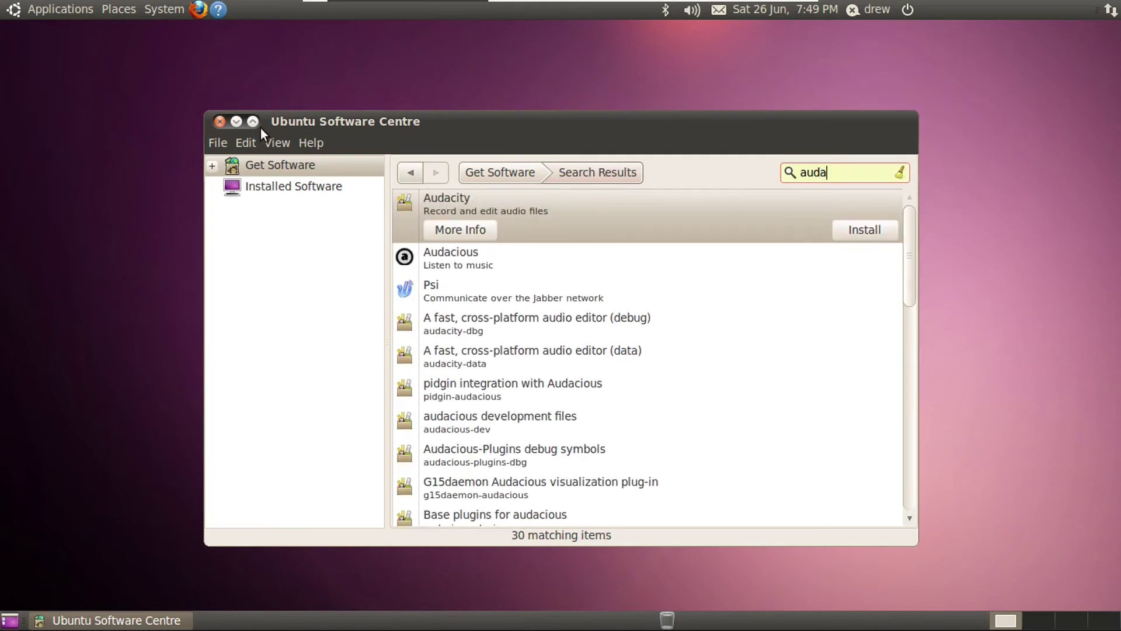
{"action": "left_click", "coordinate": [253, 122]}
{"action": "left_click", "coordinate": [1054, 142]}
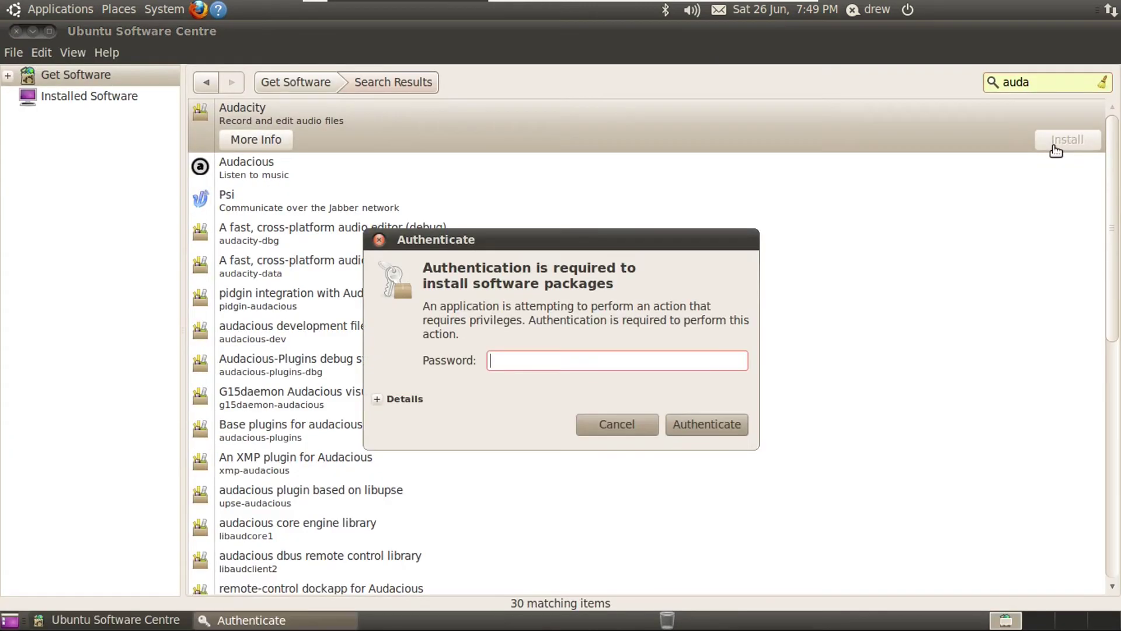
{"action": "type", "text": "***************"}
{"action": "key", "text": "Return"}
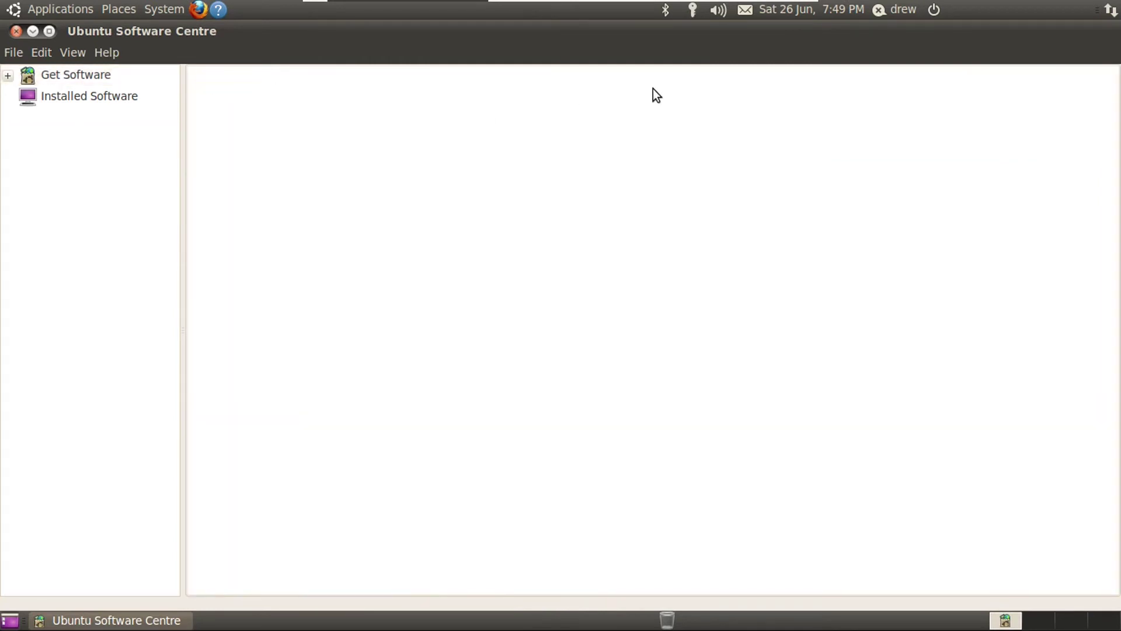
Step: Launch Audacity from Sound & Video, dismiss its welcome, then close Audacity and Software Centre
{"action": "left_click", "coordinate": [58, 8]}
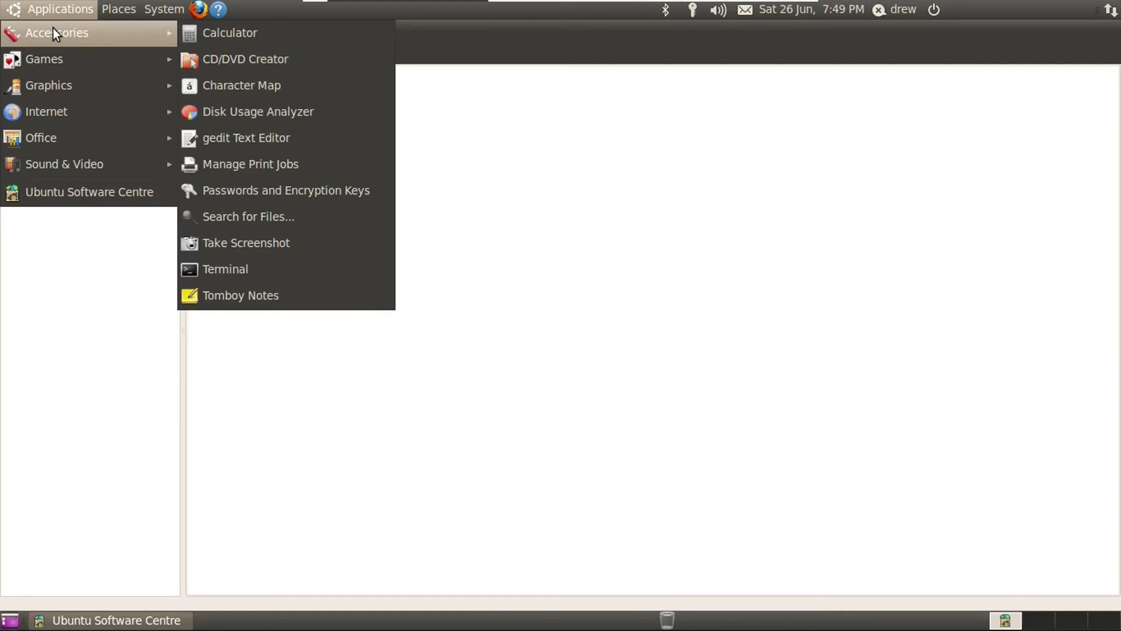
{"action": "mouse_move", "coordinate": [94, 164]}
{"action": "left_click", "coordinate": [247, 163]}
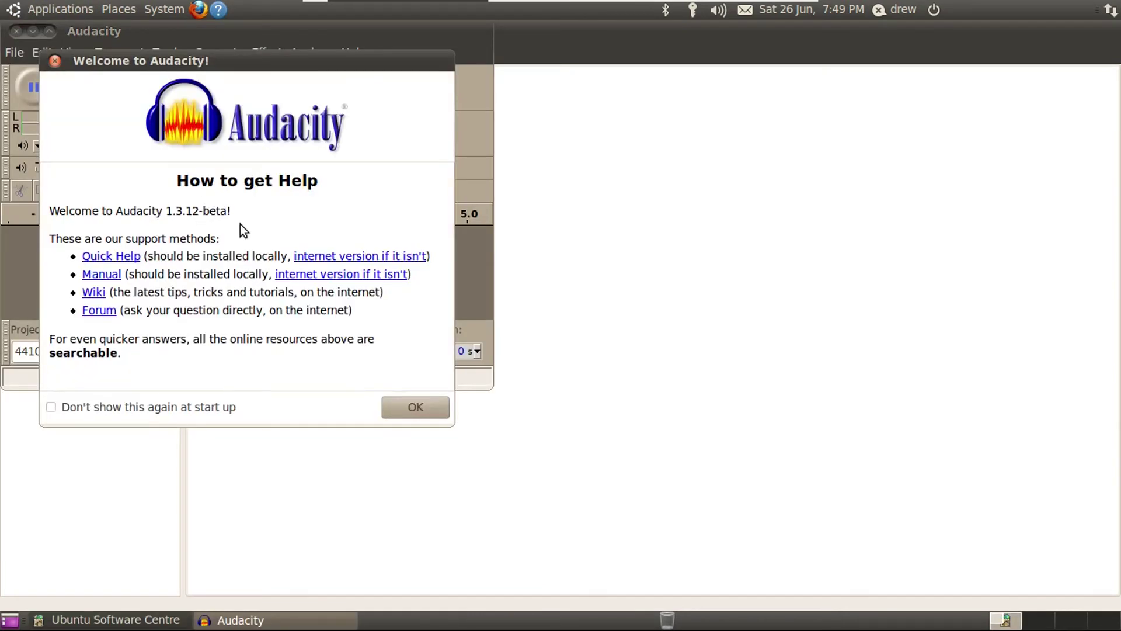
{"action": "key", "text": "Return"}
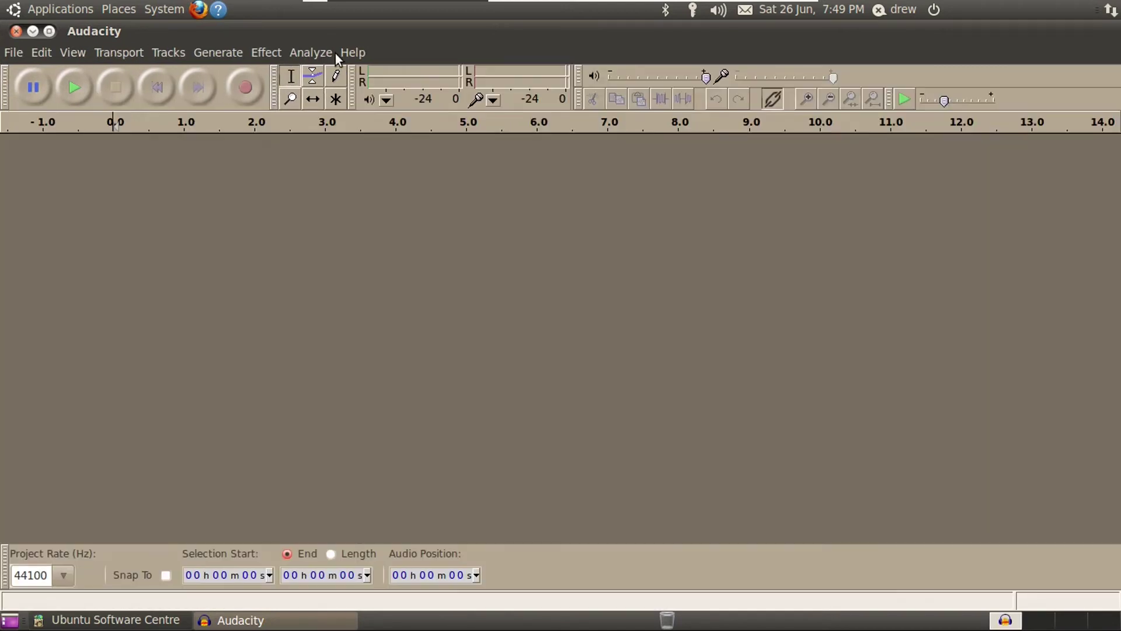
{"action": "left_click", "coordinate": [352, 52]}
{"action": "left_click", "coordinate": [16, 31]}
{"action": "left_click", "coordinate": [16, 31]}
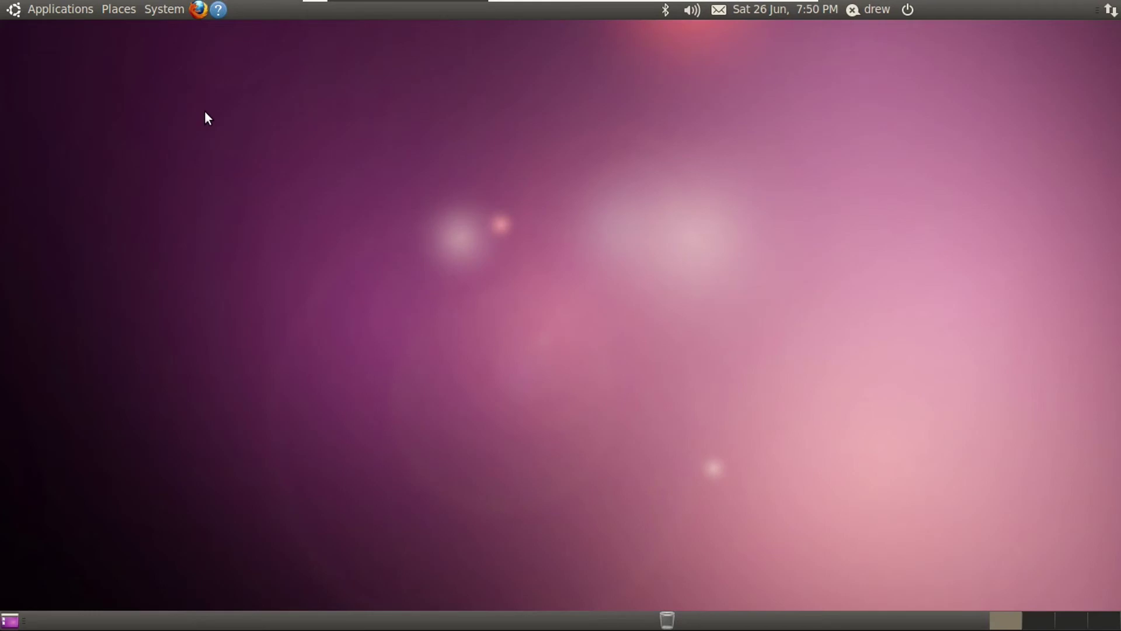
Step: Open the Ubuntu Help Center from the panel and scroll its home page
{"action": "left_click", "coordinate": [60, 9]}
{"action": "mouse_move", "coordinate": [120, 44]}
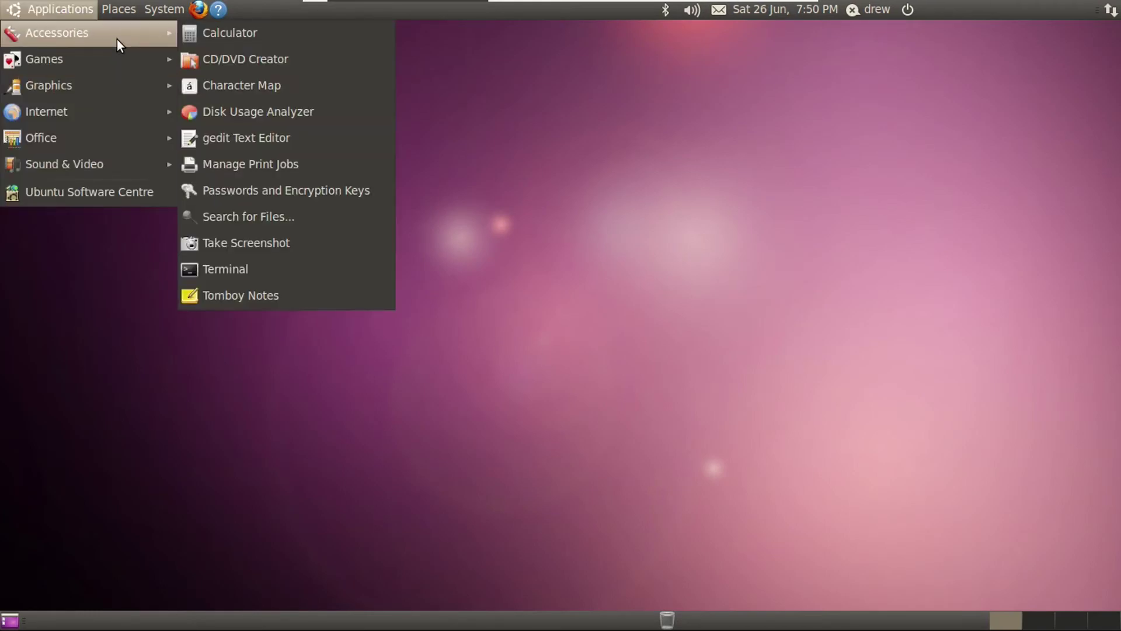
{"action": "left_click", "coordinate": [146, 275]}
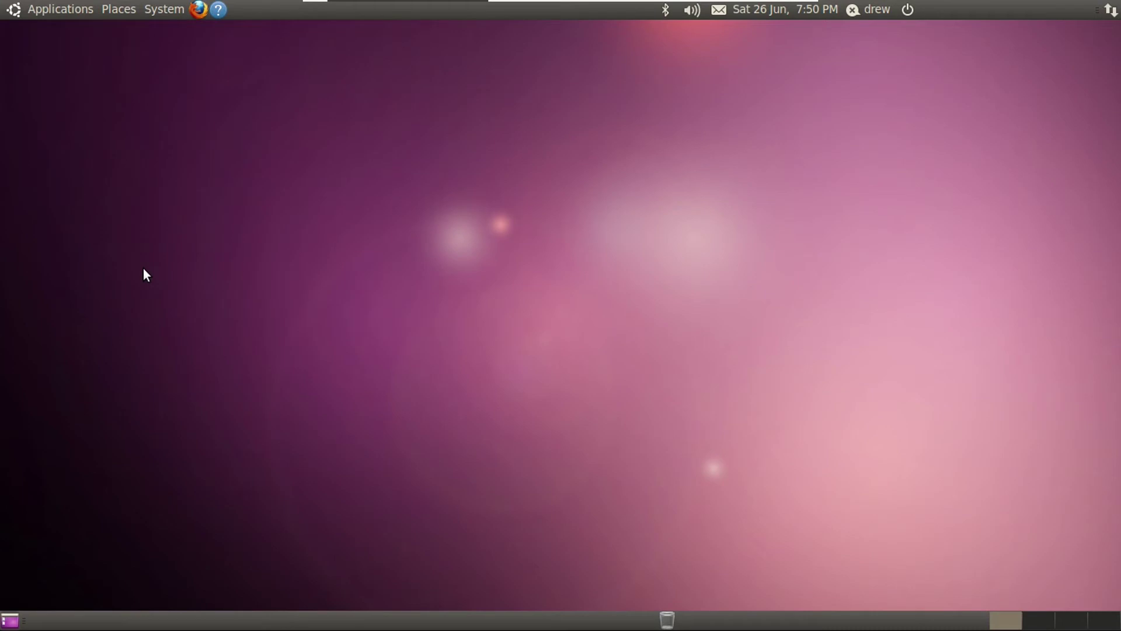
{"action": "left_click", "coordinate": [223, 15]}
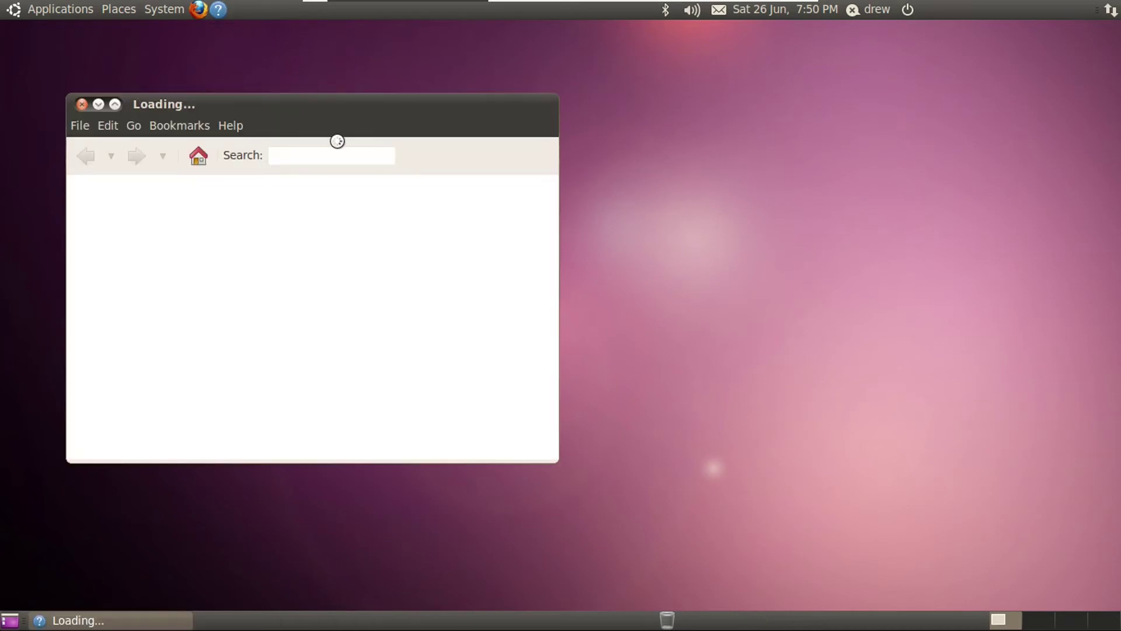
{"action": "scroll", "coordinate": [202, 278], "scroll_direction": "down", "scroll_amount": 5}
{"action": "scroll", "coordinate": [202, 278], "scroll_direction": "up", "scroll_amount": 5}
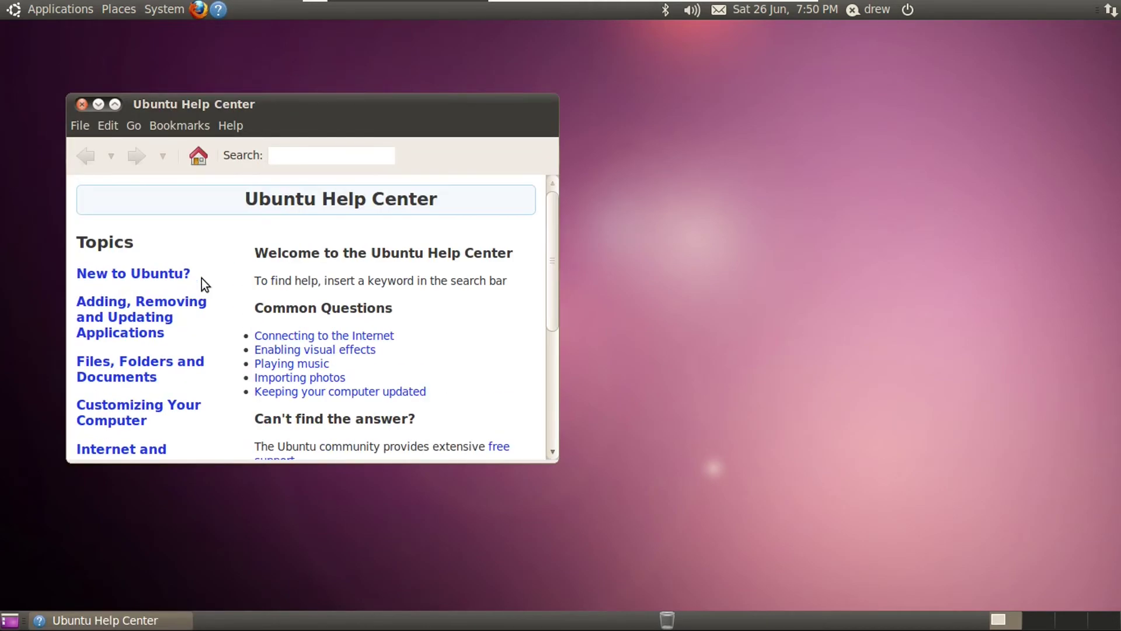
{"action": "scroll", "coordinate": [201, 278], "scroll_direction": "down", "scroll_amount": 5}
Step: Browse Advanced Topics > Using the Command Line > File and Directory Commands and scroll through it
{"action": "left_click", "coordinate": [136, 438]}
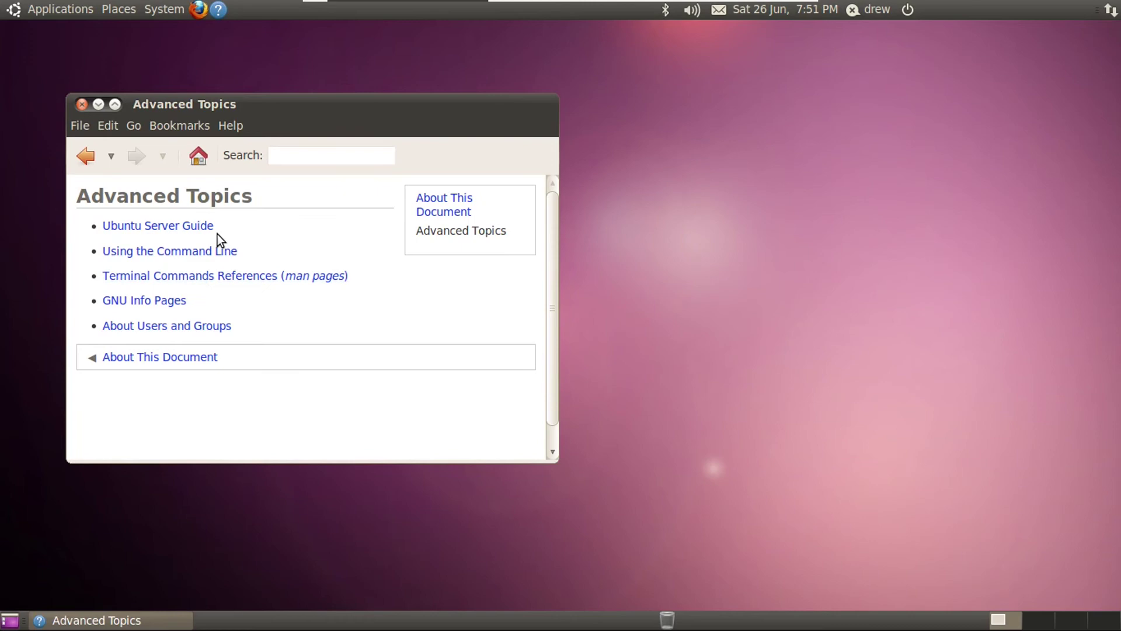
{"action": "left_click", "coordinate": [210, 252]}
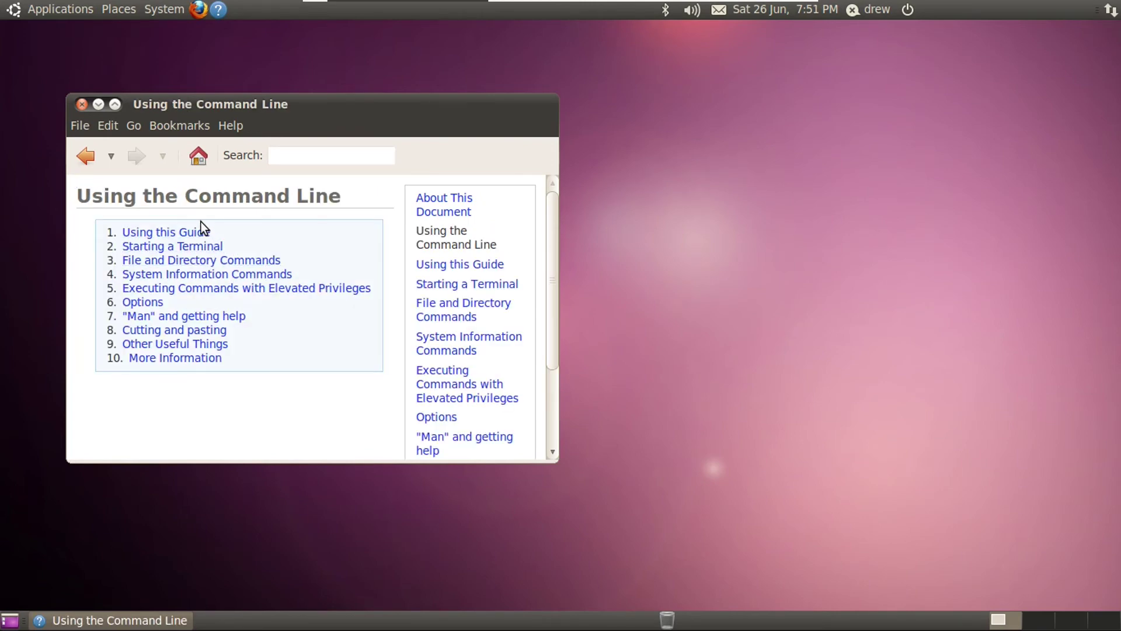
{"action": "left_click", "coordinate": [208, 258]}
{"action": "scroll", "coordinate": [258, 215], "scroll_direction": "down", "scroll_amount": 15}
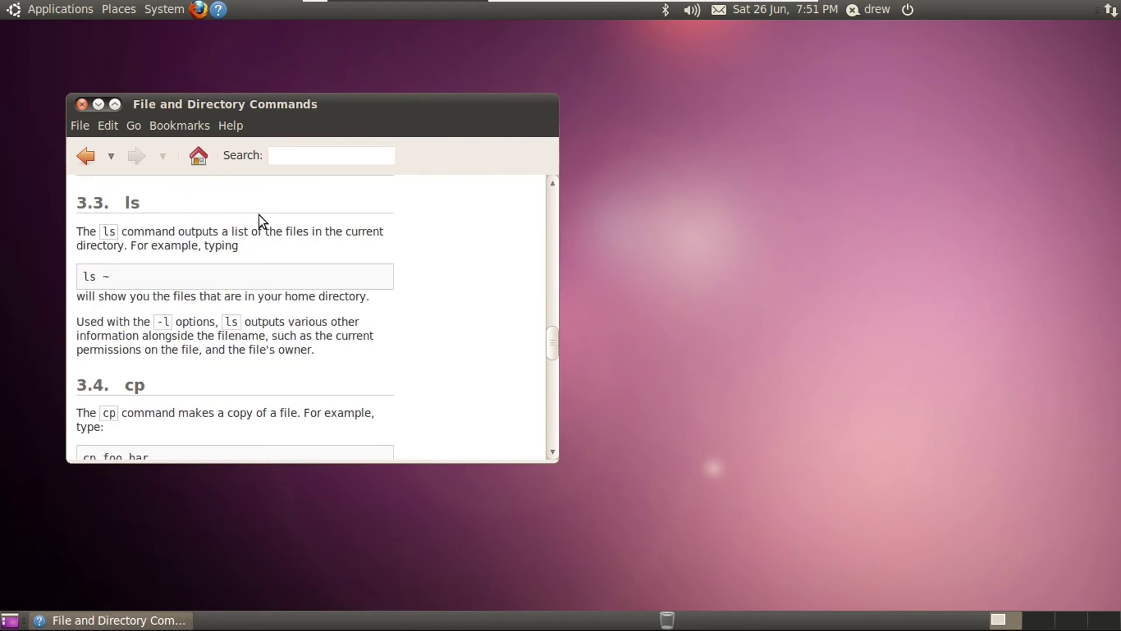
{"action": "scroll", "coordinate": [258, 215], "scroll_direction": "up", "scroll_amount": 4}
{"action": "scroll", "coordinate": [258, 215], "scroll_direction": "up", "scroll_amount": 5}
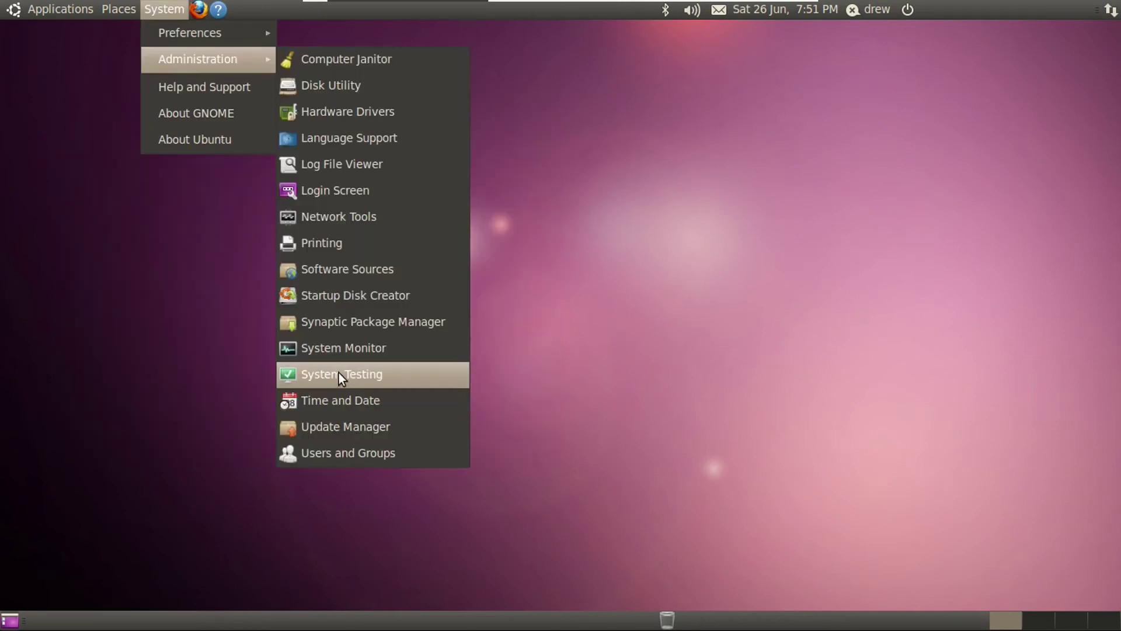
Step: Start System Testing with the administrator password and advance through sound device detection
{"action": "left_click", "coordinate": [339, 373]}
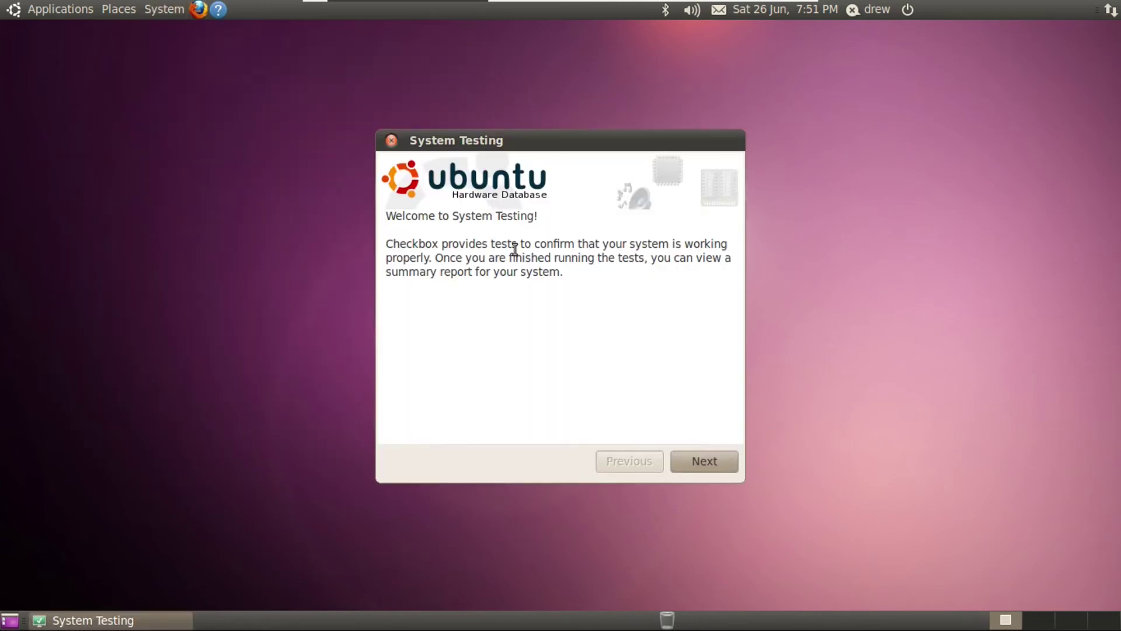
{"action": "left_click", "coordinate": [701, 460]}
{"action": "type", "text": "******"}
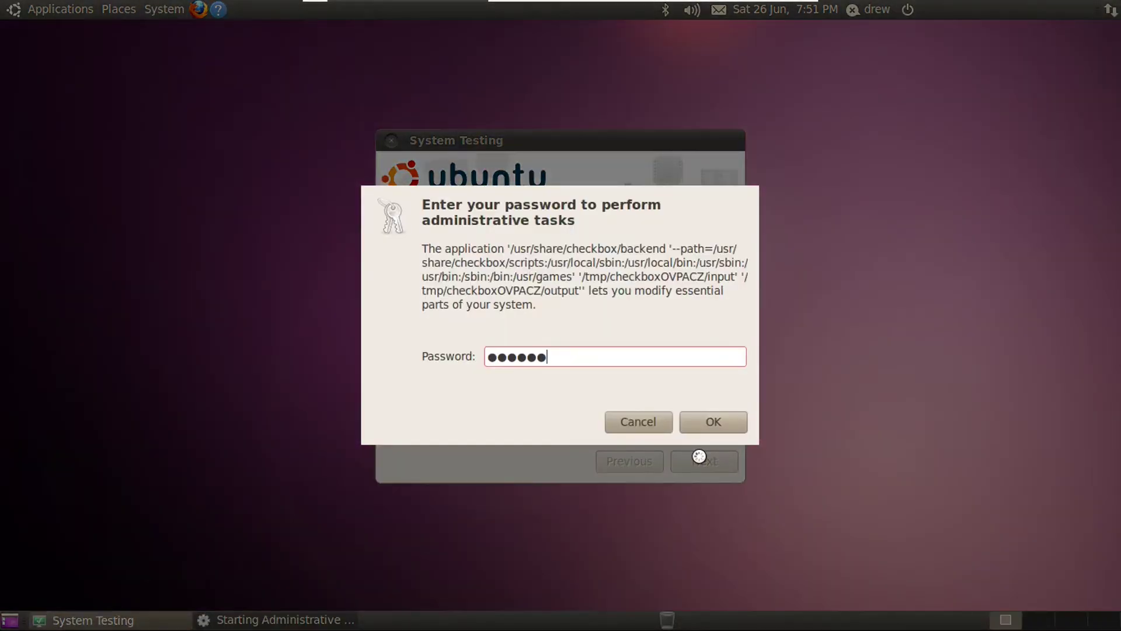
{"action": "type", "text": "******"}
{"action": "key", "text": "Return"}
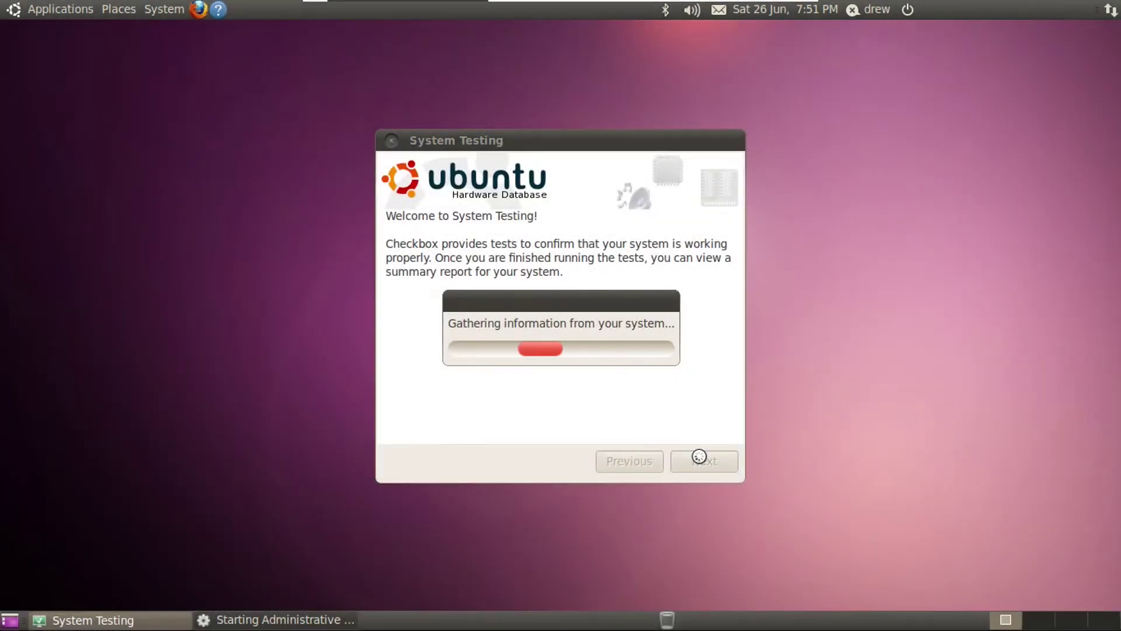
{"action": "left_click", "coordinate": [685, 461]}
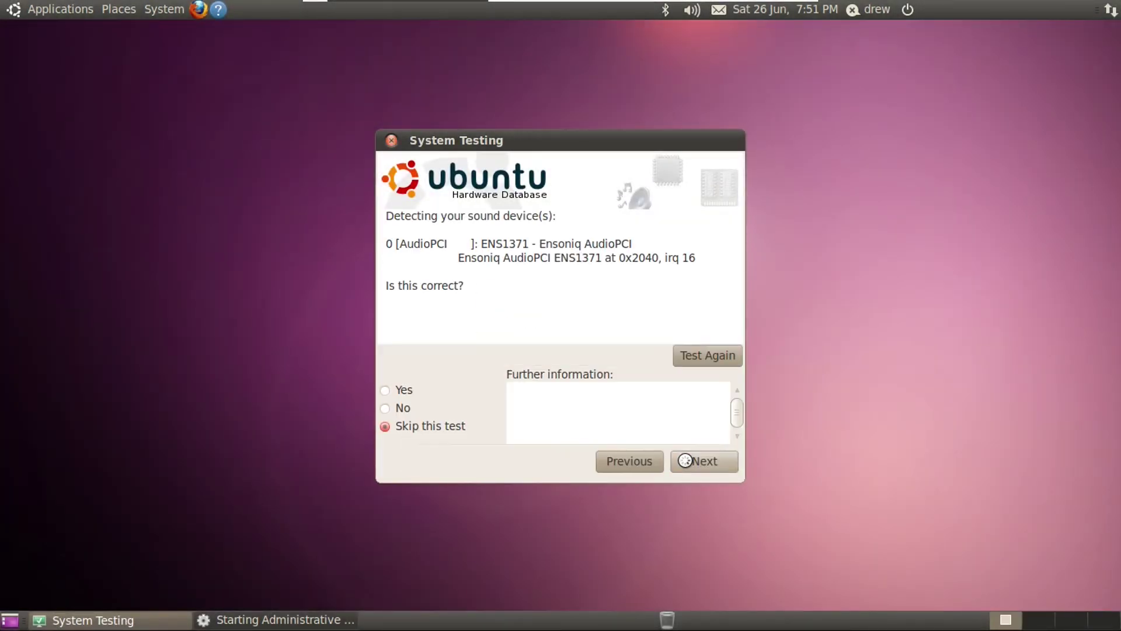
{"action": "left_click", "coordinate": [700, 356]}
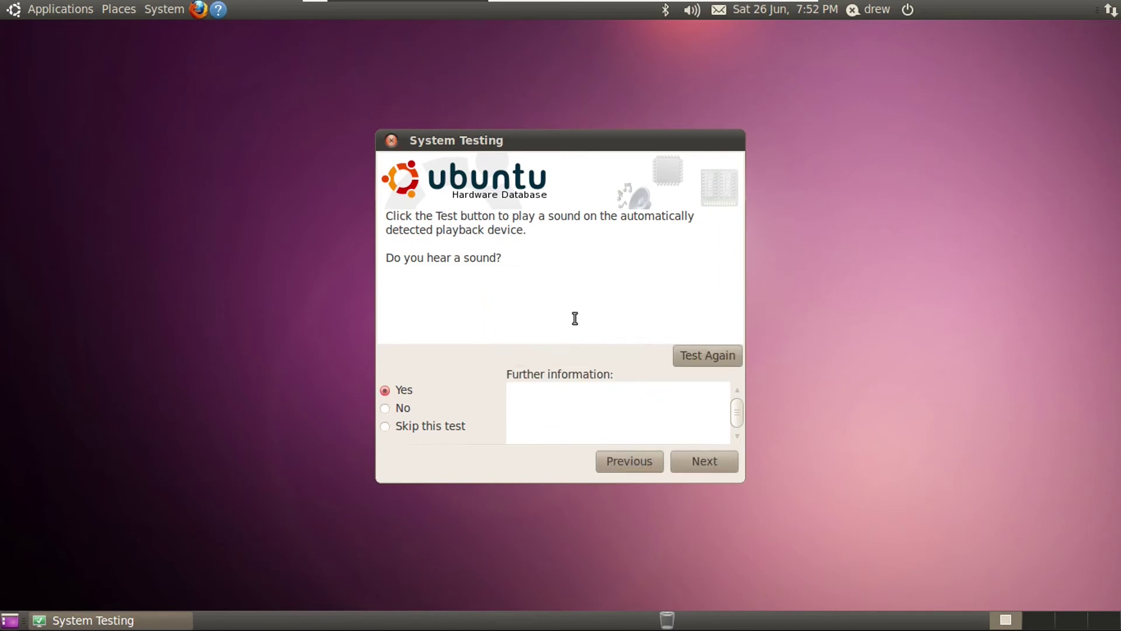
Step: Skip the sound and headphone tests, confirm the hard drive and mark the disk benchmark ok
{"action": "left_click", "coordinate": [689, 461]}
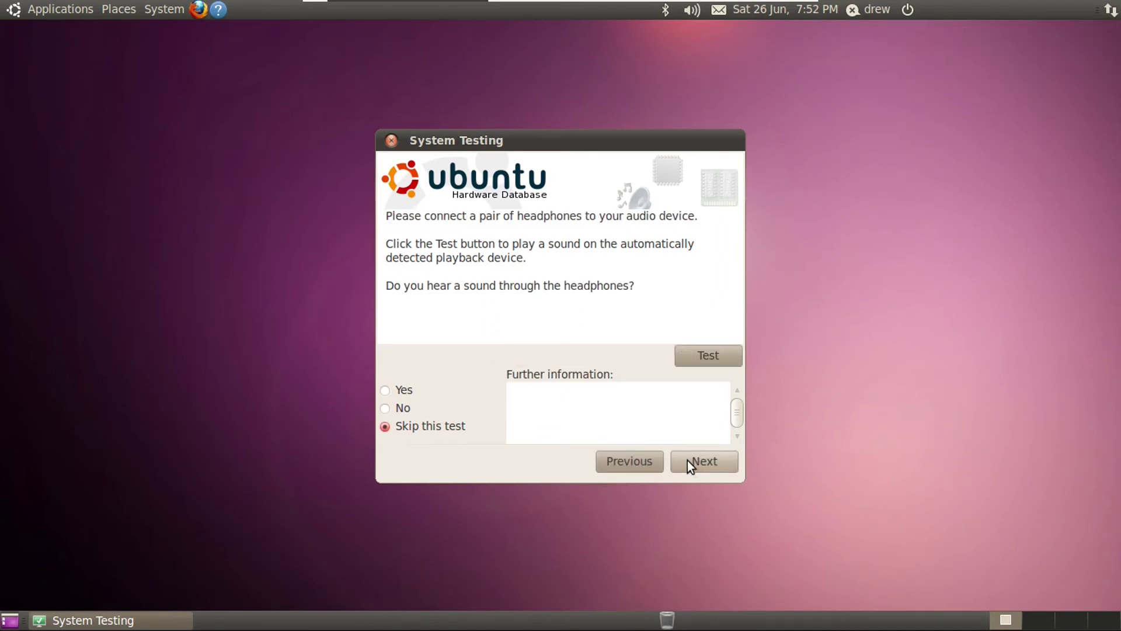
{"action": "left_click", "coordinate": [688, 461]}
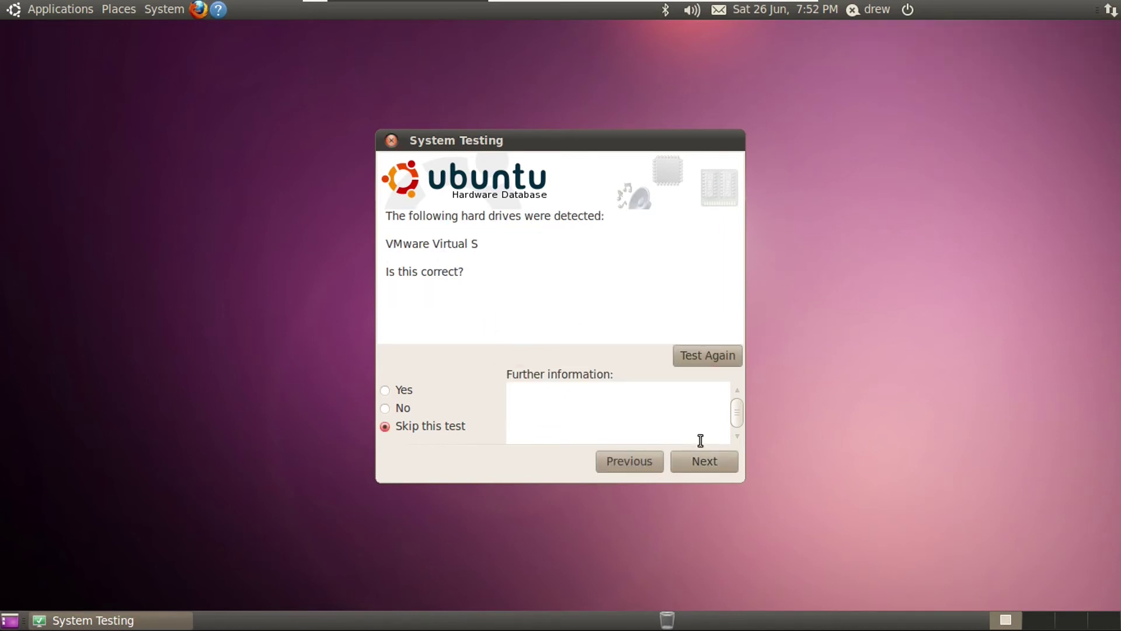
{"action": "left_click", "coordinate": [439, 390]}
{"action": "left_click", "coordinate": [676, 461]}
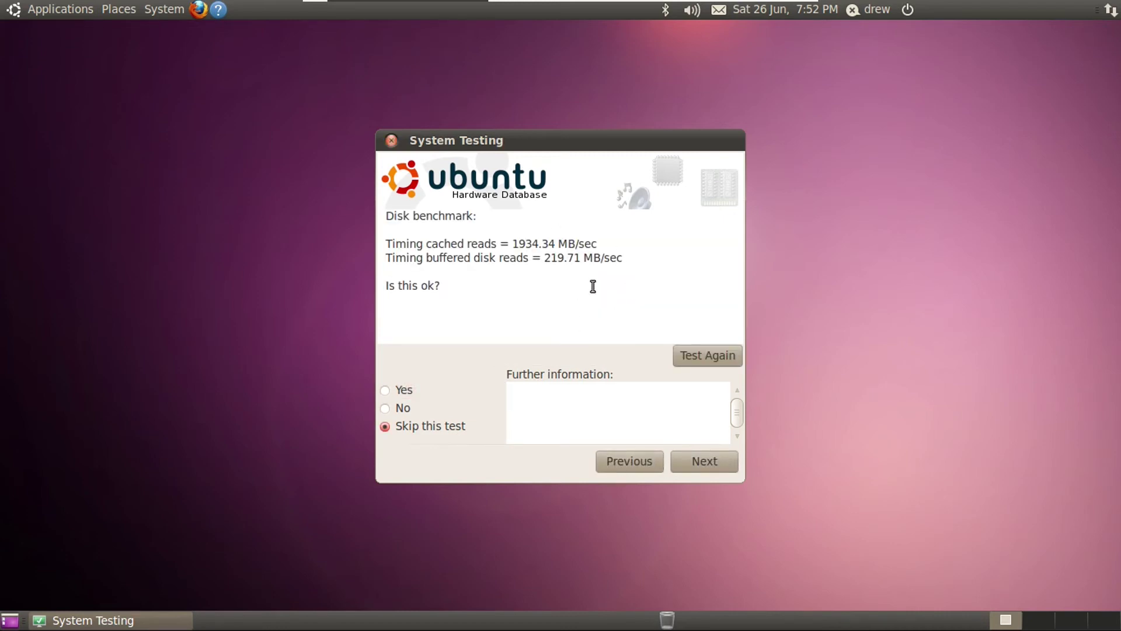
{"action": "key", "text": "alt+y"}
{"action": "left_click", "coordinate": [705, 464]}
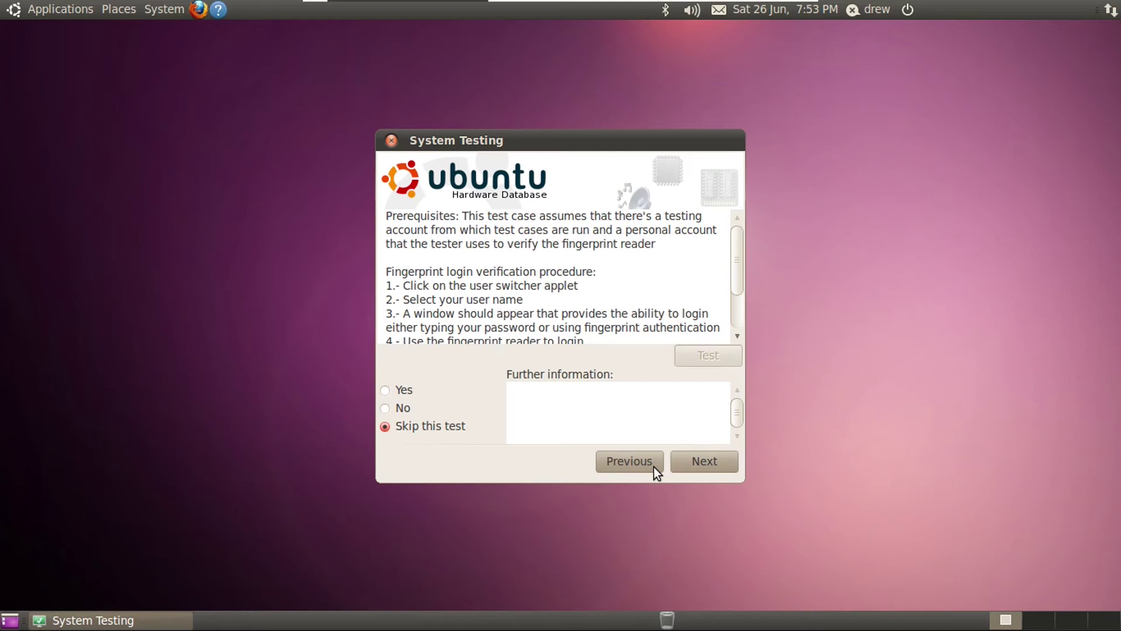
Step: Close System Testing, open Administration > Login Screen and unlock it with the account password
{"action": "left_click", "coordinate": [397, 142]}
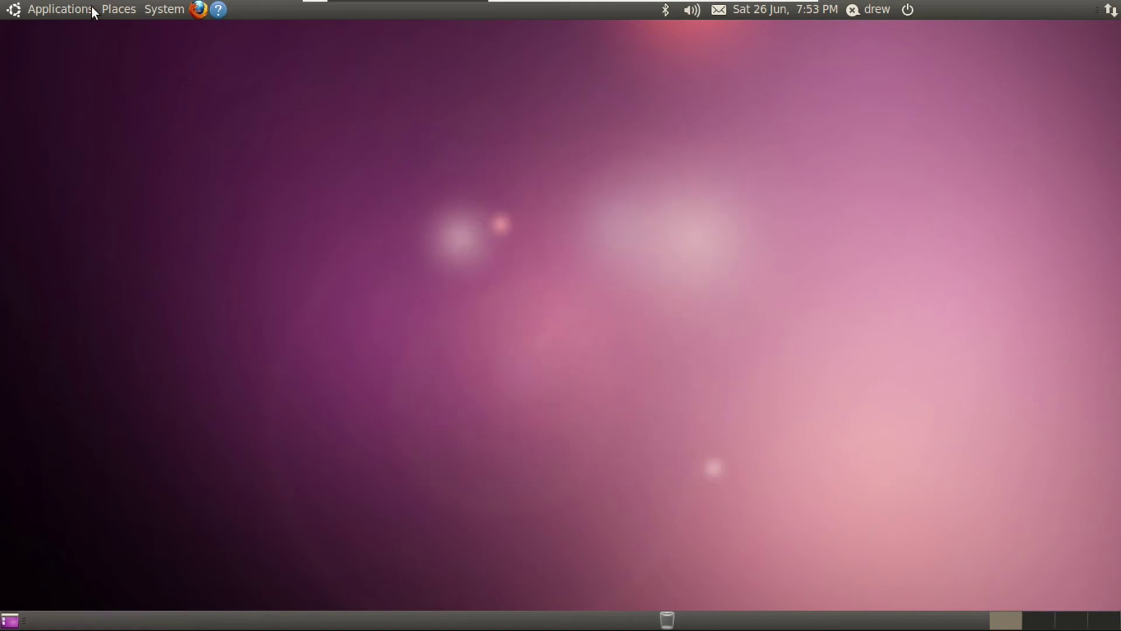
{"action": "left_click", "coordinate": [62, 7]}
{"action": "mouse_move", "coordinate": [164, 9]}
{"action": "mouse_move", "coordinate": [192, 53]}
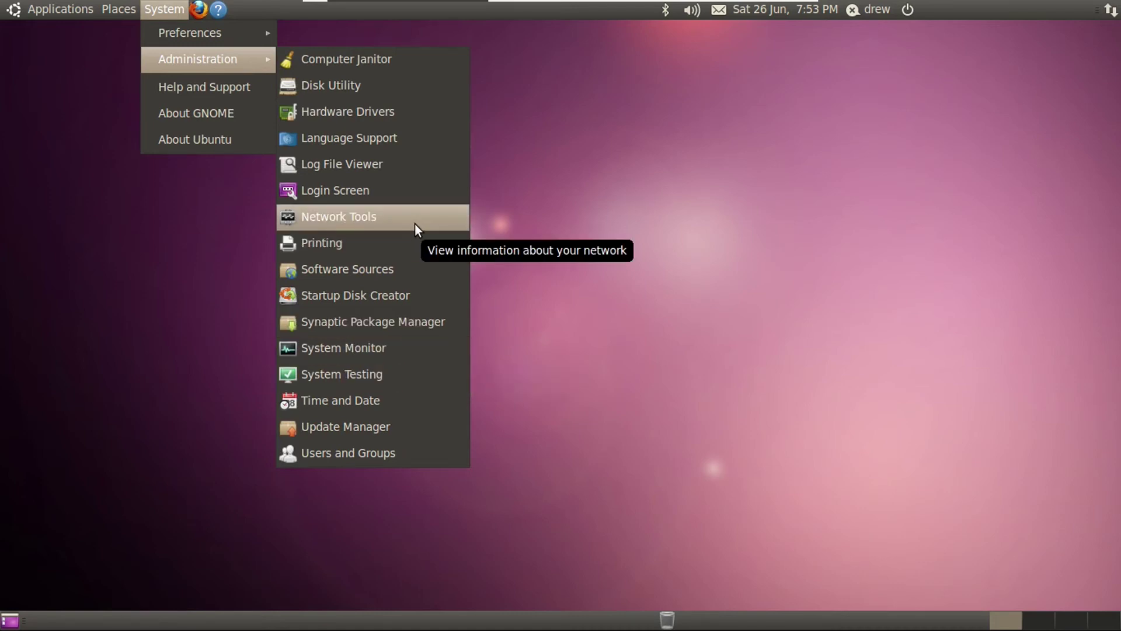
{"action": "left_click", "coordinate": [408, 191]}
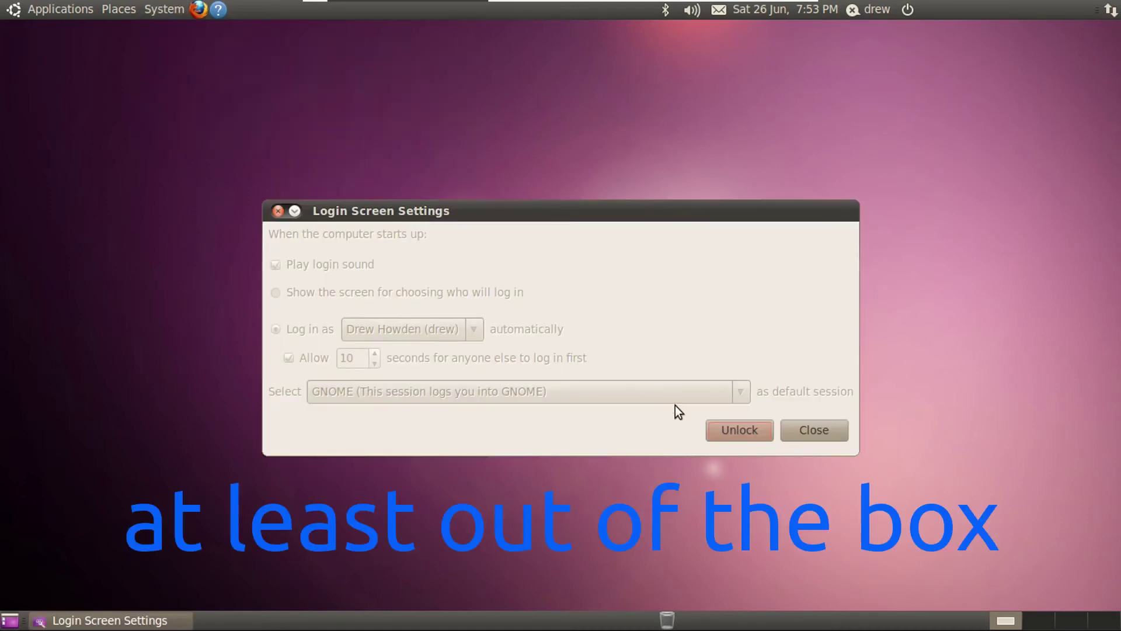
{"action": "left_click", "coordinate": [739, 430]}
{"action": "type", "text": "******"}
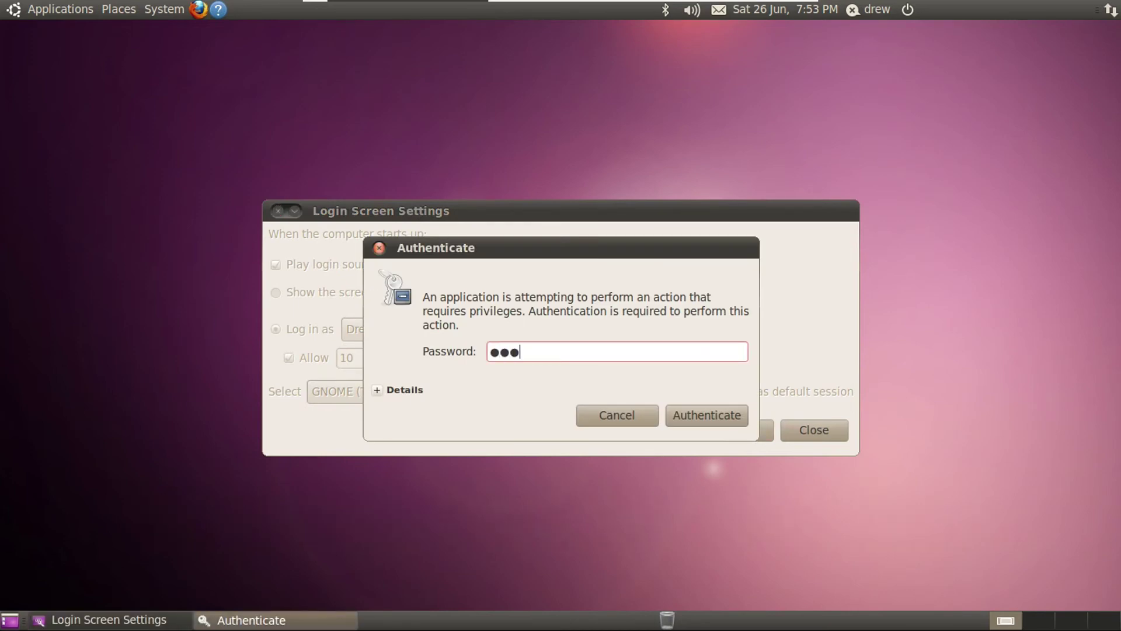
{"action": "type", "text": "***"}
{"action": "key", "text": "Return"}
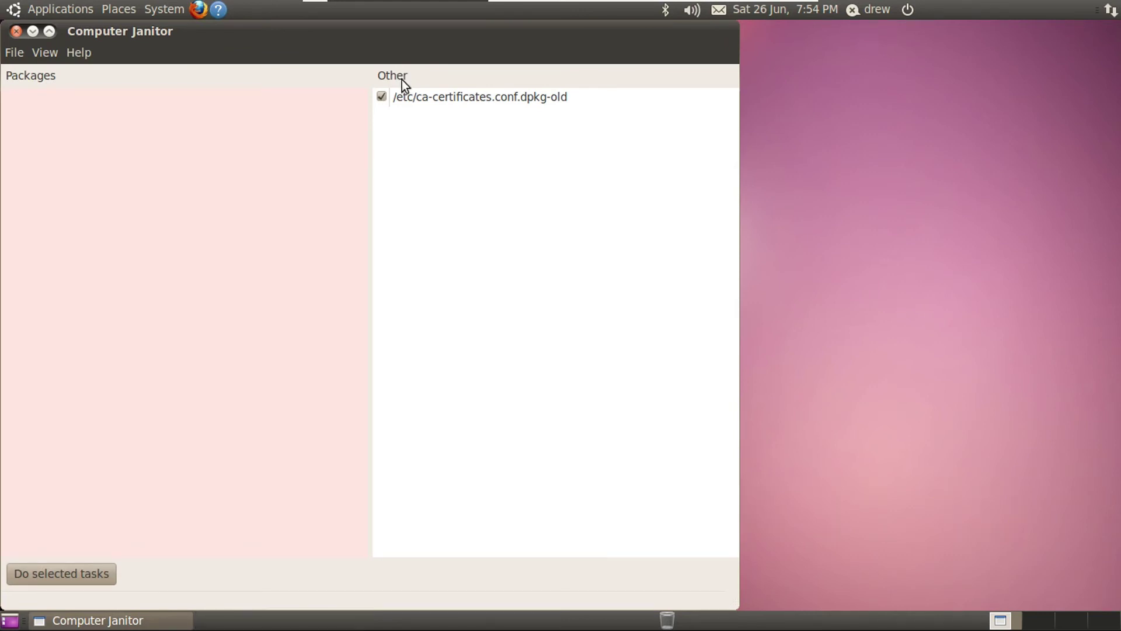
Step: Run Computer Janitor's selected task and confirm cleaning up /etc/ca-certificates.conf.dpkg-old
{"action": "left_click", "coordinate": [61, 573]}
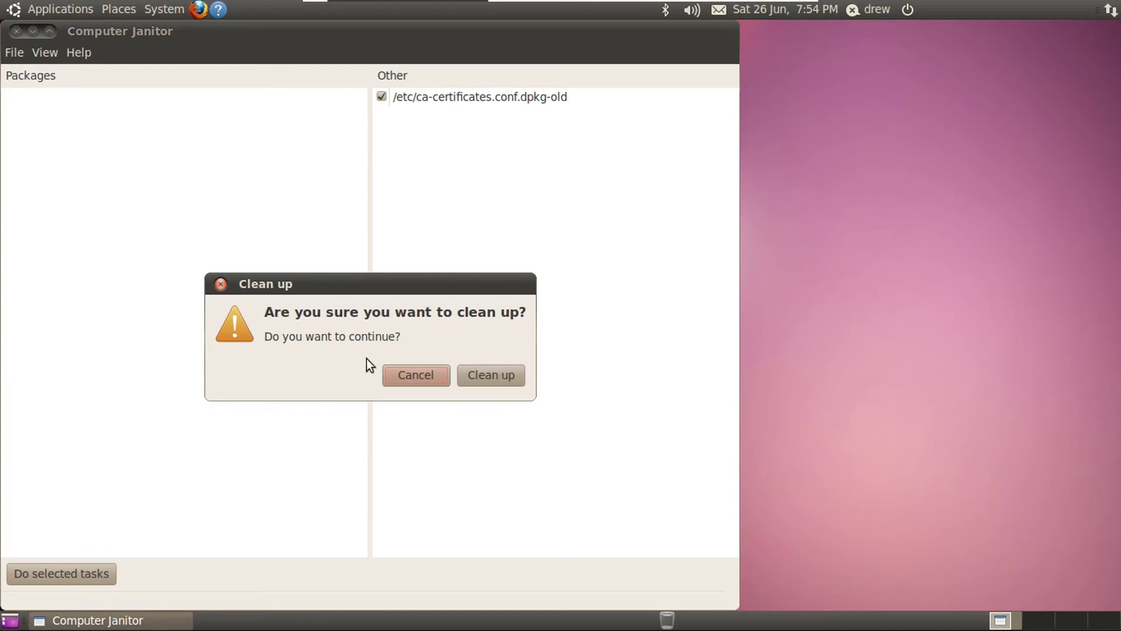
{"action": "left_click", "coordinate": [473, 373]}
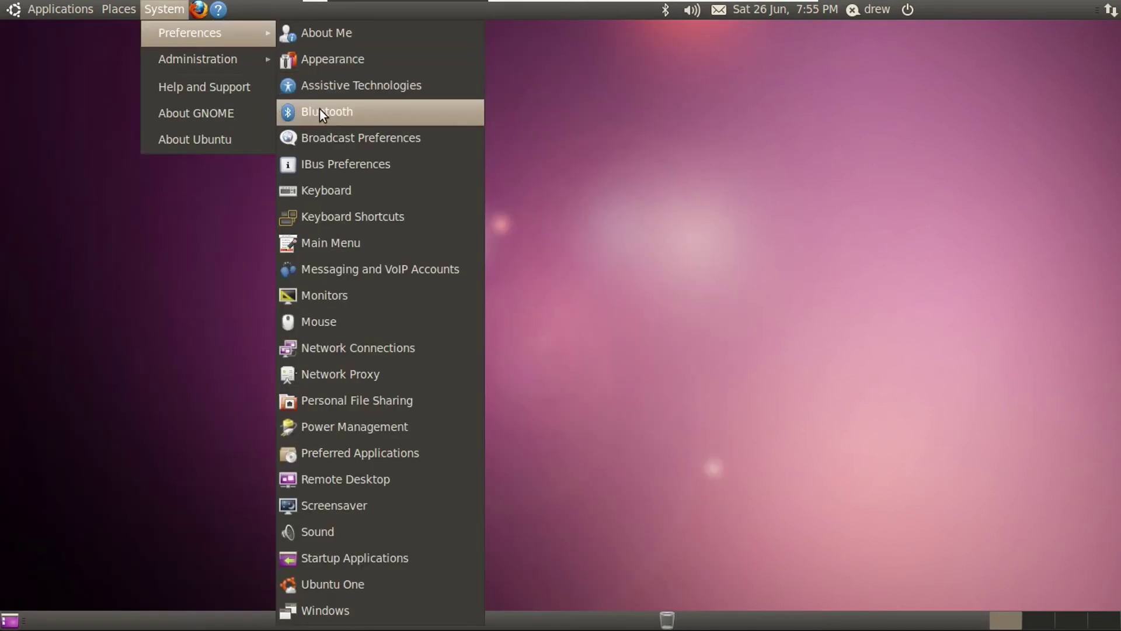
{"action": "mouse_move", "coordinate": [236, 69]}
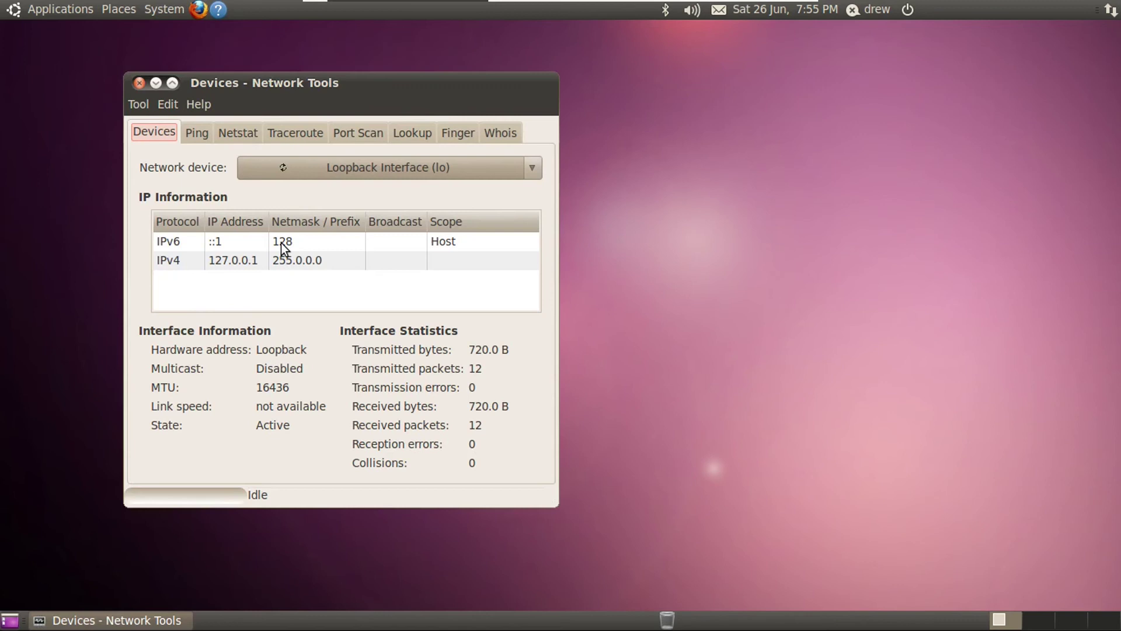
Step: Switch the Network device dropdown between pan0 and eth0, ending on Ethernet Interface (eth0)
{"action": "left_click", "coordinate": [308, 168]}
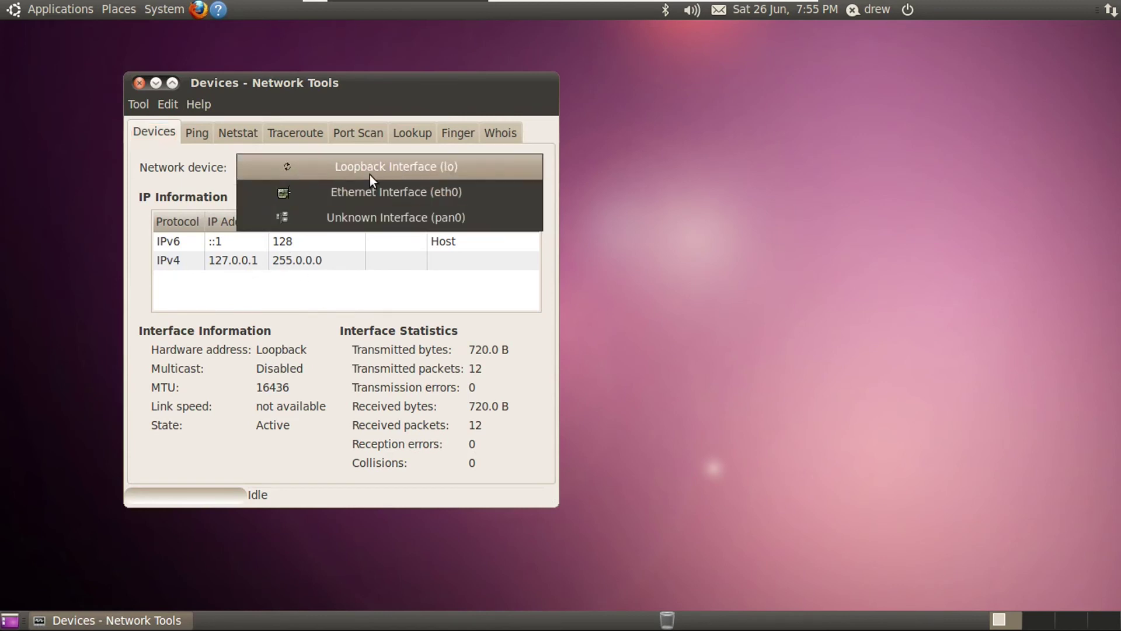
{"action": "left_click", "coordinate": [180, 185]}
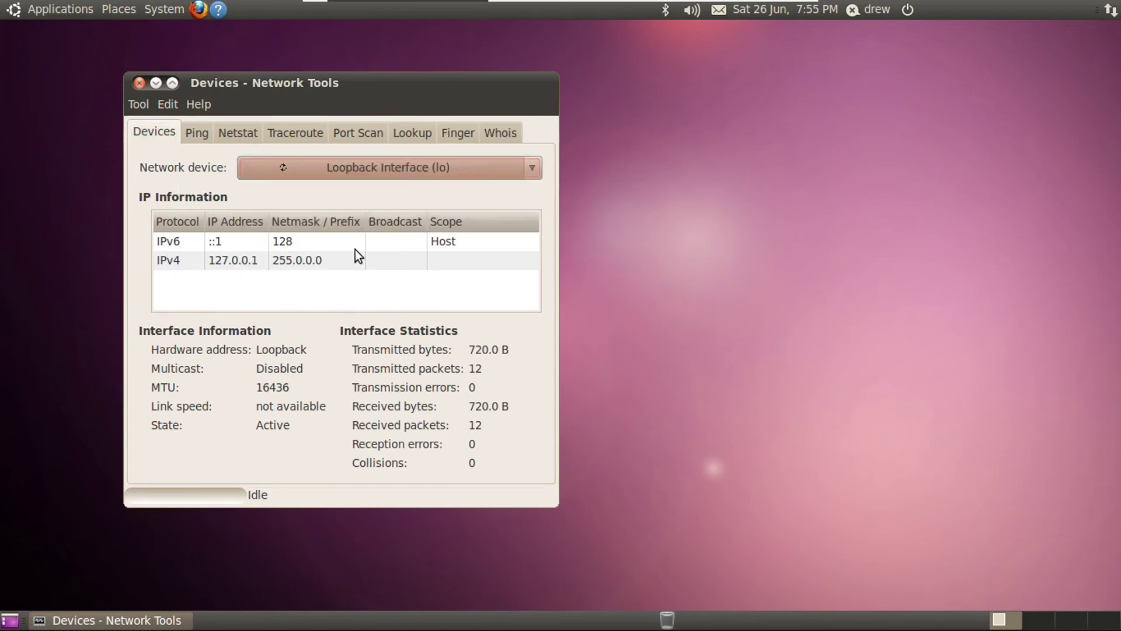
{"action": "left_click", "coordinate": [307, 168]}
{"action": "left_click", "coordinate": [362, 216]}
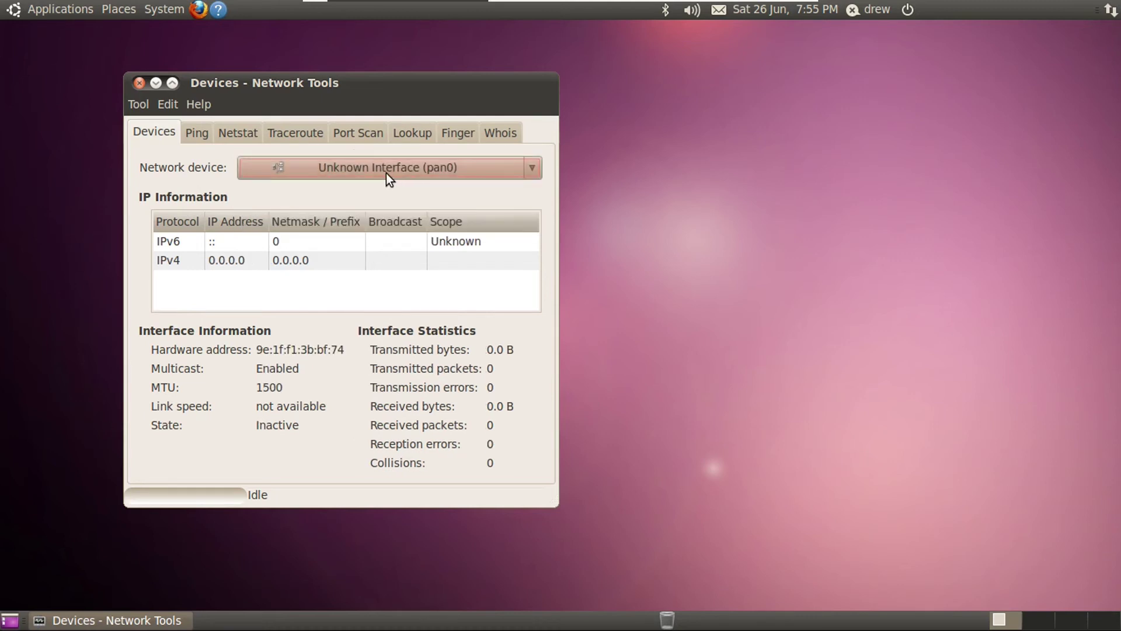
{"action": "left_click", "coordinate": [381, 177]}
{"action": "left_click", "coordinate": [373, 143]}
{"action": "left_click", "coordinate": [350, 170]}
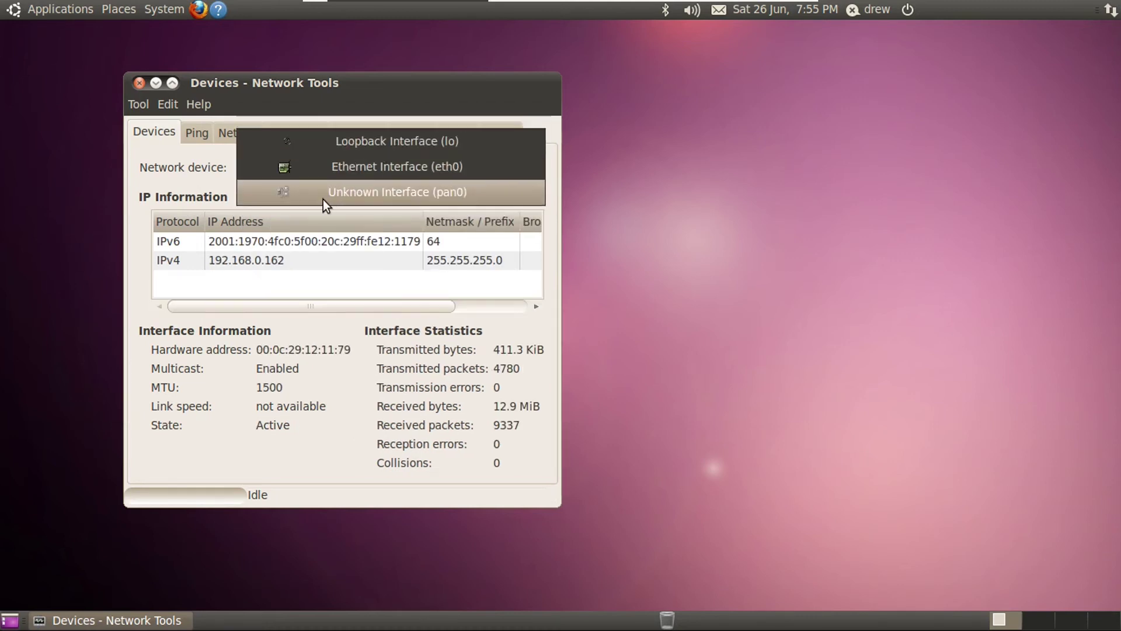
{"action": "left_click", "coordinate": [321, 191]}
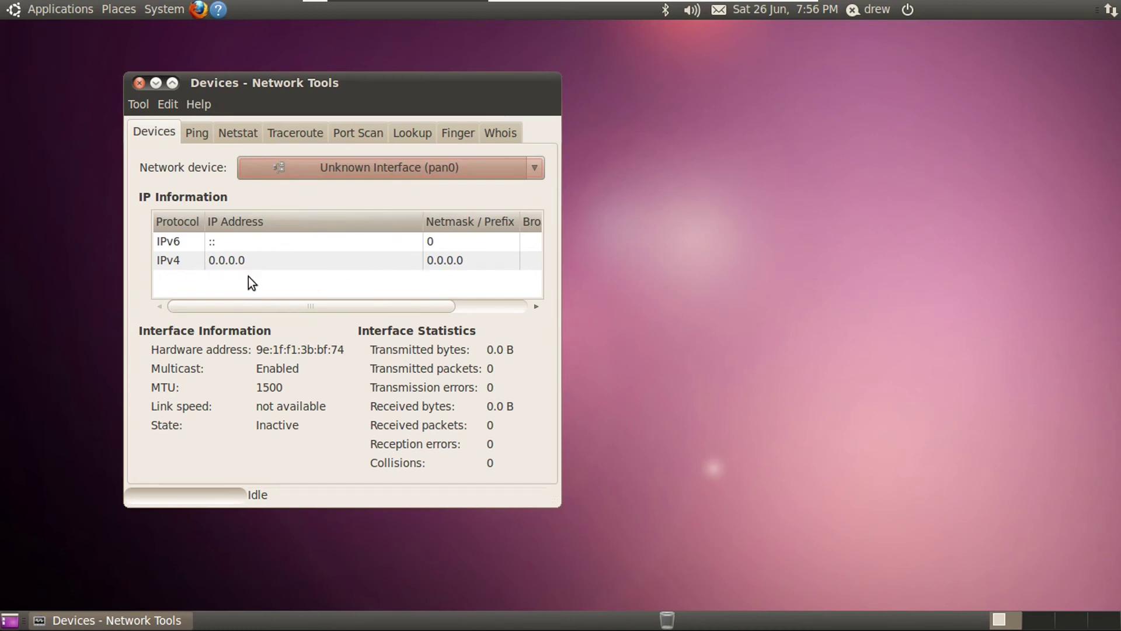
{"action": "key", "text": "Up"}
{"action": "left_click_drag", "start_coordinate": [246, 305], "coordinate": [376, 325]}
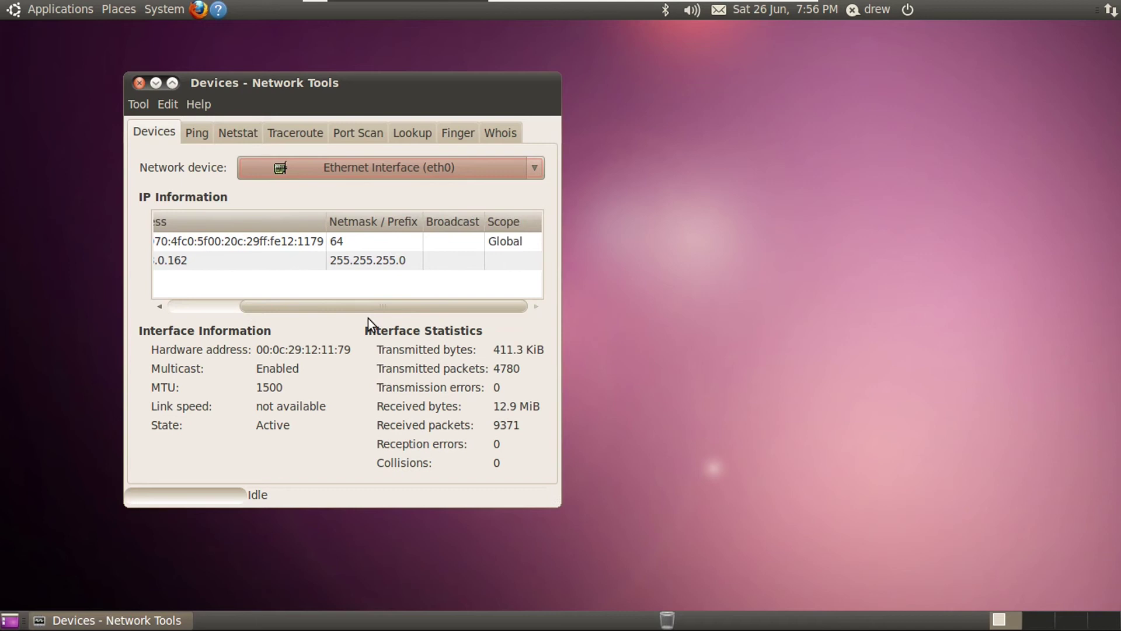
Step: Ping 192.168.0.101, then rerun the ping limited to 10 requests
{"action": "left_click", "coordinate": [196, 133]}
{"action": "type", "text": "192.168."}
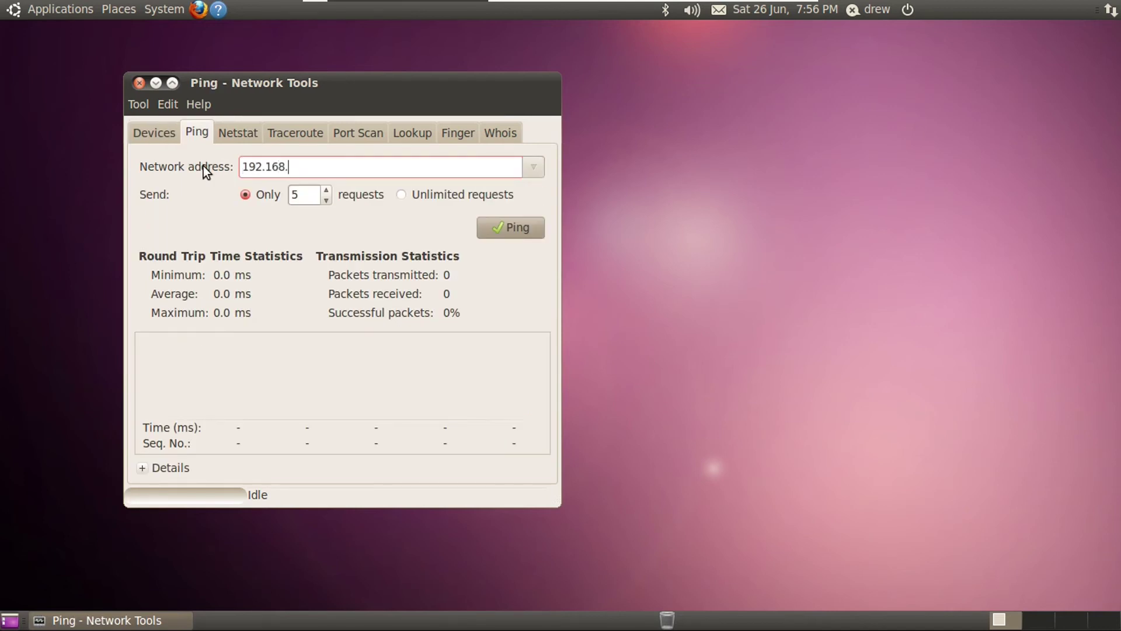
{"action": "type", "text": "0.101"}
{"action": "left_click", "coordinate": [492, 233]}
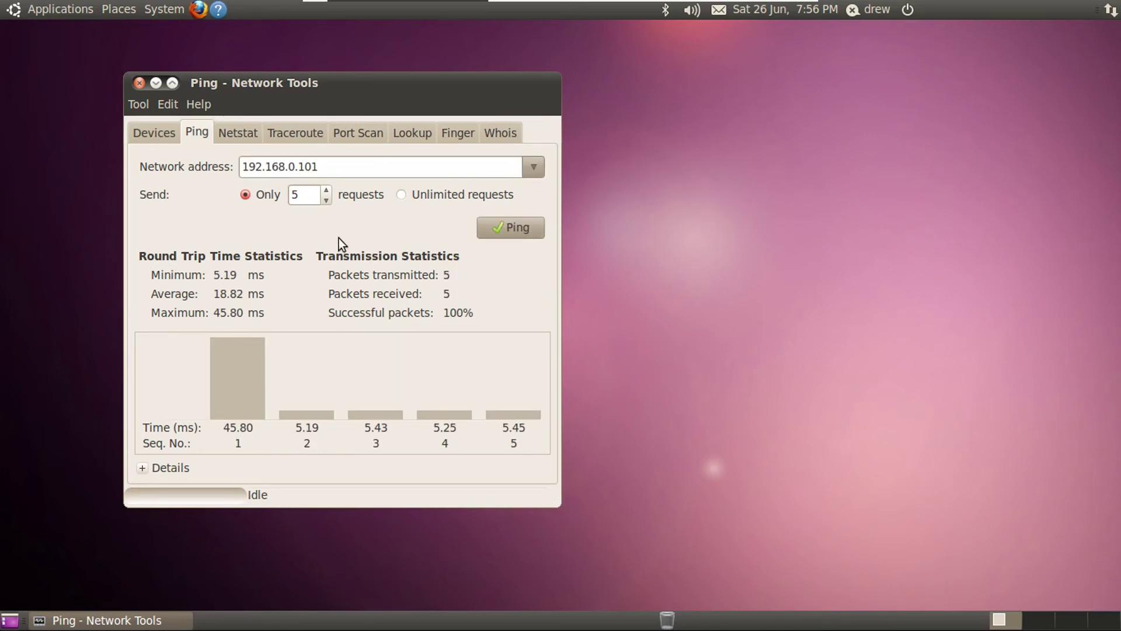
{"action": "left_click_drag", "start_coordinate": [307, 195], "coordinate": [265, 194]}
{"action": "type", "text": "10"}
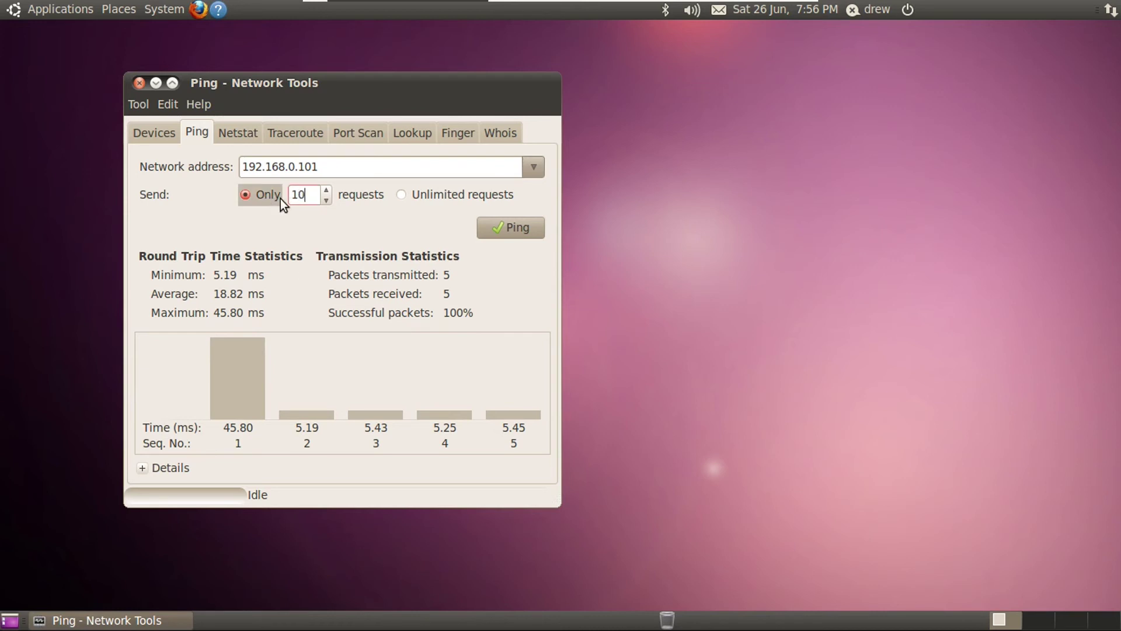
{"action": "left_click", "coordinate": [496, 228]}
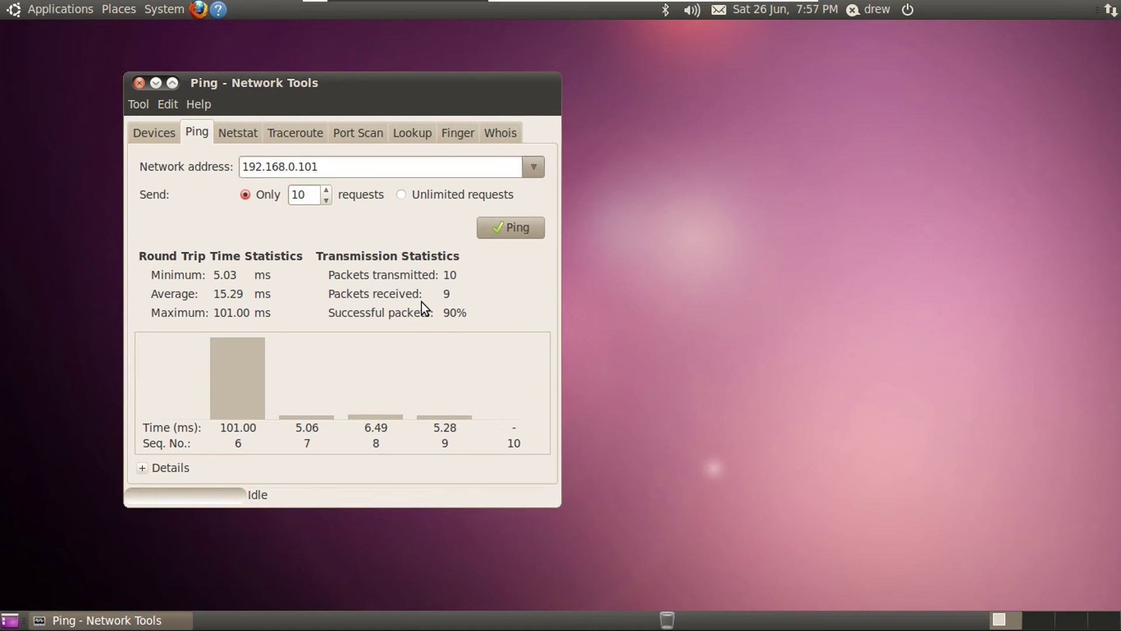
{"action": "left_click", "coordinate": [484, 234]}
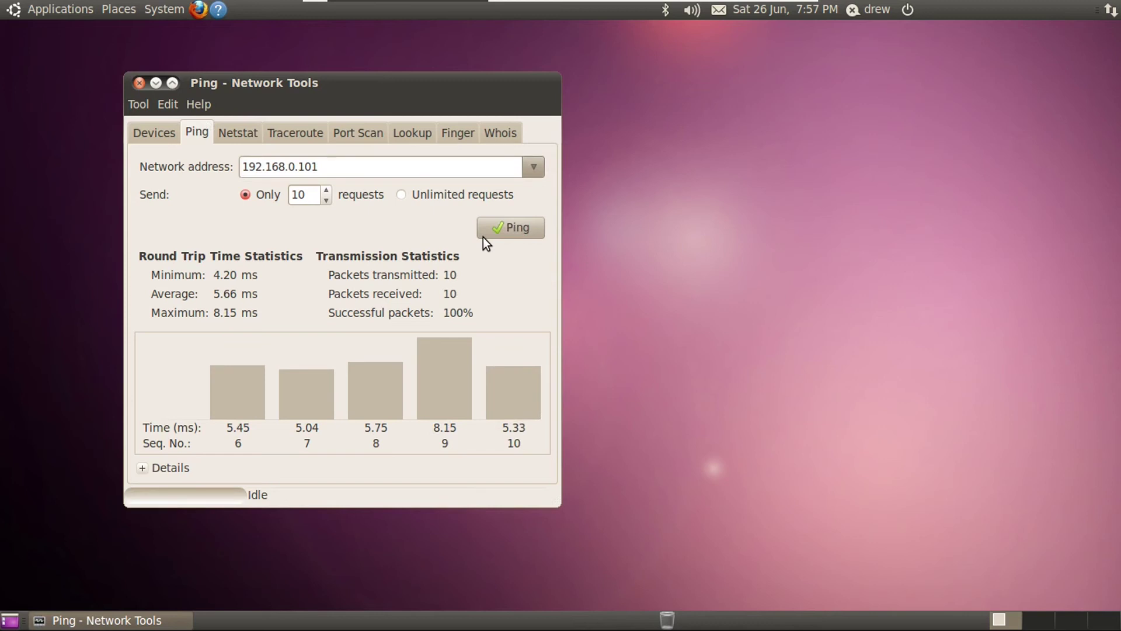
Step: View Netstat, start and stop a traceroute to 192.168.0.101, and enter it in Port Scan
{"action": "left_click", "coordinate": [240, 135]}
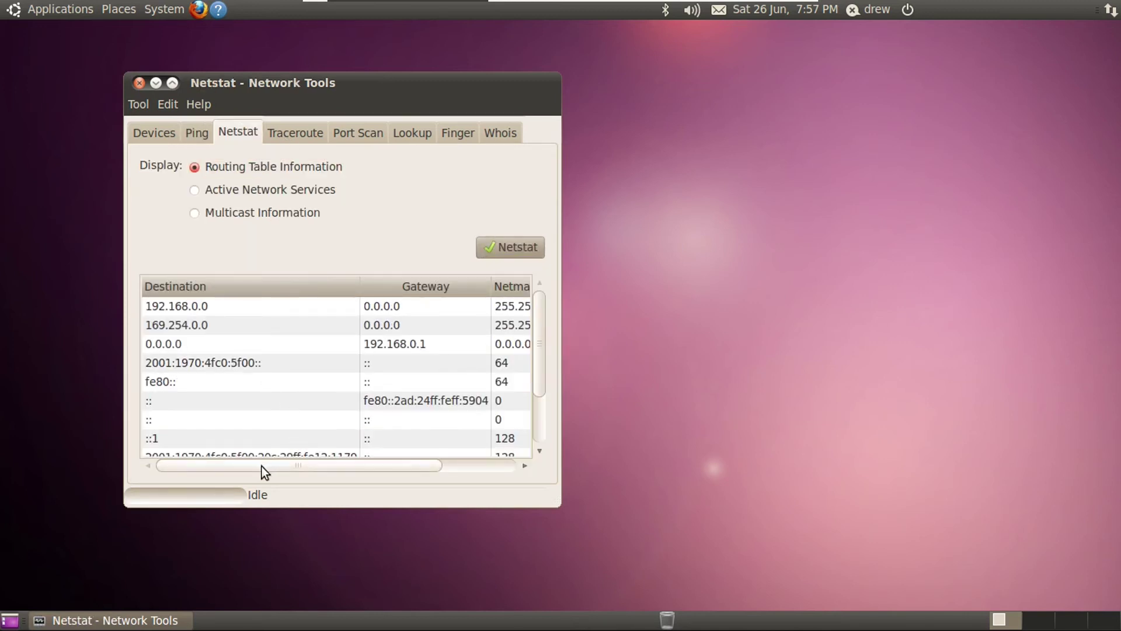
{"action": "left_click", "coordinate": [295, 133]}
{"action": "type", "text": "192.168.0.1"}
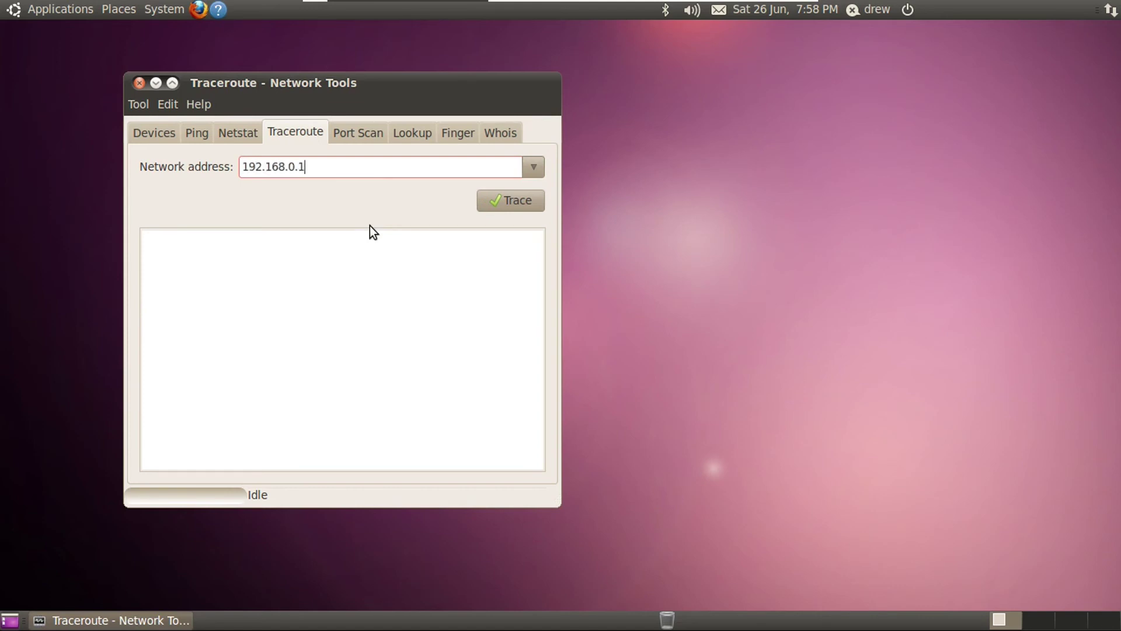
{"action": "type", "text": "01"}
{"action": "left_click", "coordinate": [532, 198]}
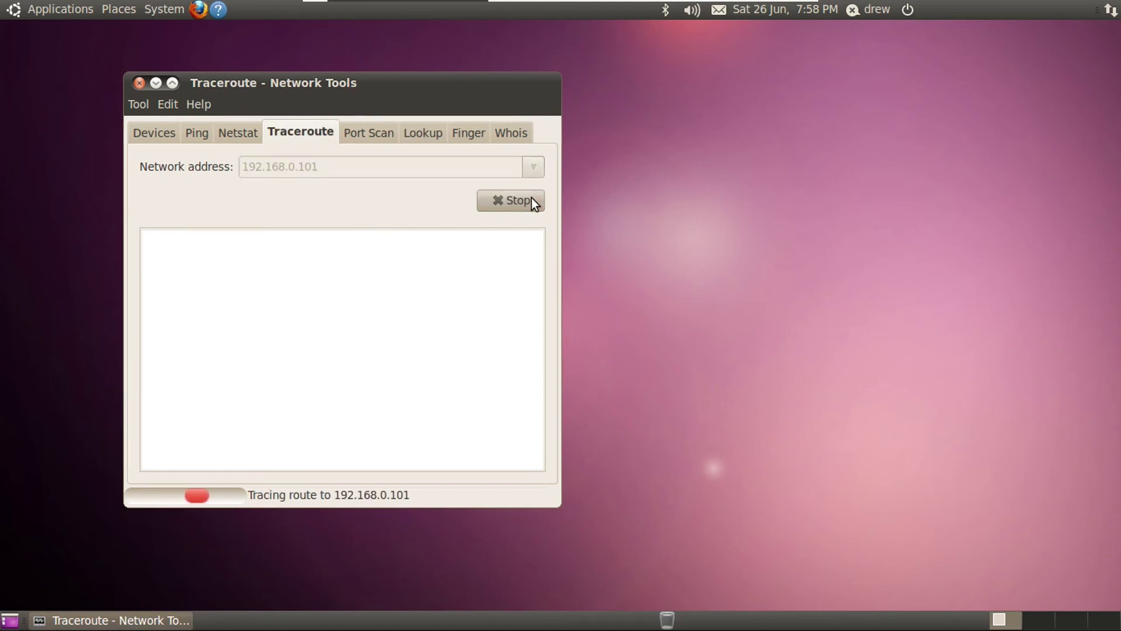
{"action": "left_click", "coordinate": [489, 200]}
{"action": "left_click", "coordinate": [355, 141]}
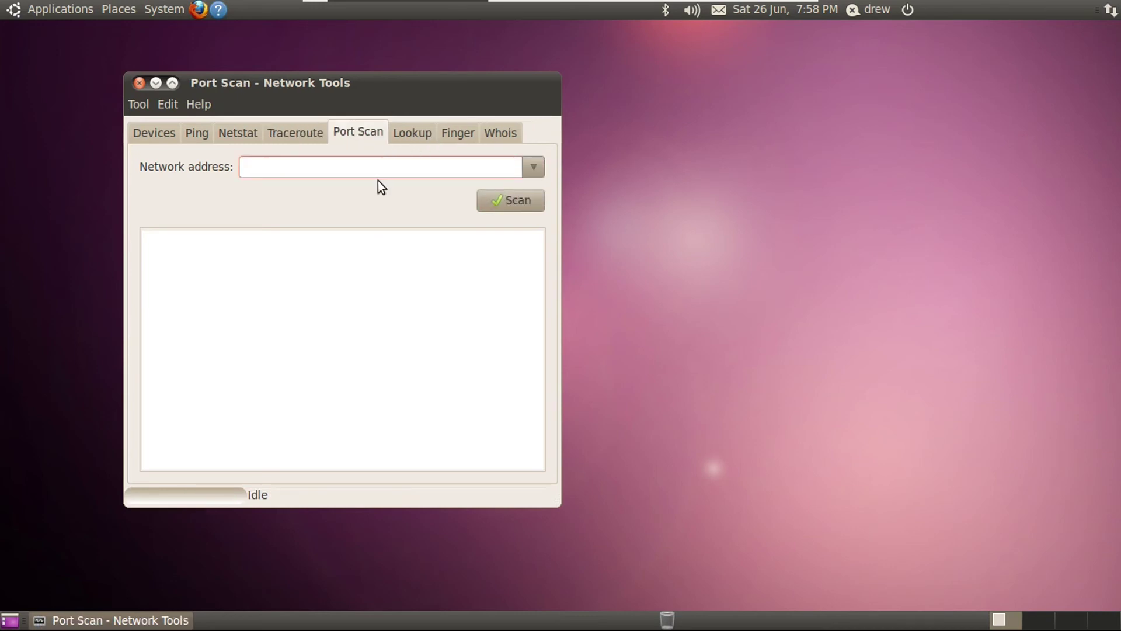
{"action": "type", "text": "192.168.0.101"}
Step: Run a Whois query on ubuntu.com, read the result, and close Network Tools
{"action": "left_click", "coordinate": [416, 134]}
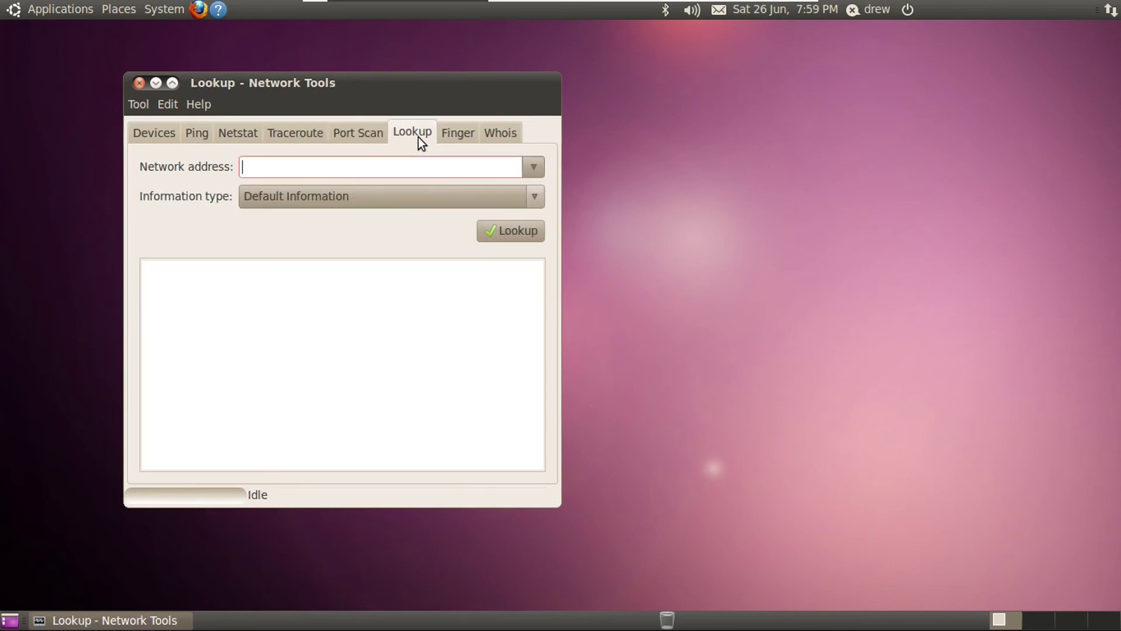
{"action": "scroll", "coordinate": [443, 135], "scroll_direction": "down", "scroll_amount": 2}
{"action": "left_click", "coordinate": [468, 134]}
{"action": "left_click", "coordinate": [503, 133]}
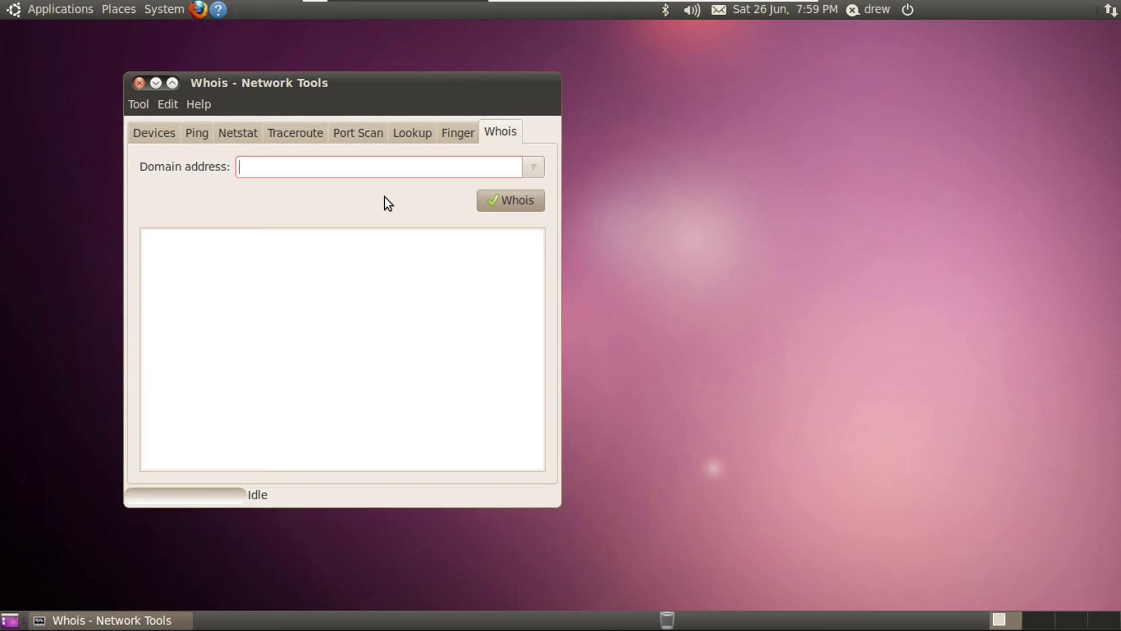
{"action": "type", "text": "ubuntu.com"}
{"action": "left_click", "coordinate": [494, 200]}
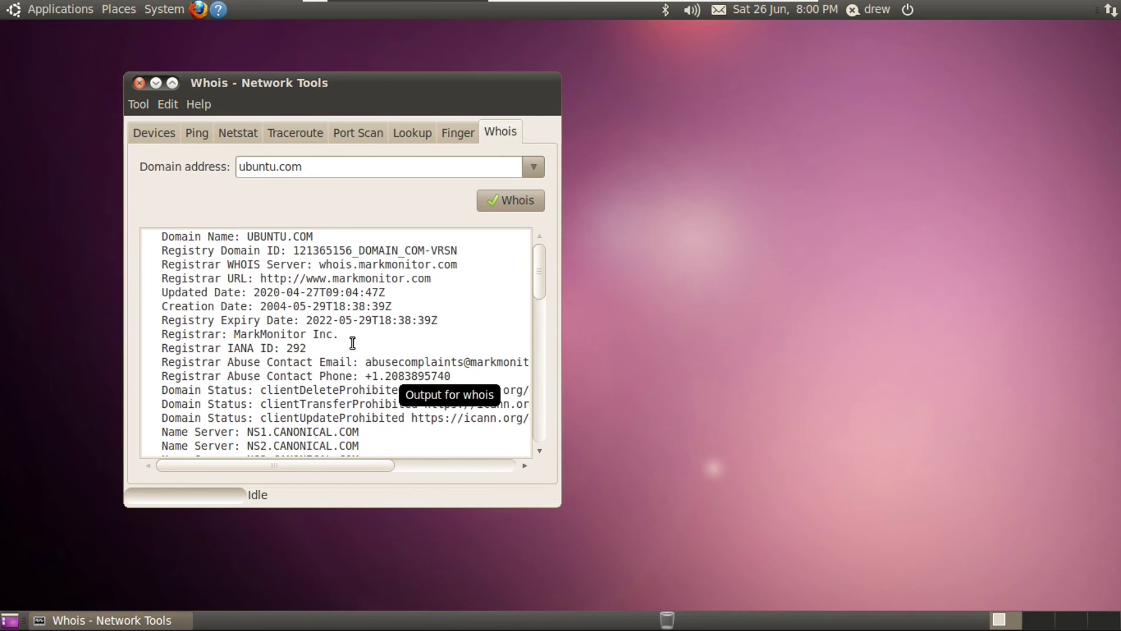
{"action": "scroll", "coordinate": [353, 343], "scroll_direction": "down", "scroll_amount": 2}
{"action": "scroll", "coordinate": [531, 331], "scroll_direction": "up", "scroll_amount": 2}
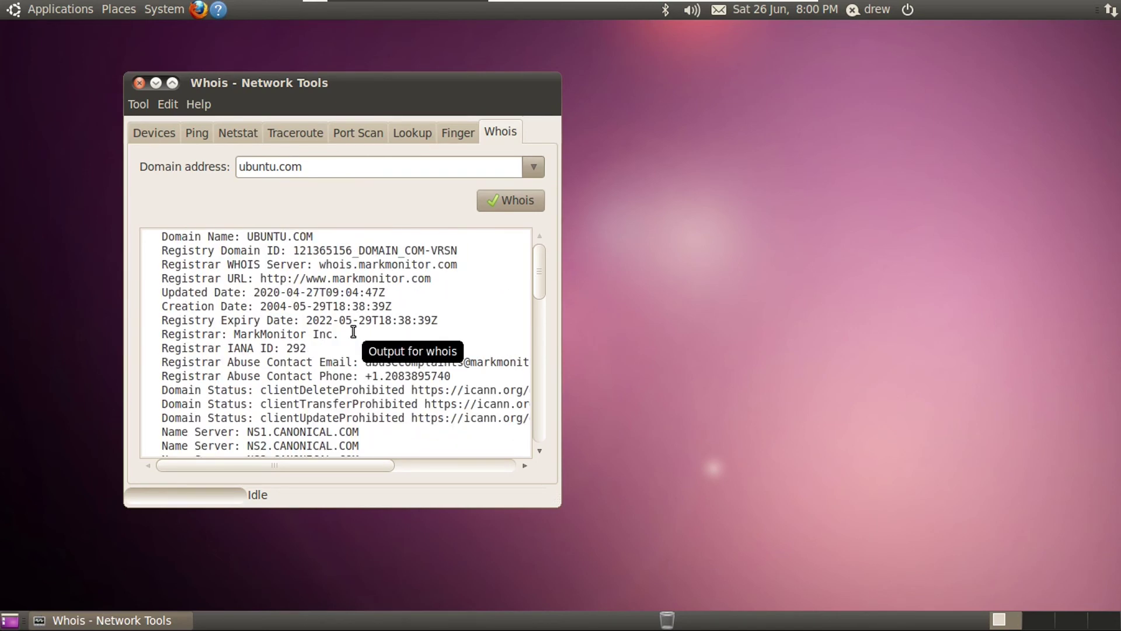
{"action": "left_click", "coordinate": [139, 82]}
{"action": "left_click", "coordinate": [164, 9]}
Step: Open Synaptic Package Manager, dismiss its introduction, and close it
{"action": "mouse_move", "coordinate": [198, 59]}
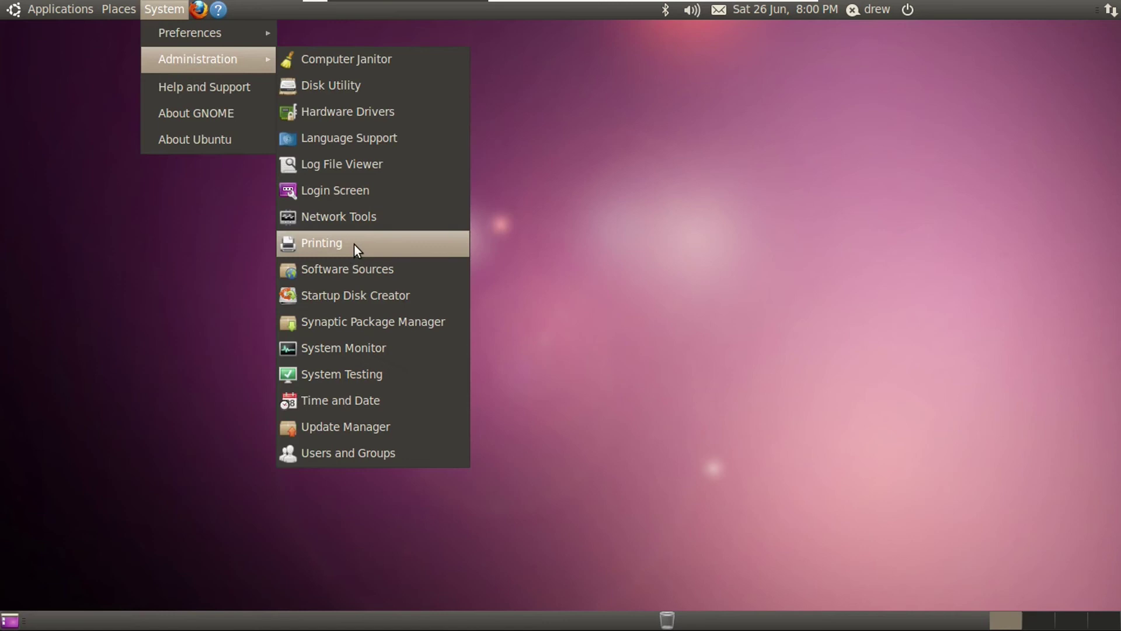
{"action": "left_click", "coordinate": [366, 322]}
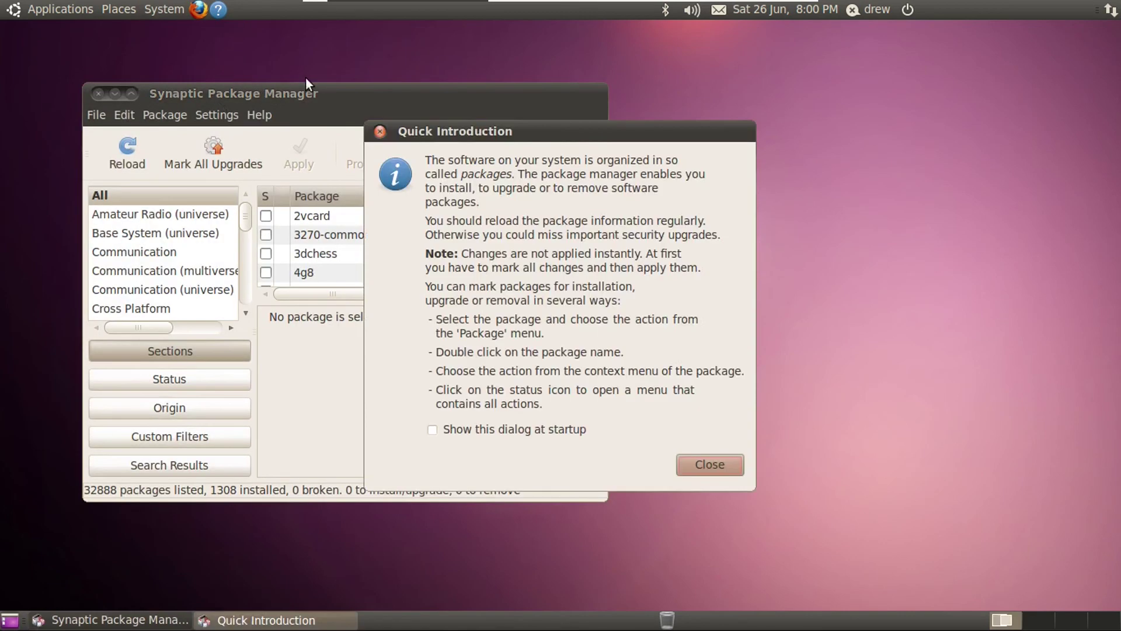
{"action": "key", "text": "Return"}
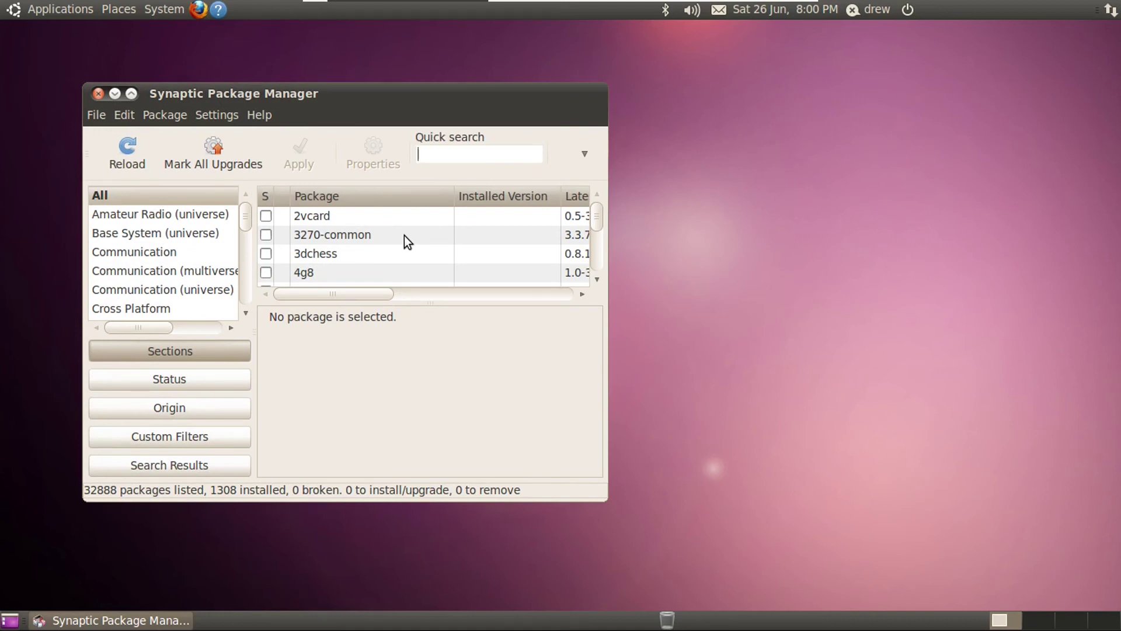
{"action": "left_click", "coordinate": [98, 93]}
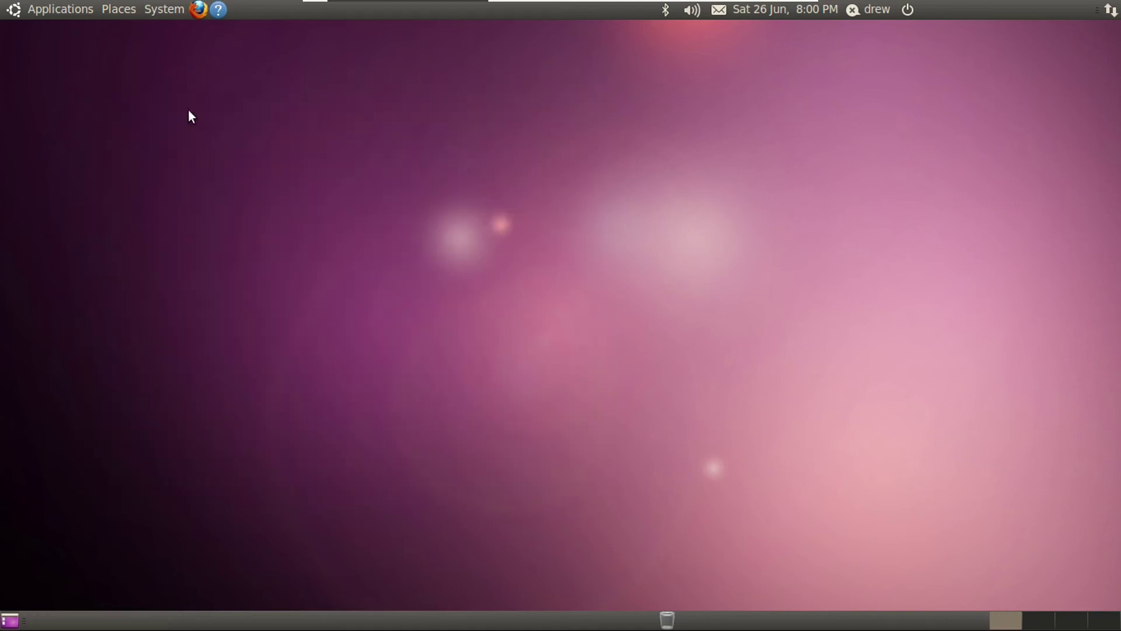
Step: Check Disk Utility's About box, close it, then show the About GNOME information
{"action": "left_click", "coordinate": [163, 13]}
{"action": "left_click", "coordinate": [270, 125]}
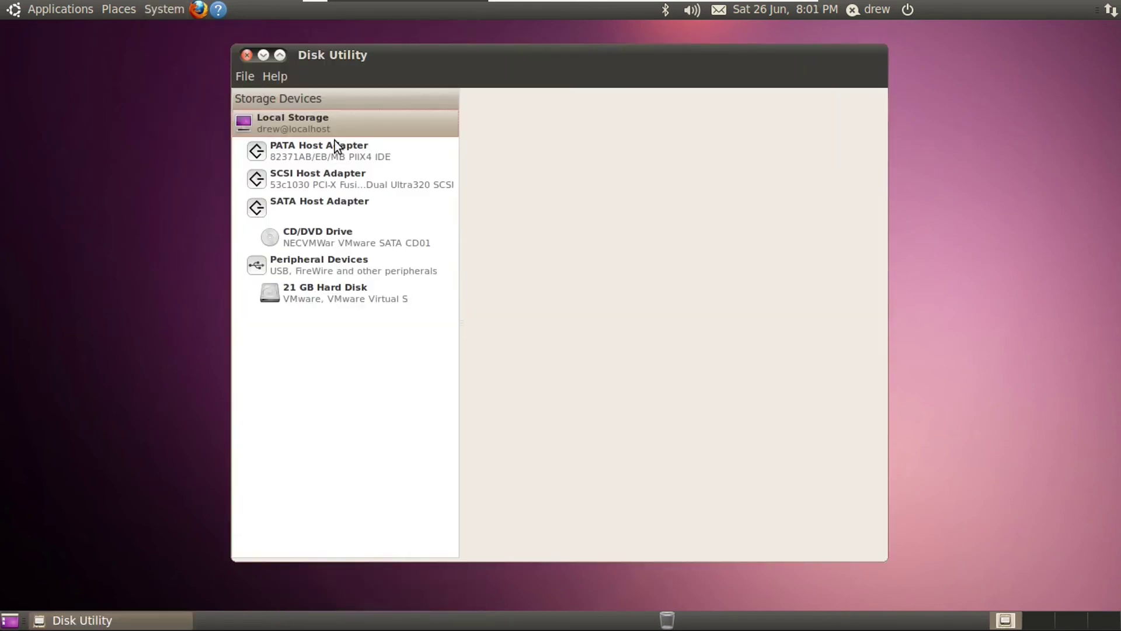
{"action": "left_click", "coordinate": [283, 74]}
{"action": "left_click", "coordinate": [298, 92]}
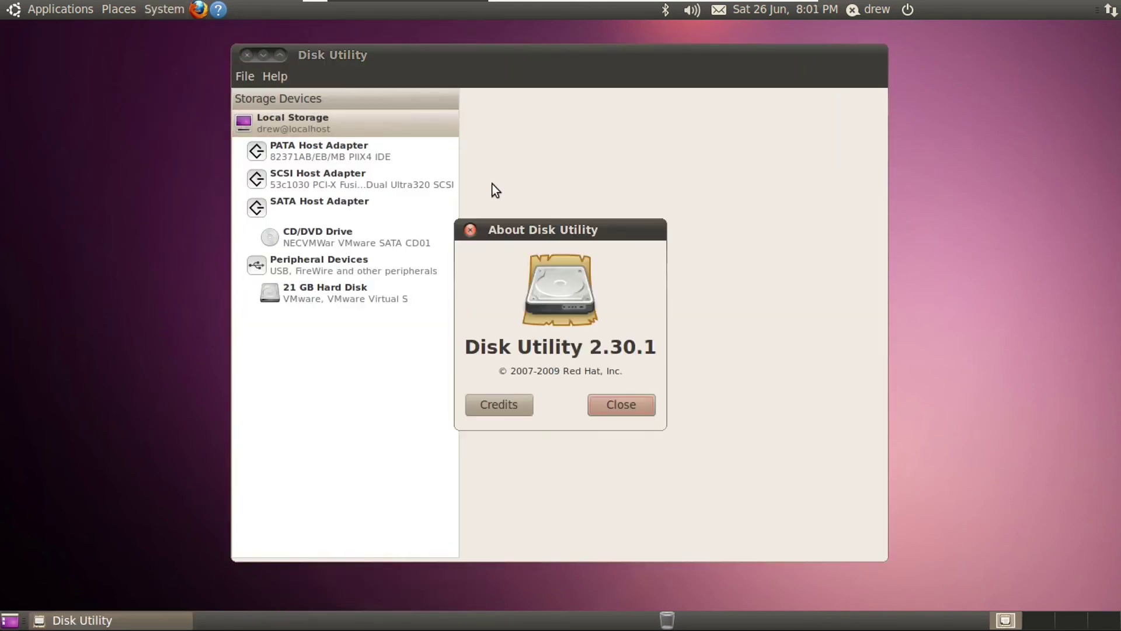
{"action": "left_click", "coordinate": [628, 400]}
{"action": "left_click", "coordinate": [169, 9]}
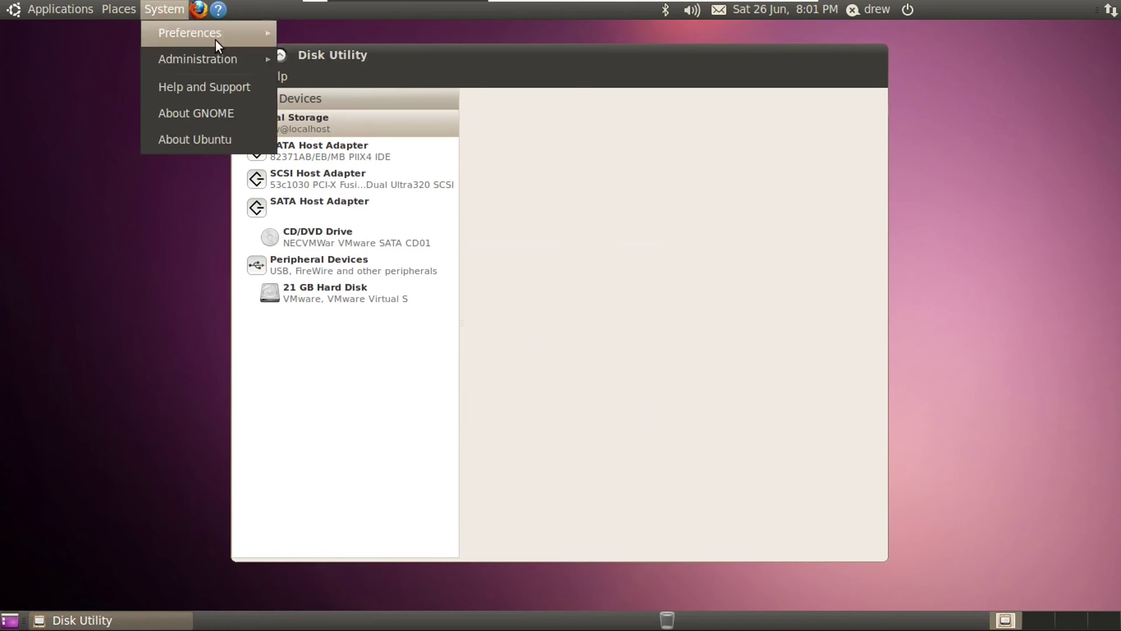
{"action": "left_click", "coordinate": [201, 112]}
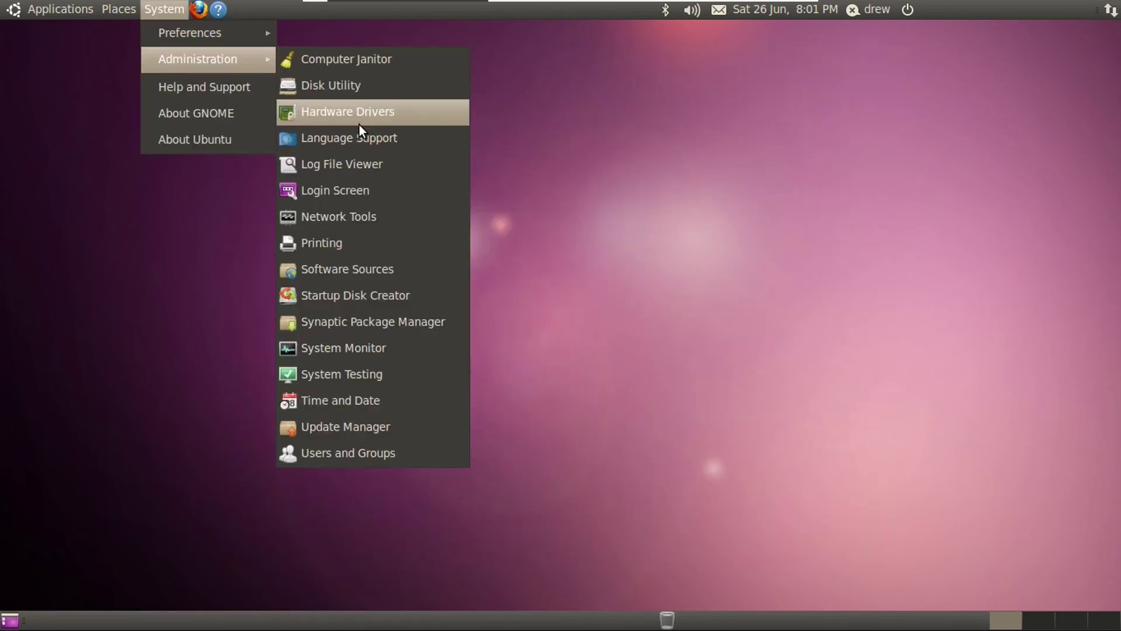
Step: Close the Make Startup Disk tool and bring up the About Me window
{"action": "left_click", "coordinate": [374, 266]}
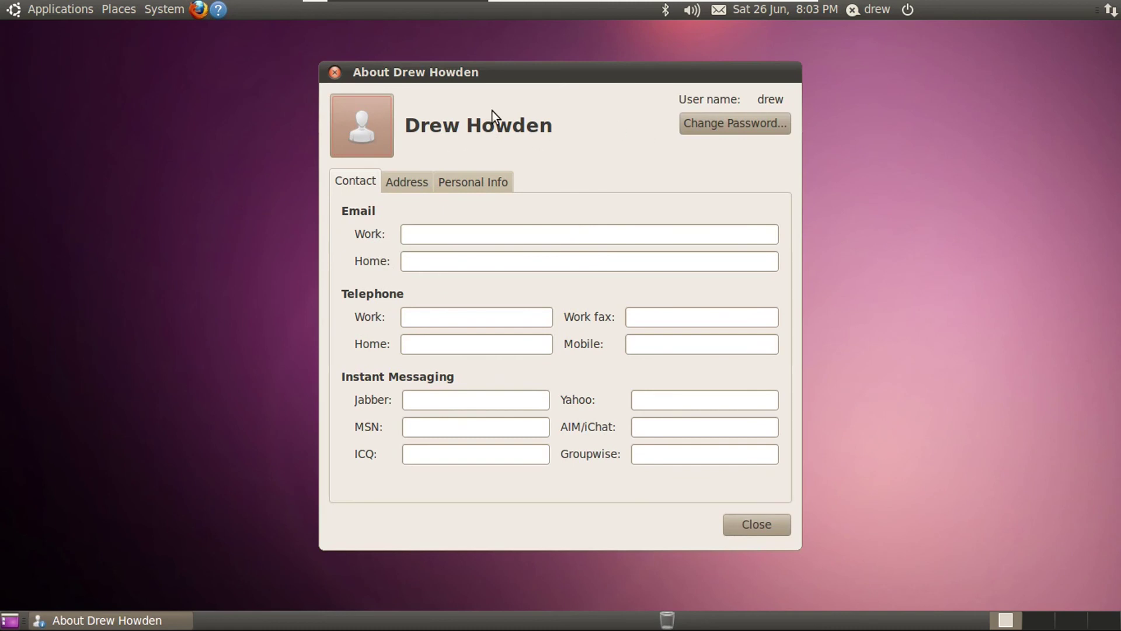
Step: Open About Me from System > Preferences and glance at the password dialog and address fields
{"action": "left_click", "coordinate": [164, 9]}
{"action": "mouse_move", "coordinate": [195, 34]}
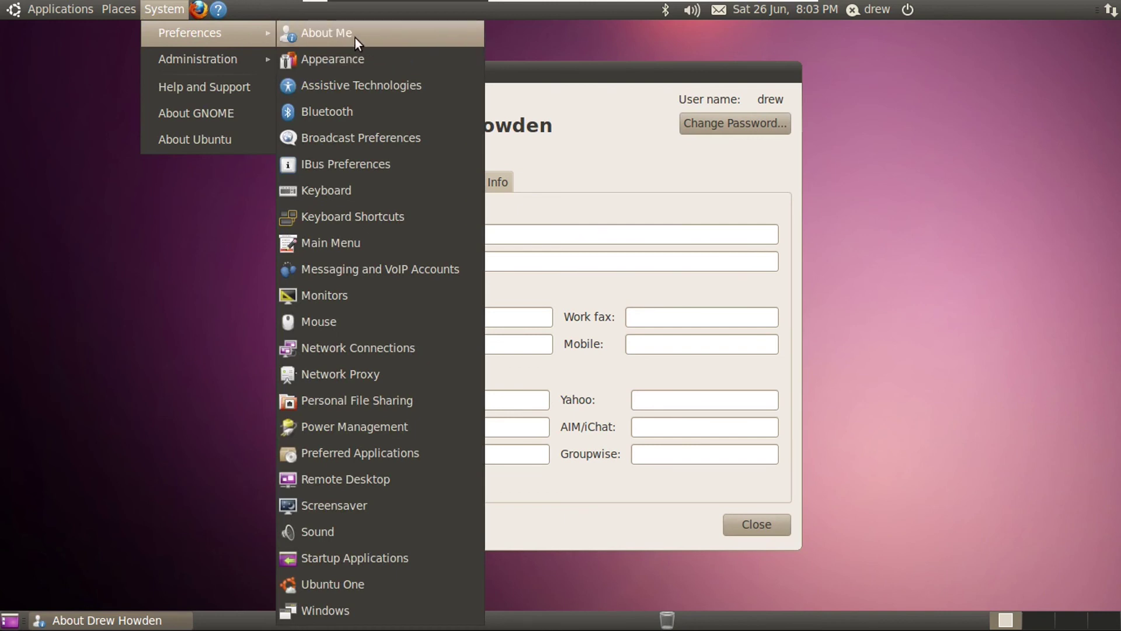
{"action": "left_click", "coordinate": [619, 104]}
{"action": "left_click", "coordinate": [720, 122]}
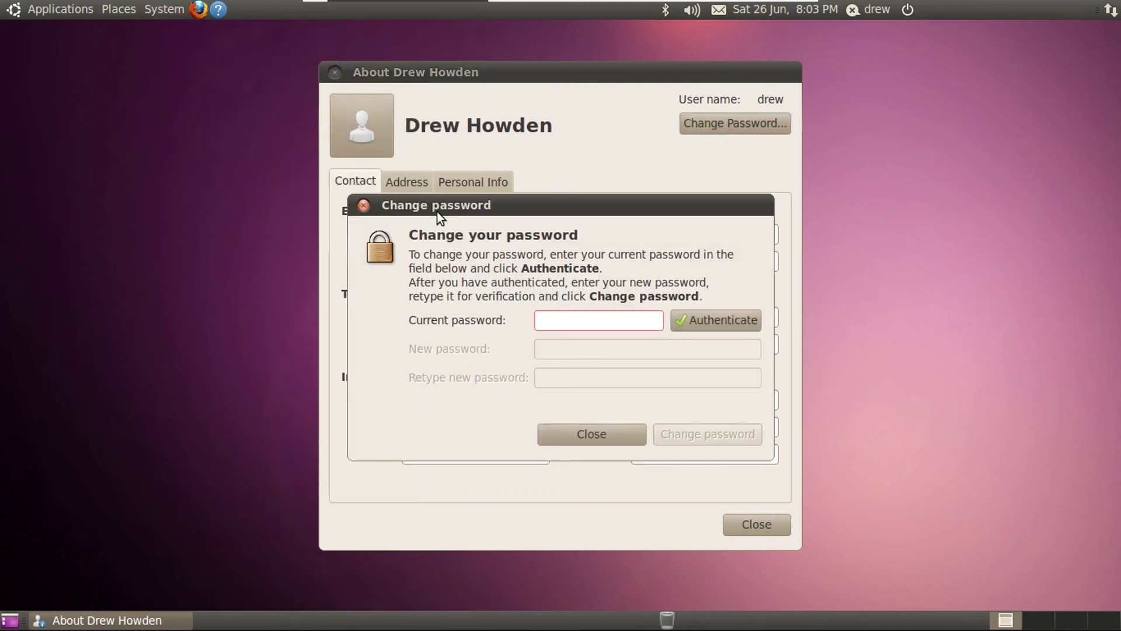
{"action": "key", "text": "Escape"}
{"action": "left_click", "coordinate": [414, 178]}
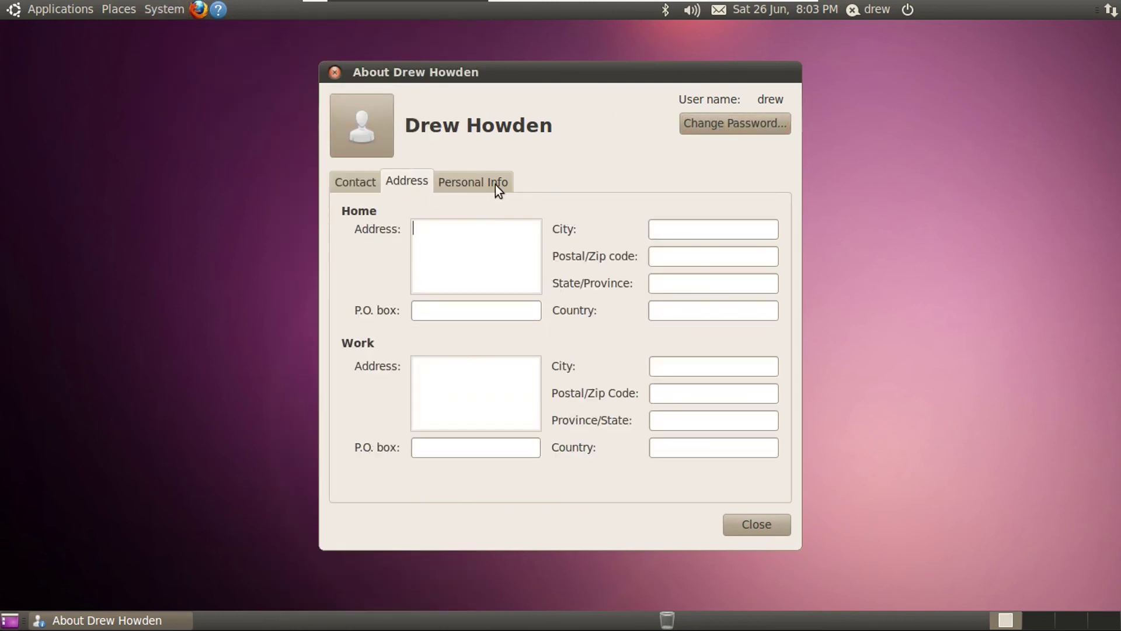
{"action": "left_click", "coordinate": [353, 188]}
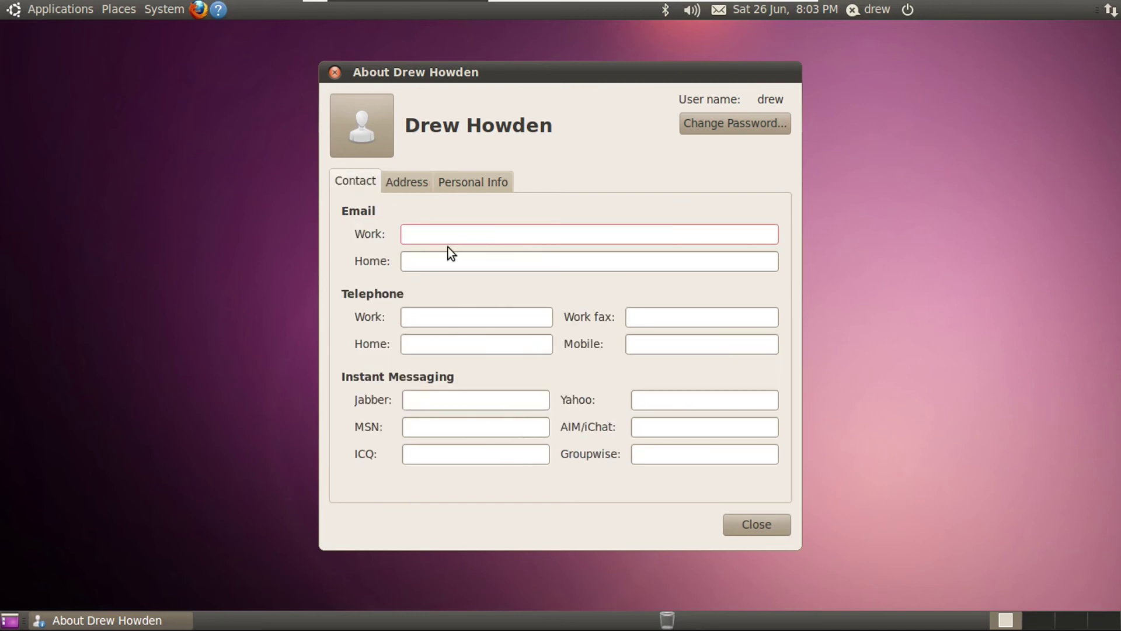
Step: Preview flower, grapes and lightning, then set penguin.jpg from the faces folder as the user photo
{"action": "left_click", "coordinate": [362, 142]}
{"action": "scroll", "coordinate": [491, 216], "scroll_direction": "down", "scroll_amount": 1}
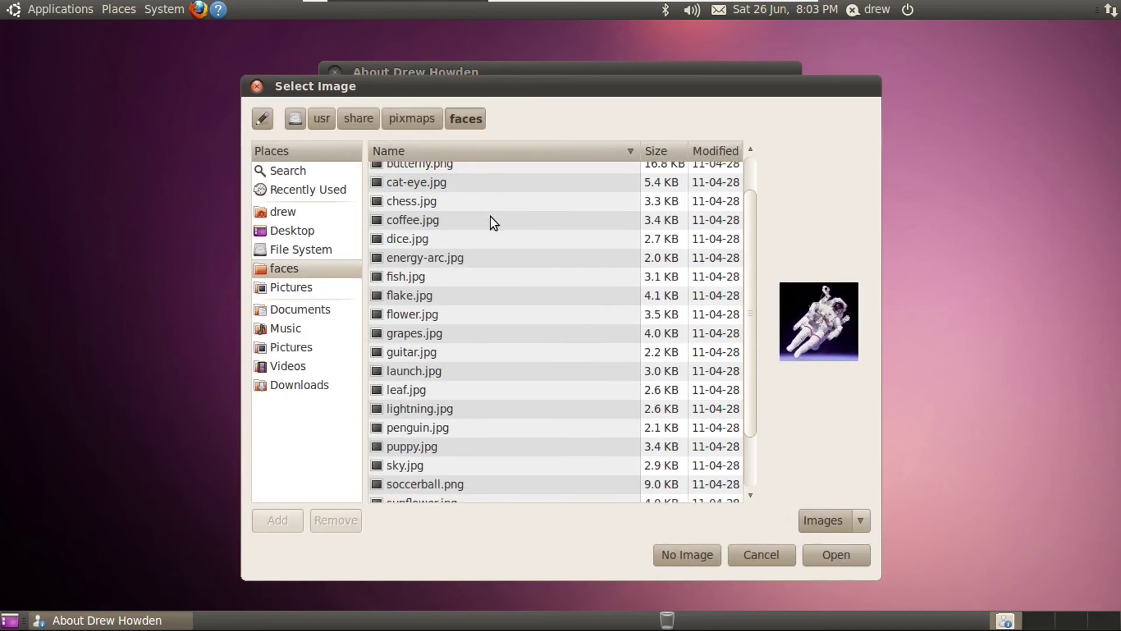
{"action": "scroll", "coordinate": [491, 216], "scroll_direction": "up", "scroll_amount": 1}
{"action": "left_click", "coordinate": [835, 520]}
{"action": "left_click", "coordinate": [720, 463]}
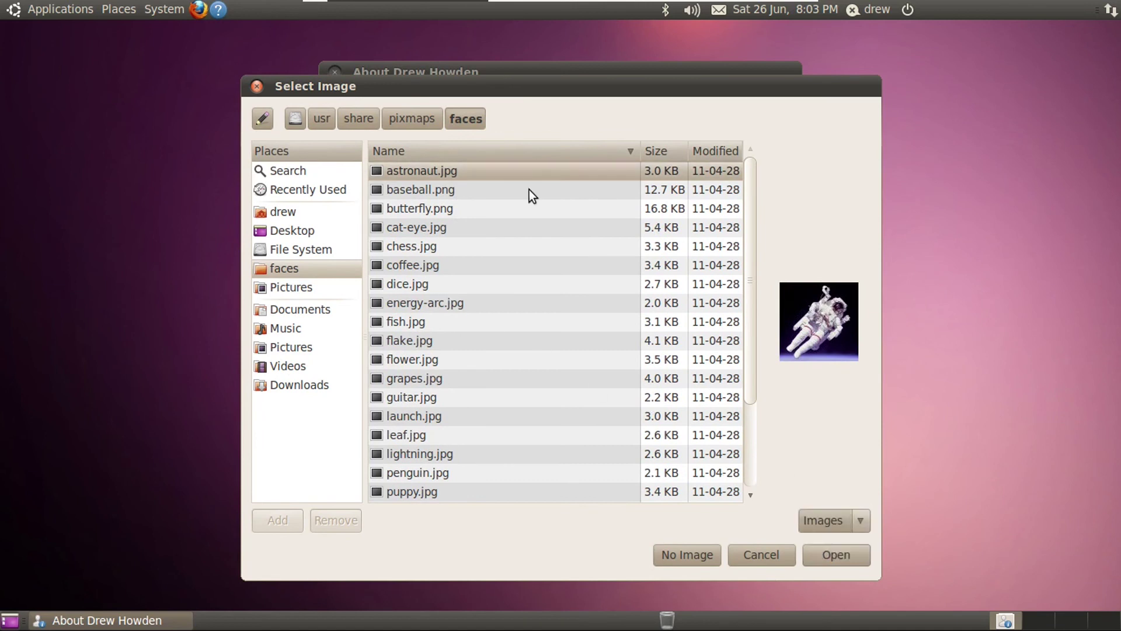
{"action": "scroll", "coordinate": [506, 239], "scroll_direction": "down", "scroll_amount": 2}
{"action": "left_click", "coordinate": [433, 248]}
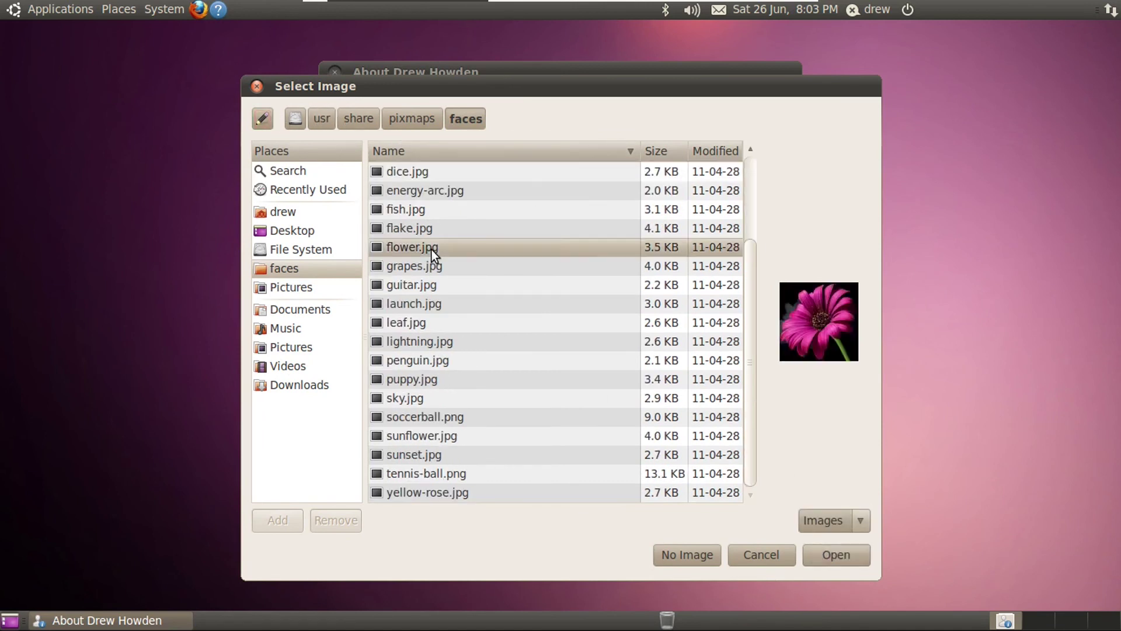
{"action": "left_click", "coordinate": [444, 266]}
{"action": "left_click", "coordinate": [432, 343]}
{"action": "left_click", "coordinate": [439, 360]}
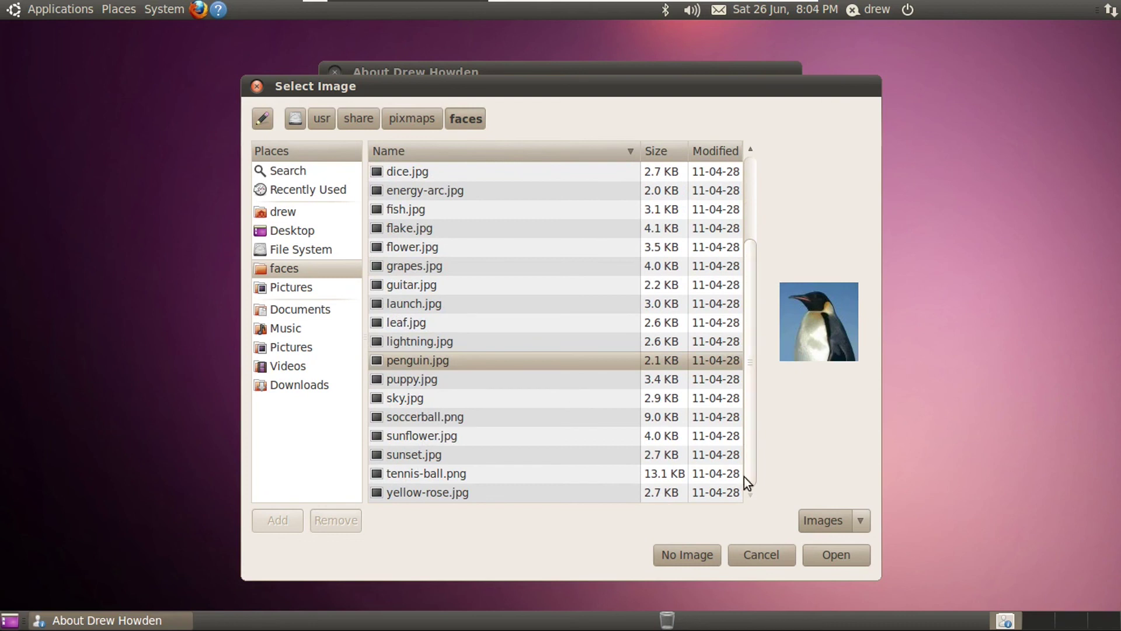
{"action": "left_click", "coordinate": [826, 555]}
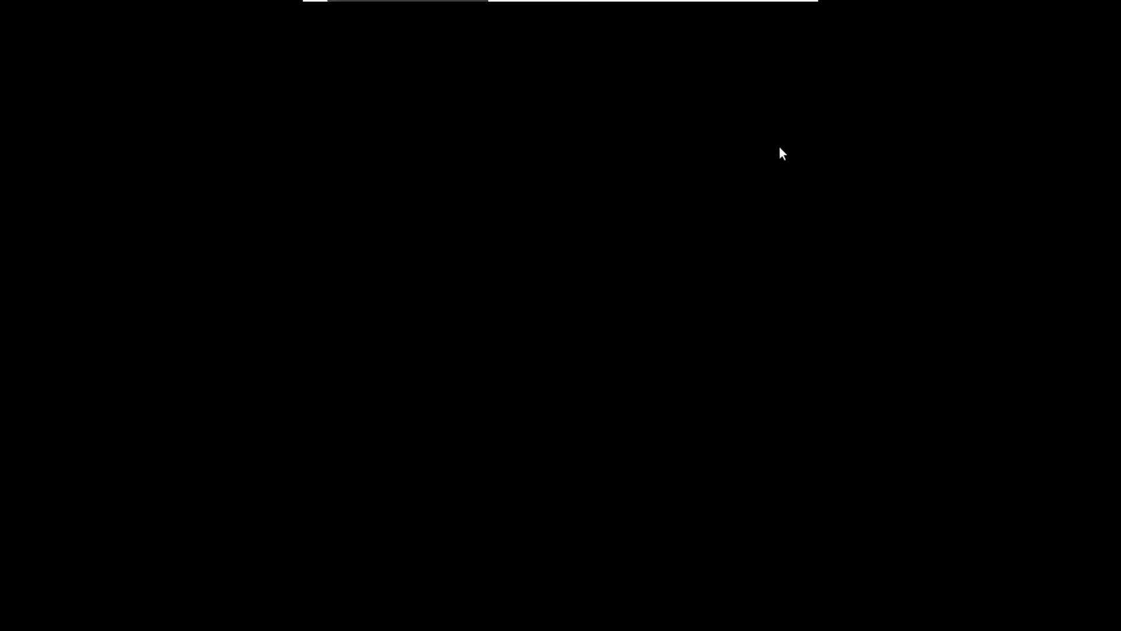
Step: Leave the lock-screen message 'Have a nice day. :)' and save it
{"action": "mouse_move", "coordinate": [642, 207]}
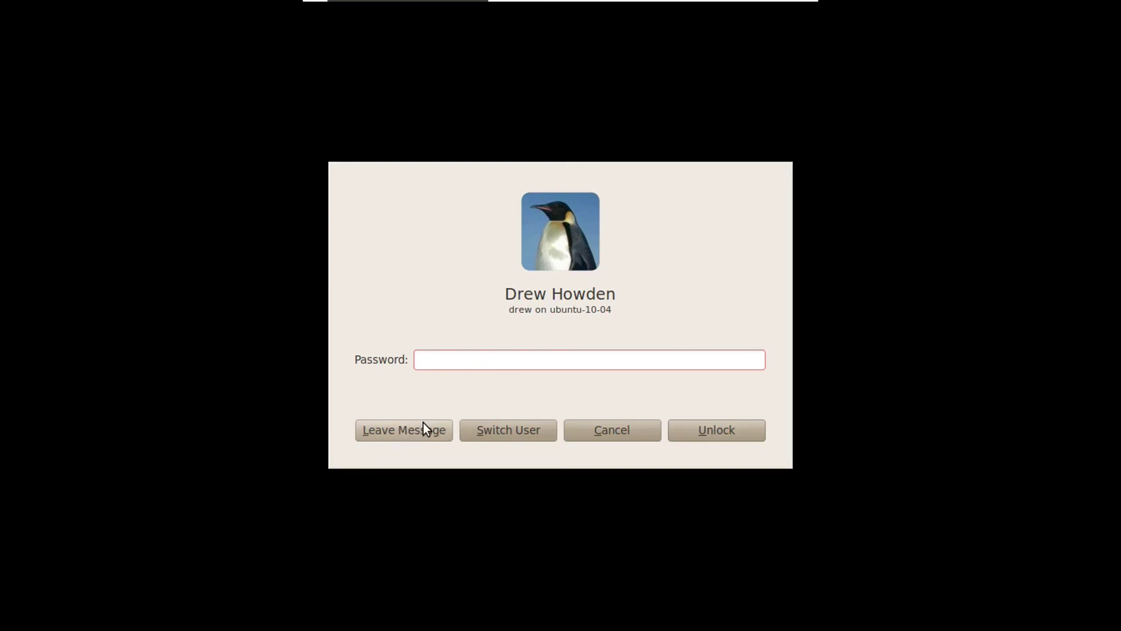
{"action": "left_click", "coordinate": [407, 433]}
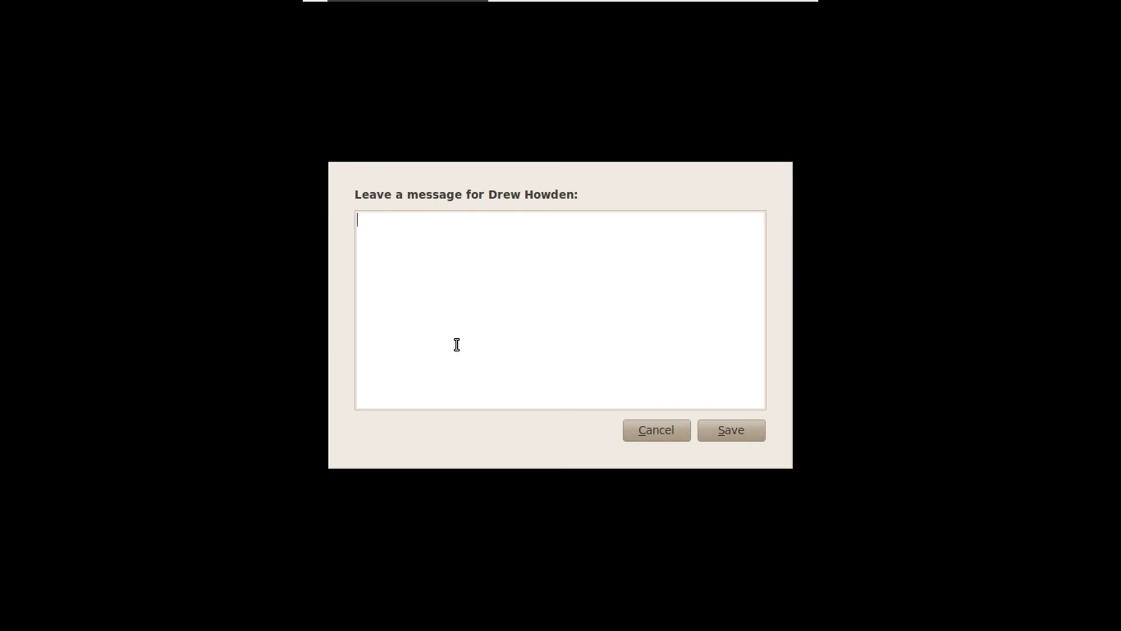
{"action": "type", "text": "Ha"}
{"action": "key", "text": "BackSpace"}
{"action": "type", "text": "ave a nice day. :"}
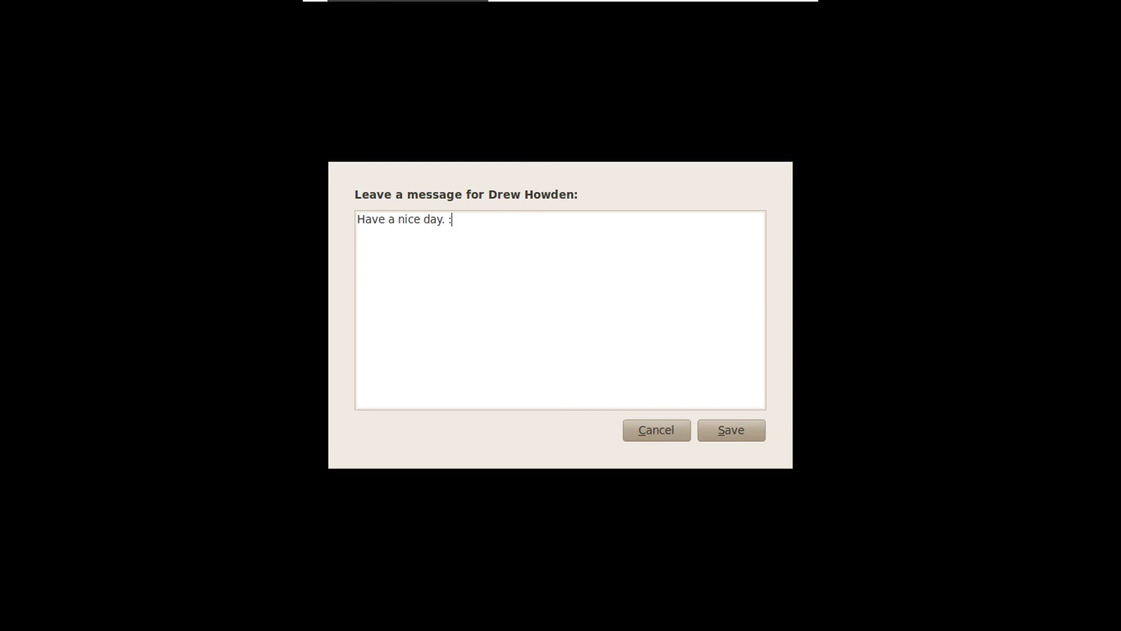
{"action": "type", "text": ")"}
{"action": "left_click", "coordinate": [757, 424]}
Step: Unlock with the account password, select the user at login, and check sessions, keeping GNOME
{"action": "type", "text": "p"}
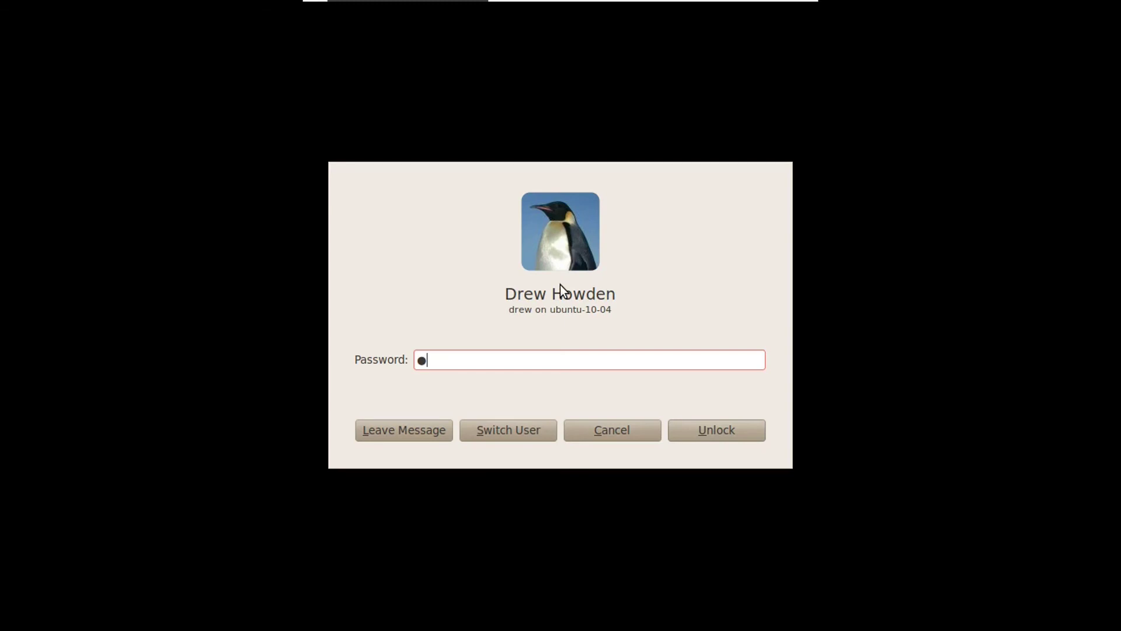
{"action": "type", "text": "assword"}
{"action": "key", "text": "Return"}
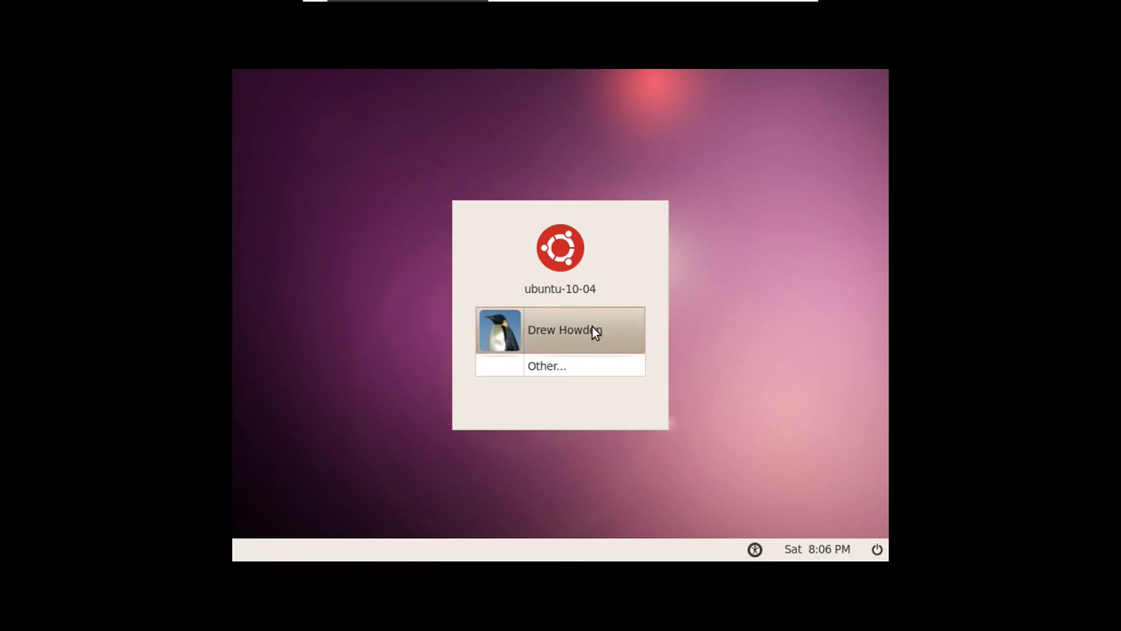
{"action": "left_click", "coordinate": [601, 353]}
{"action": "left_click", "coordinate": [728, 552]}
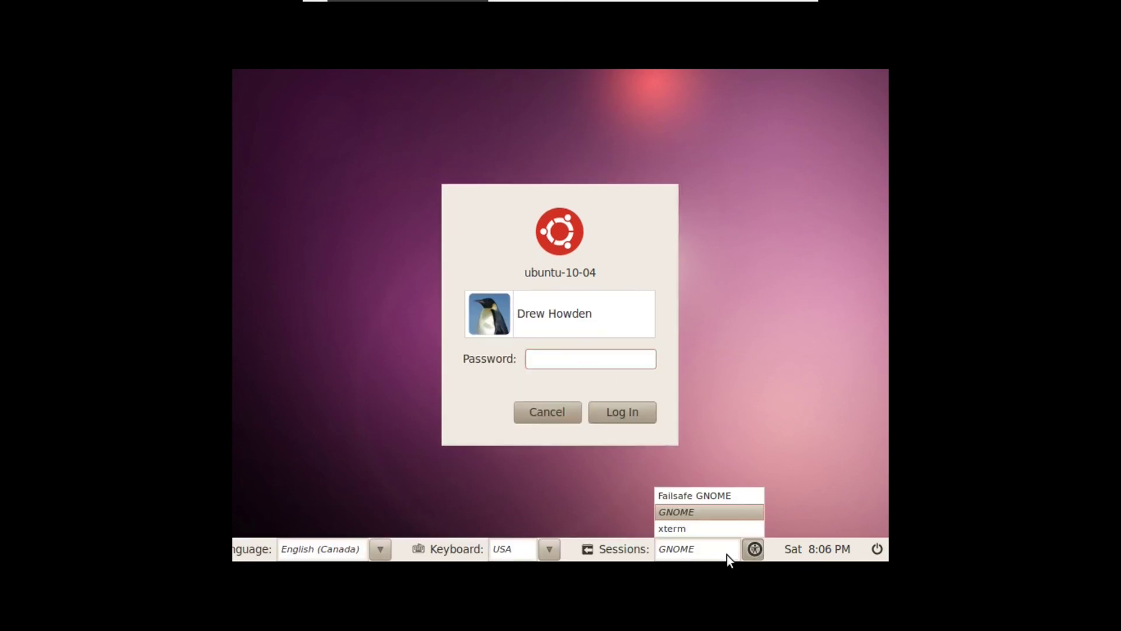
{"action": "left_click", "coordinate": [730, 511]}
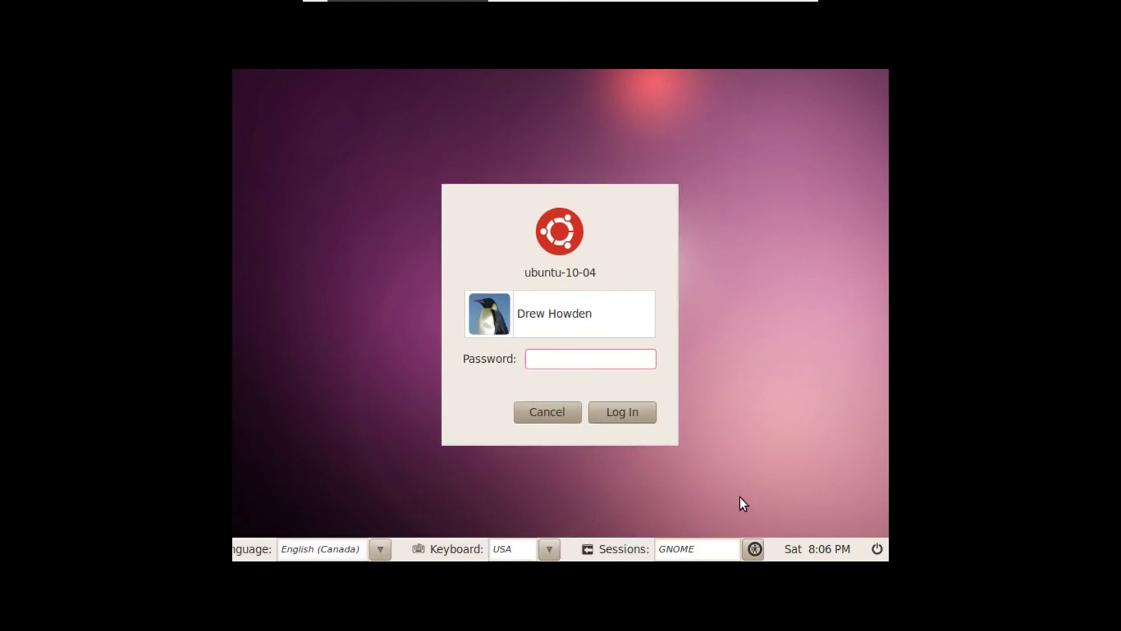
Step: Browse the keyboard layout, language and Universal Access options, then cancel back to the user list
{"action": "left_click", "coordinate": [552, 548]}
{"action": "left_click", "coordinate": [429, 518]}
{"action": "left_click", "coordinate": [380, 550]}
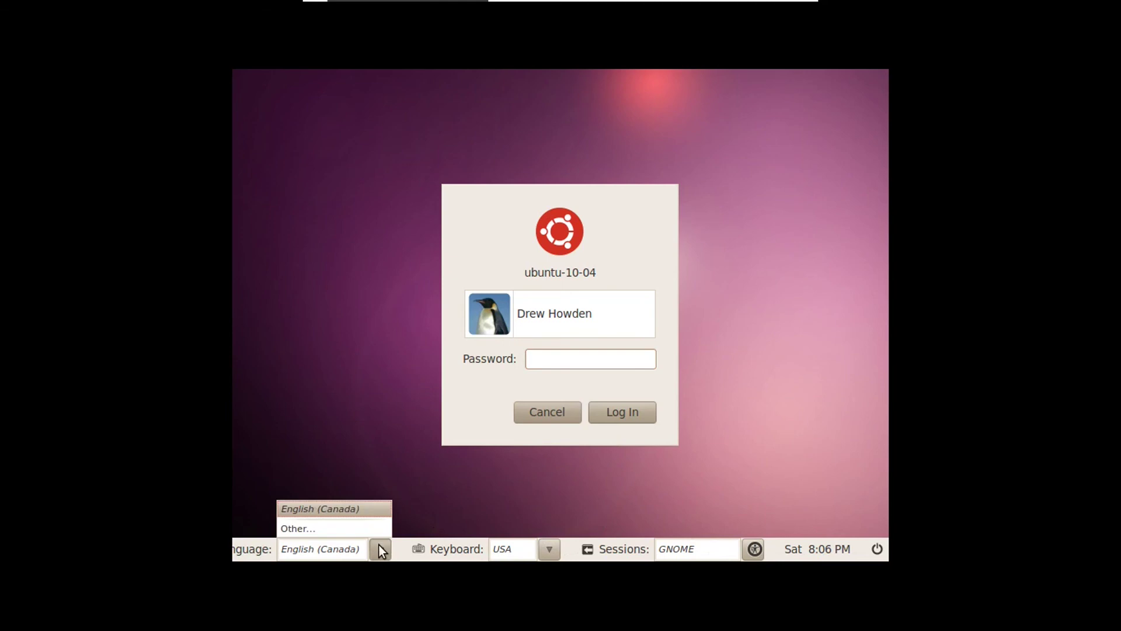
{"action": "left_click", "coordinate": [755, 549]}
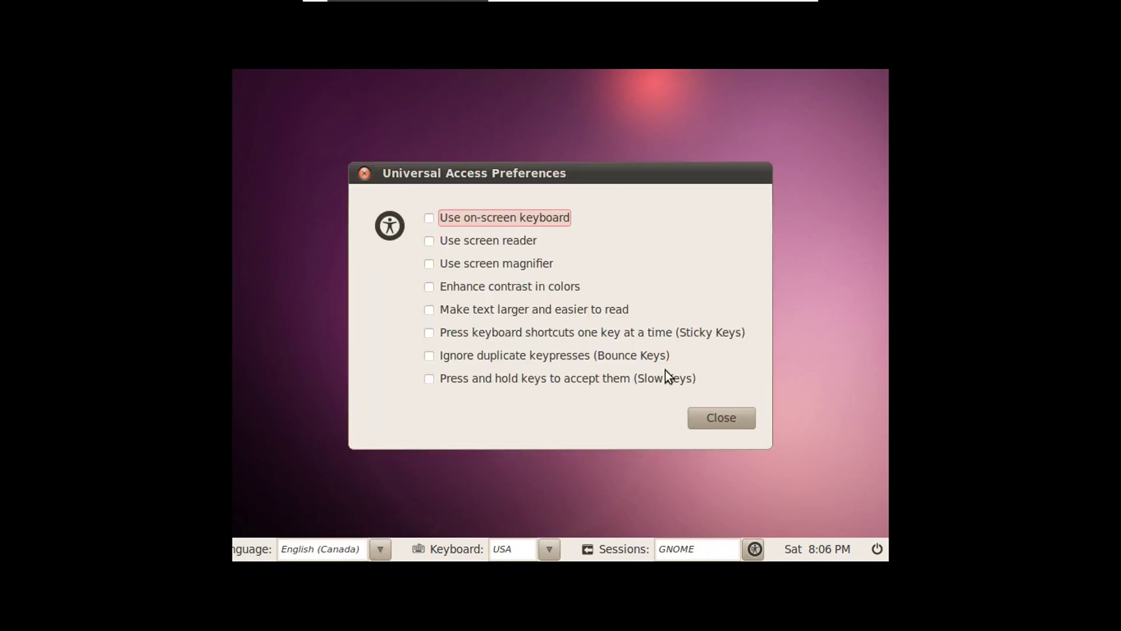
{"action": "left_click", "coordinate": [366, 173]}
{"action": "left_click", "coordinate": [557, 411]}
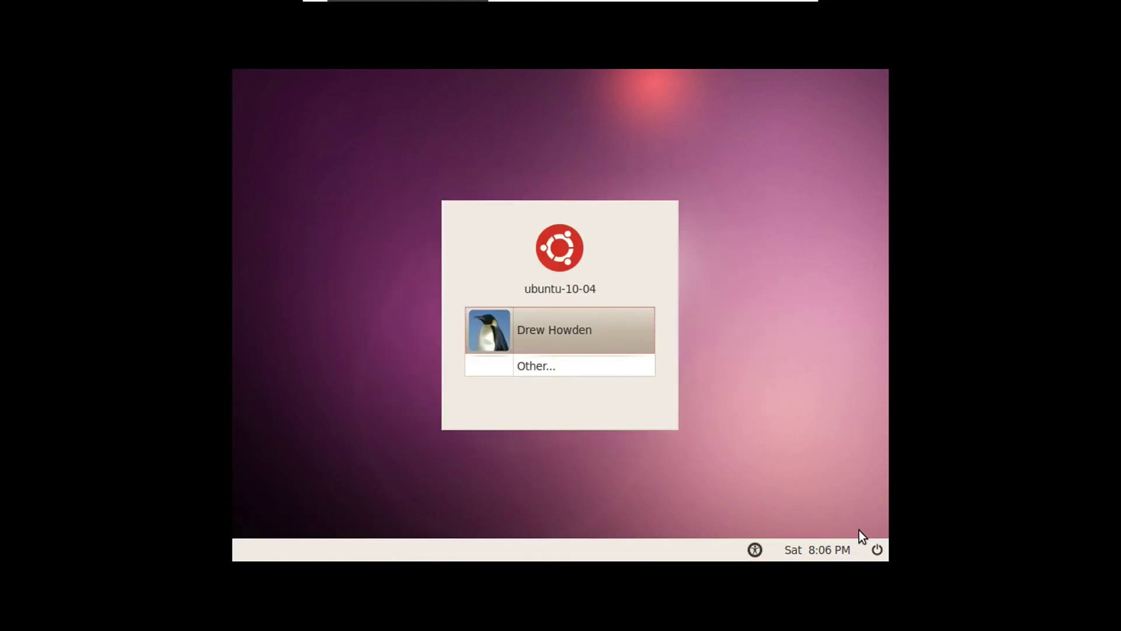